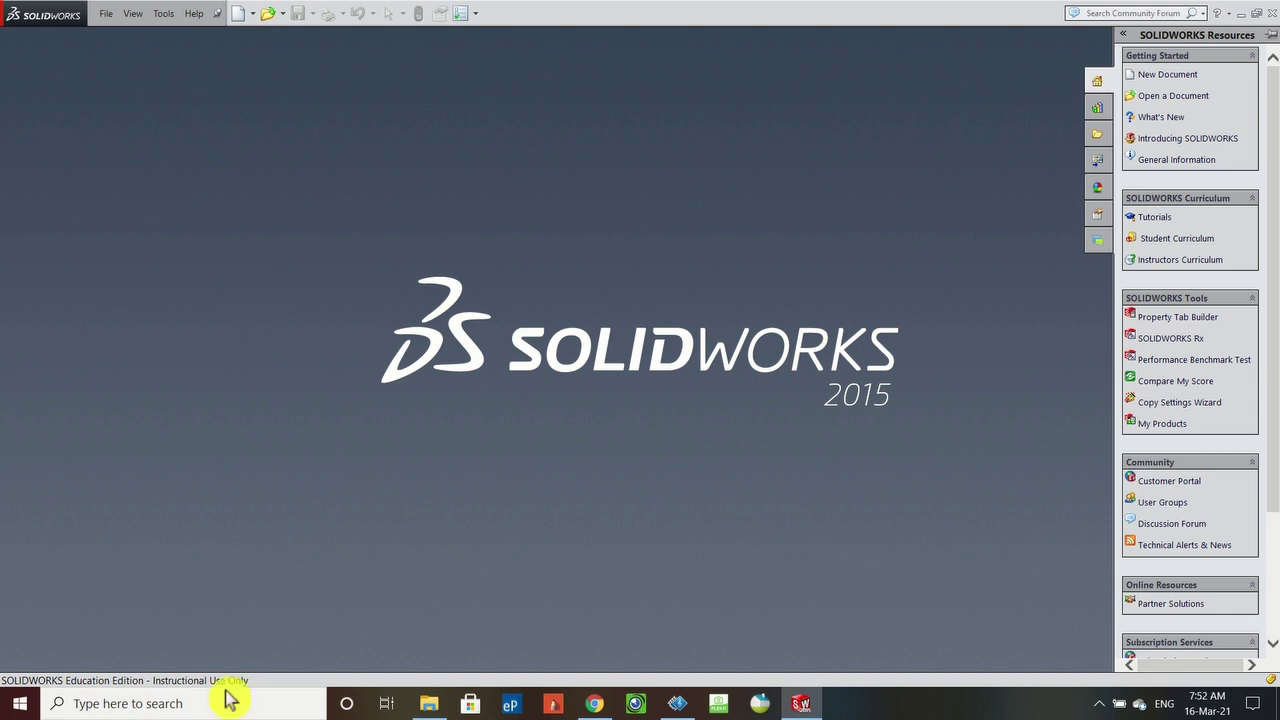
- Create a new part document
click(237, 15)
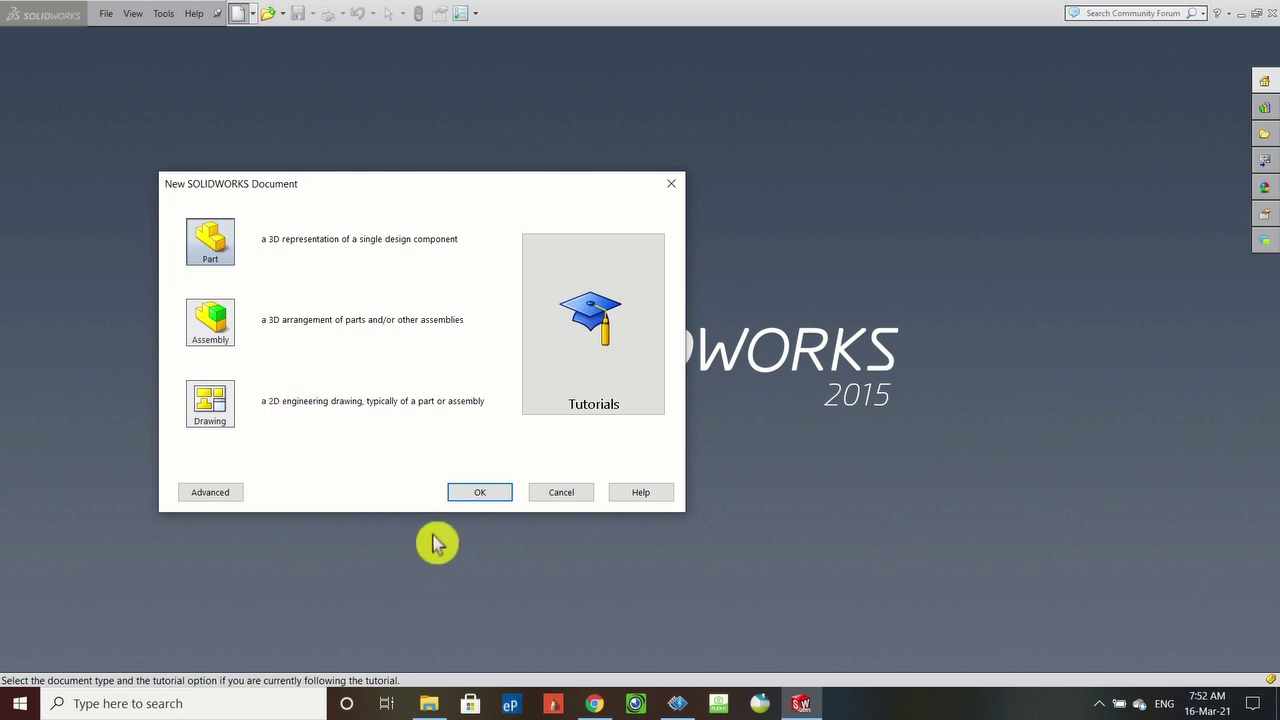
click(492, 491)
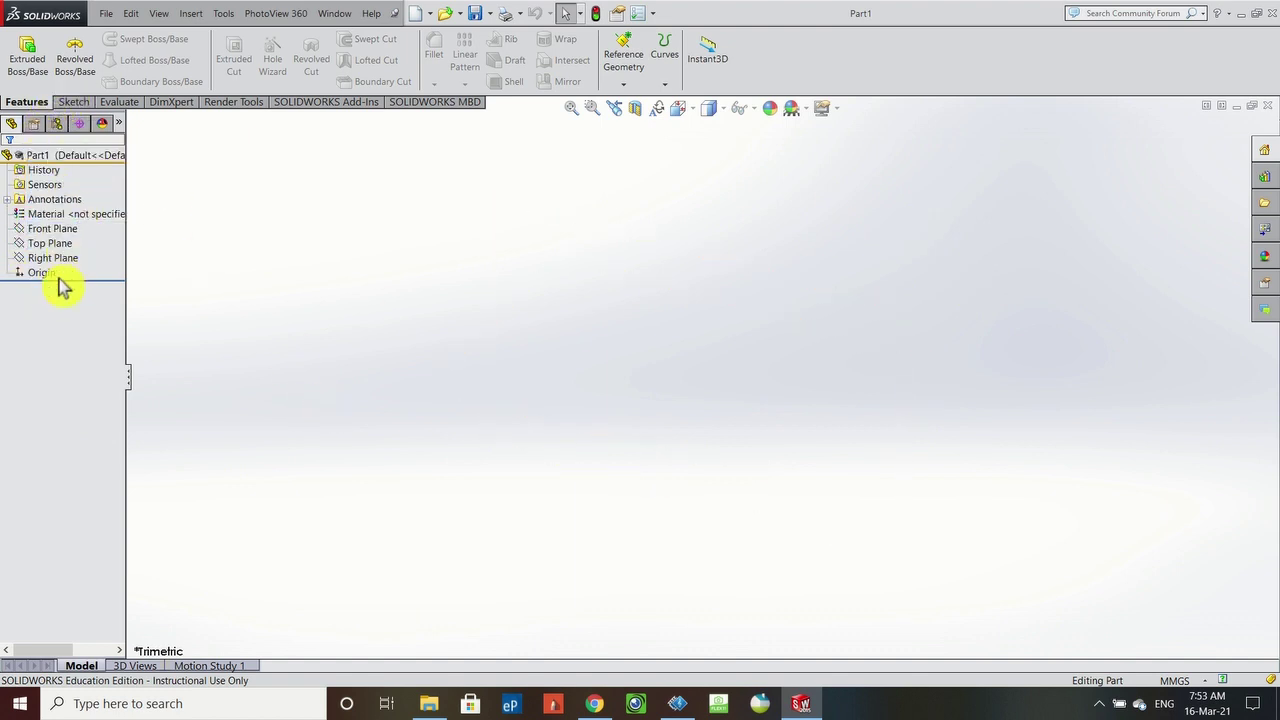
click(60, 231)
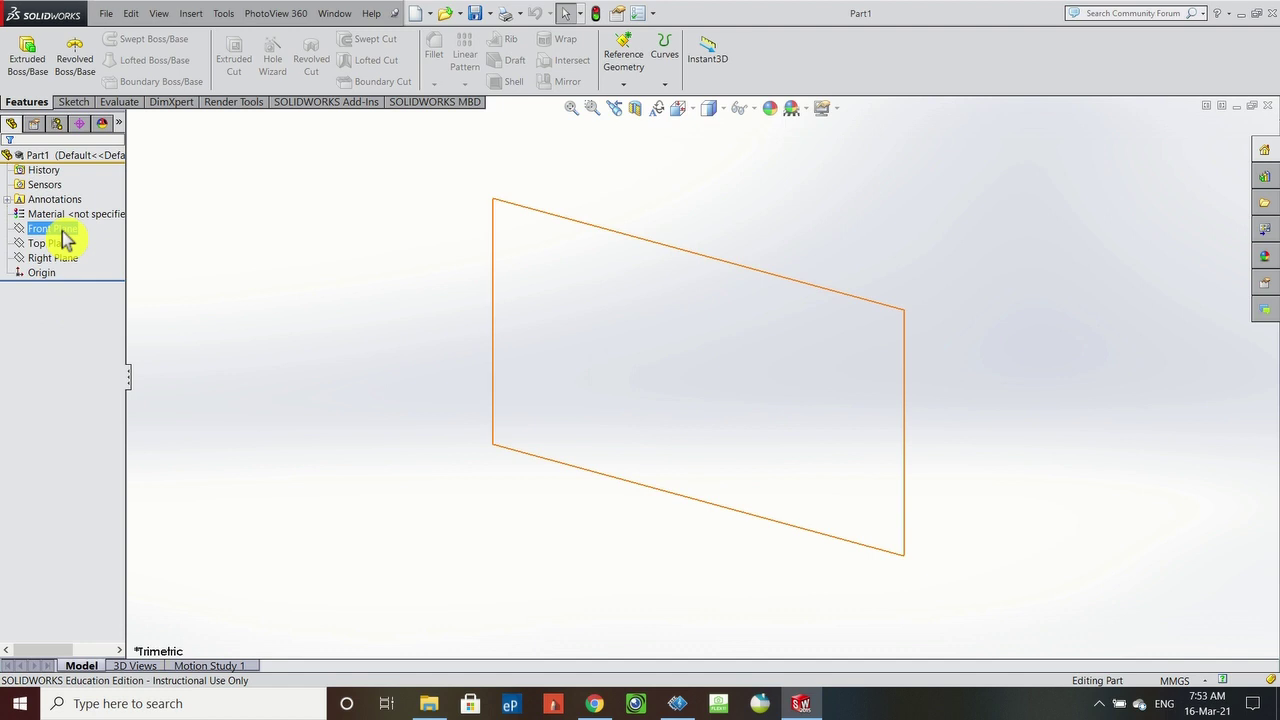
click(57, 245)
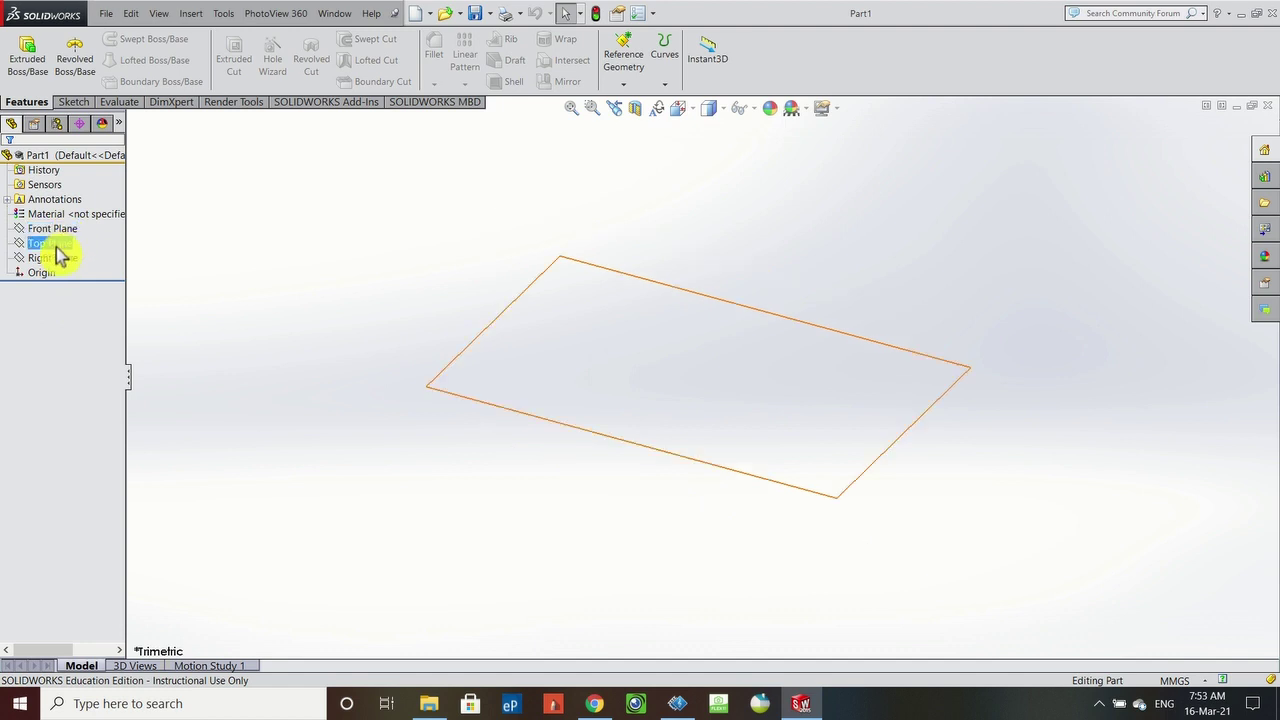
click(56, 260)
key(Escape)
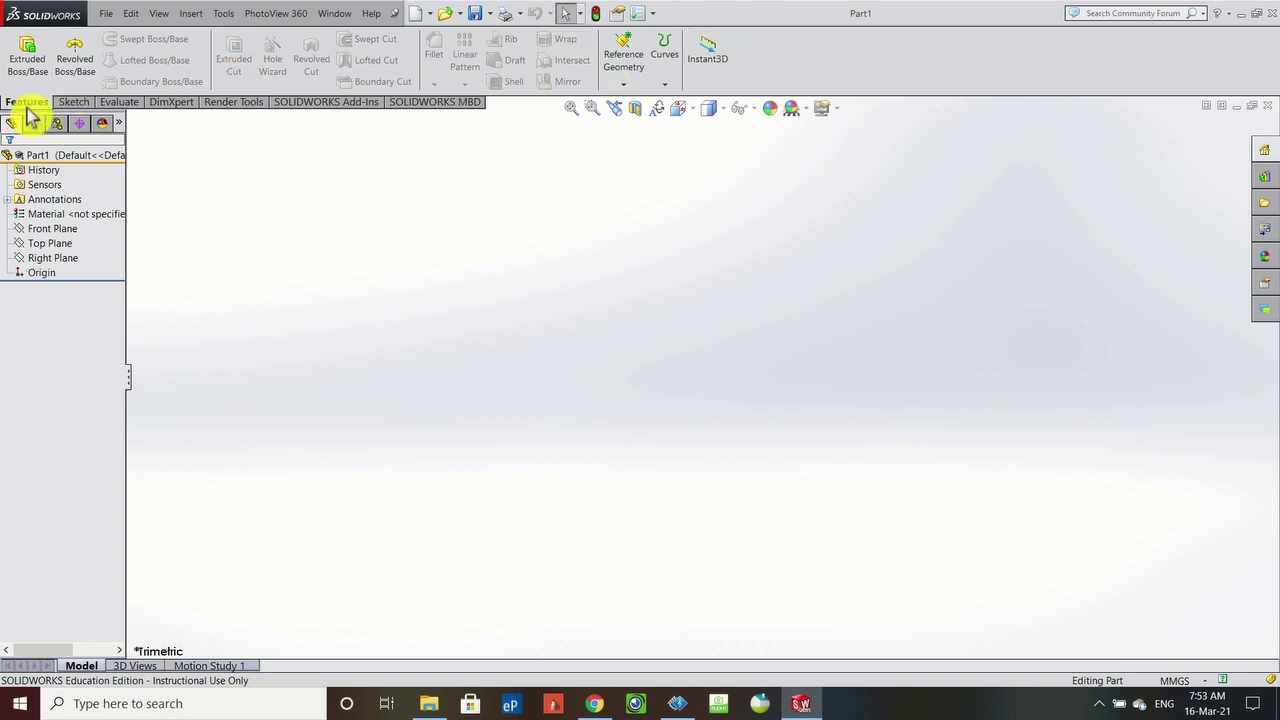
click(88, 104)
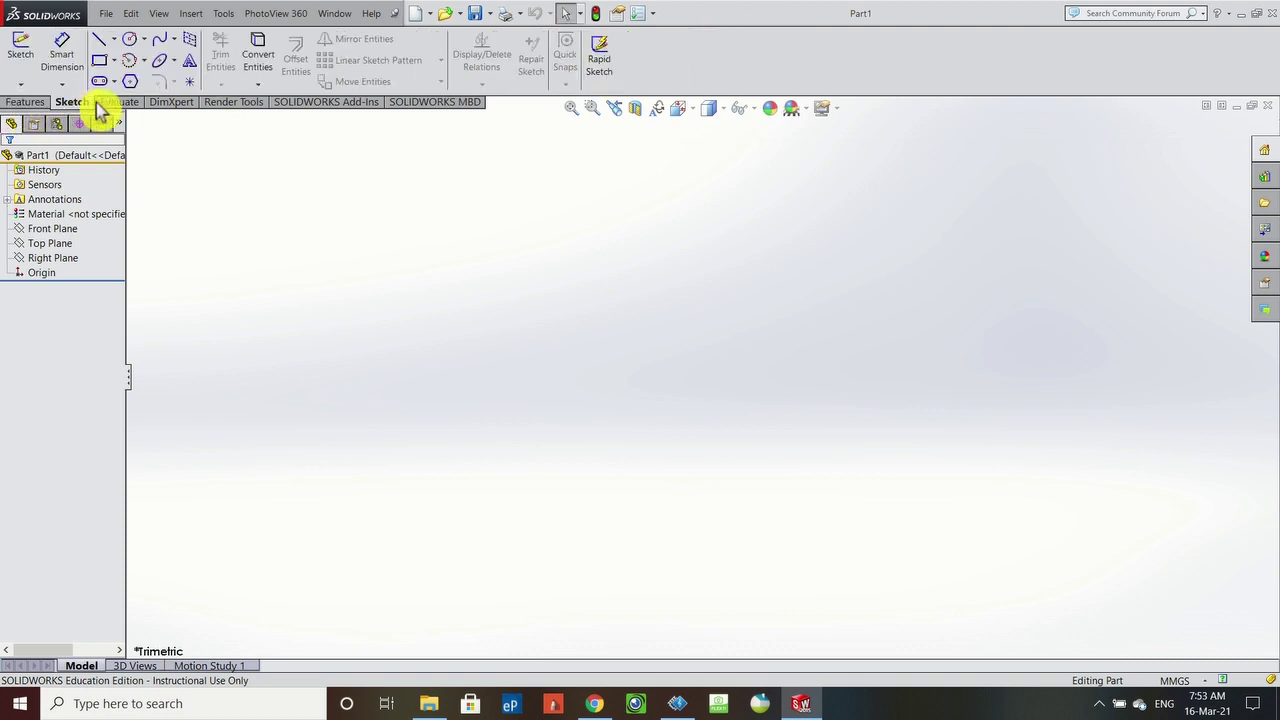
click(122, 104)
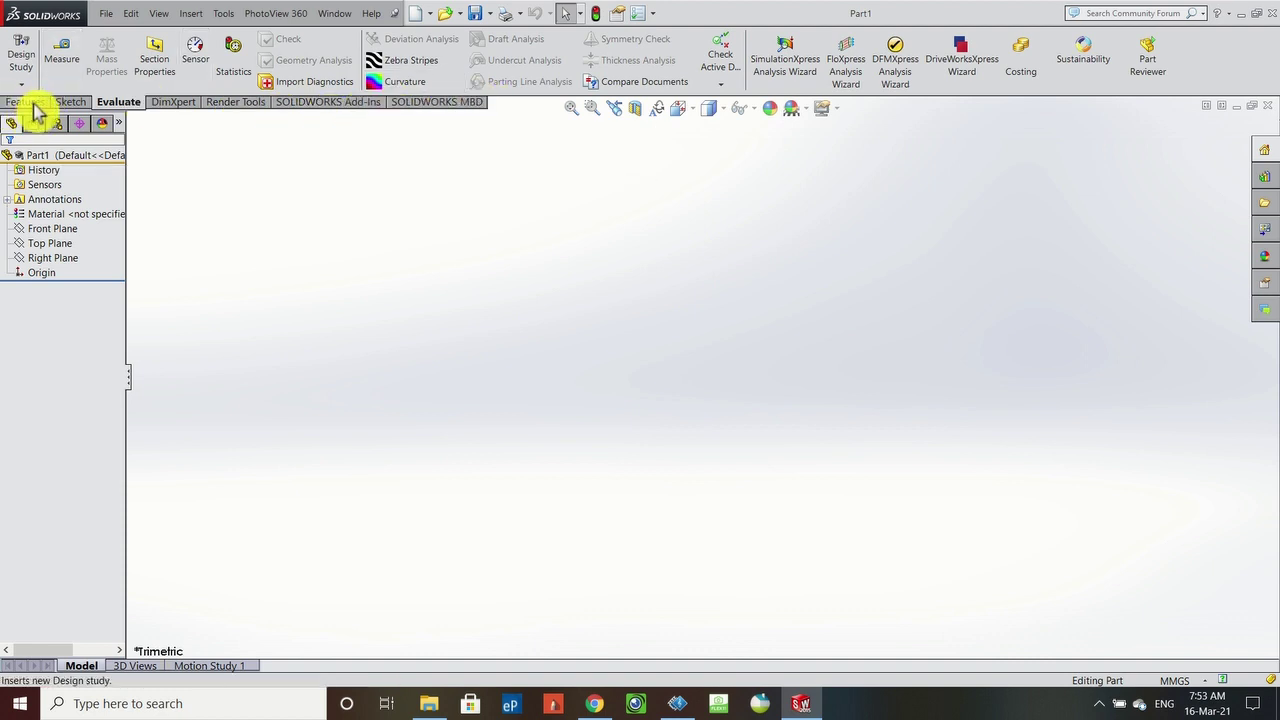
- Sketch a horizontal construction line on the Front Plane, starting at the origin and running in the positive X direction
click(45, 232)
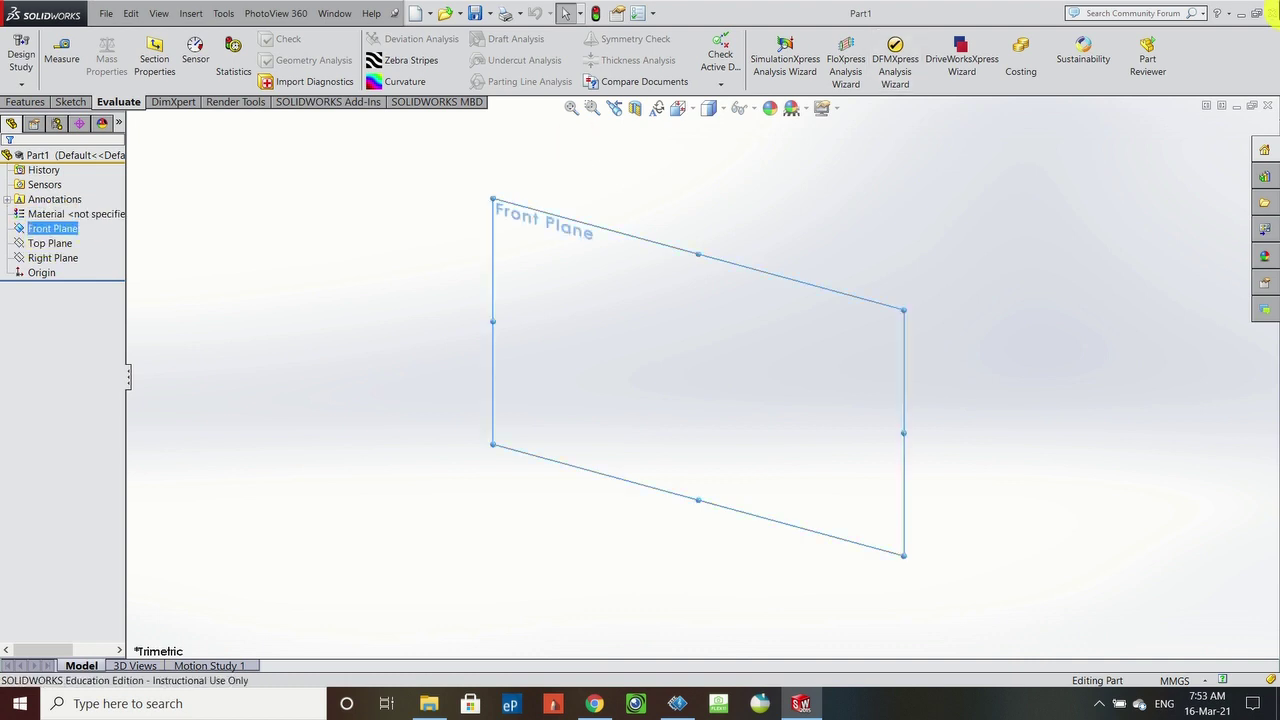
key(ctrl+8)
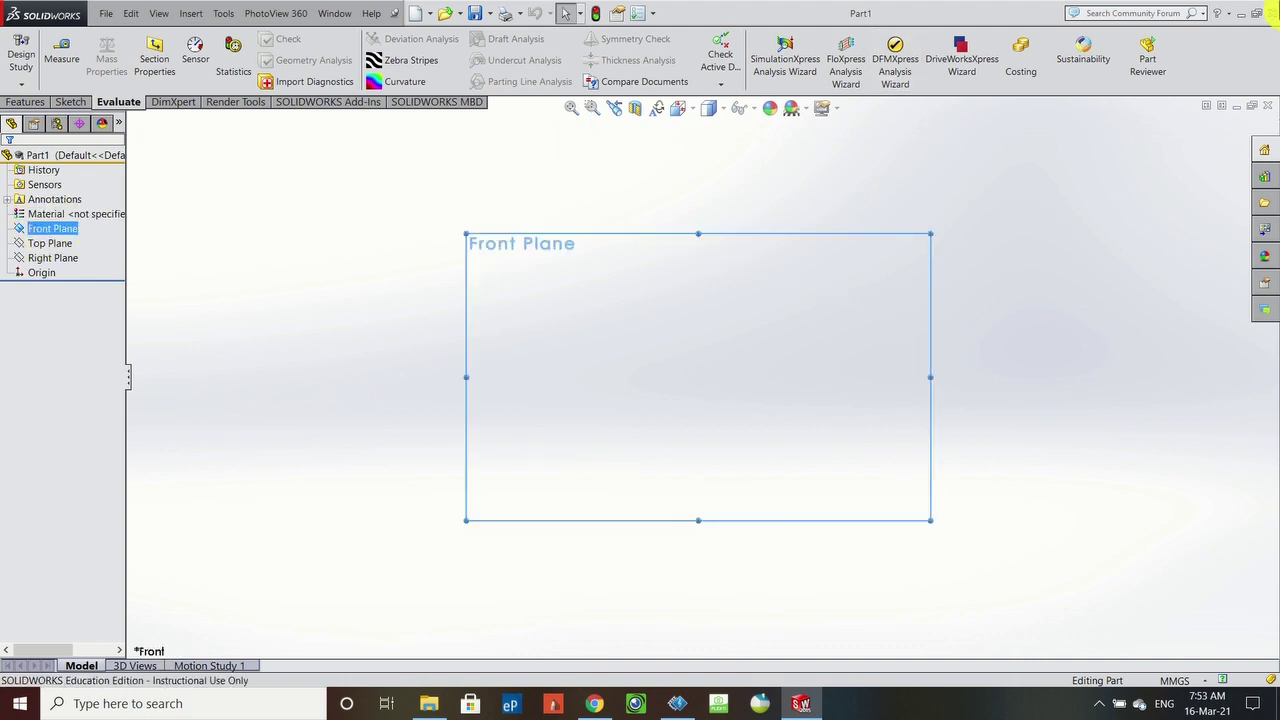
click(71, 102)
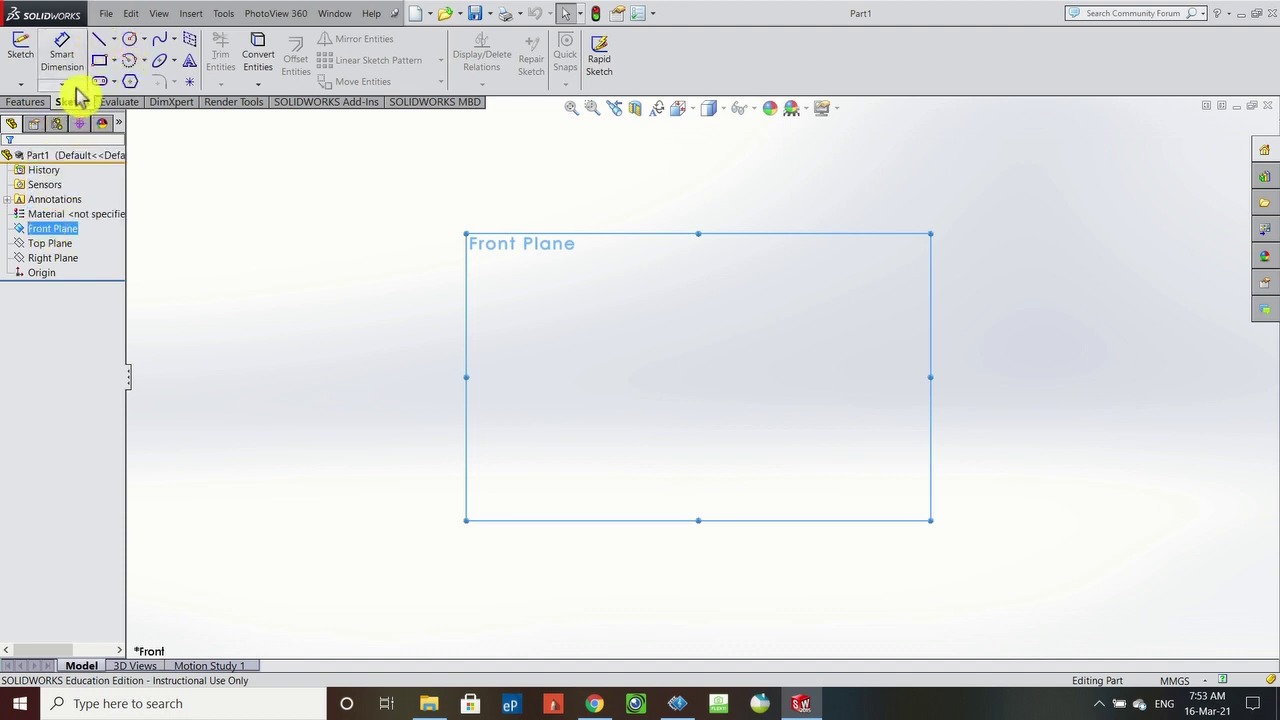
click(104, 44)
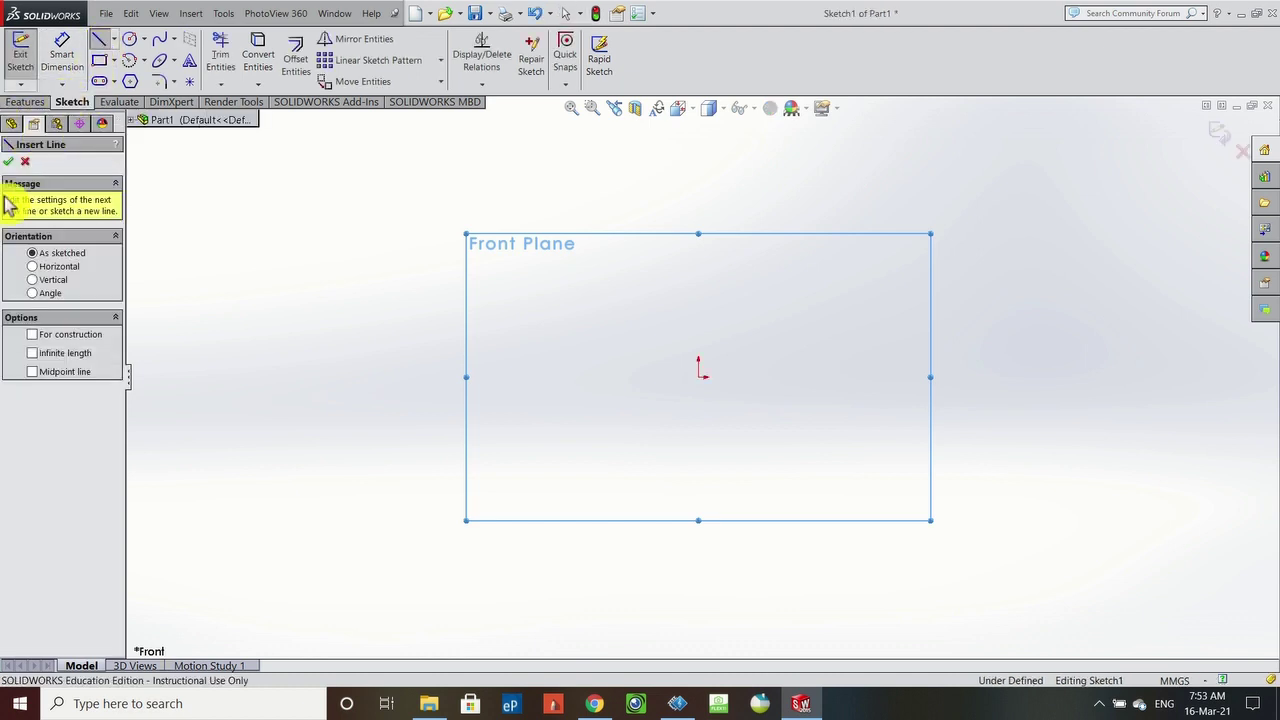
click(32, 336)
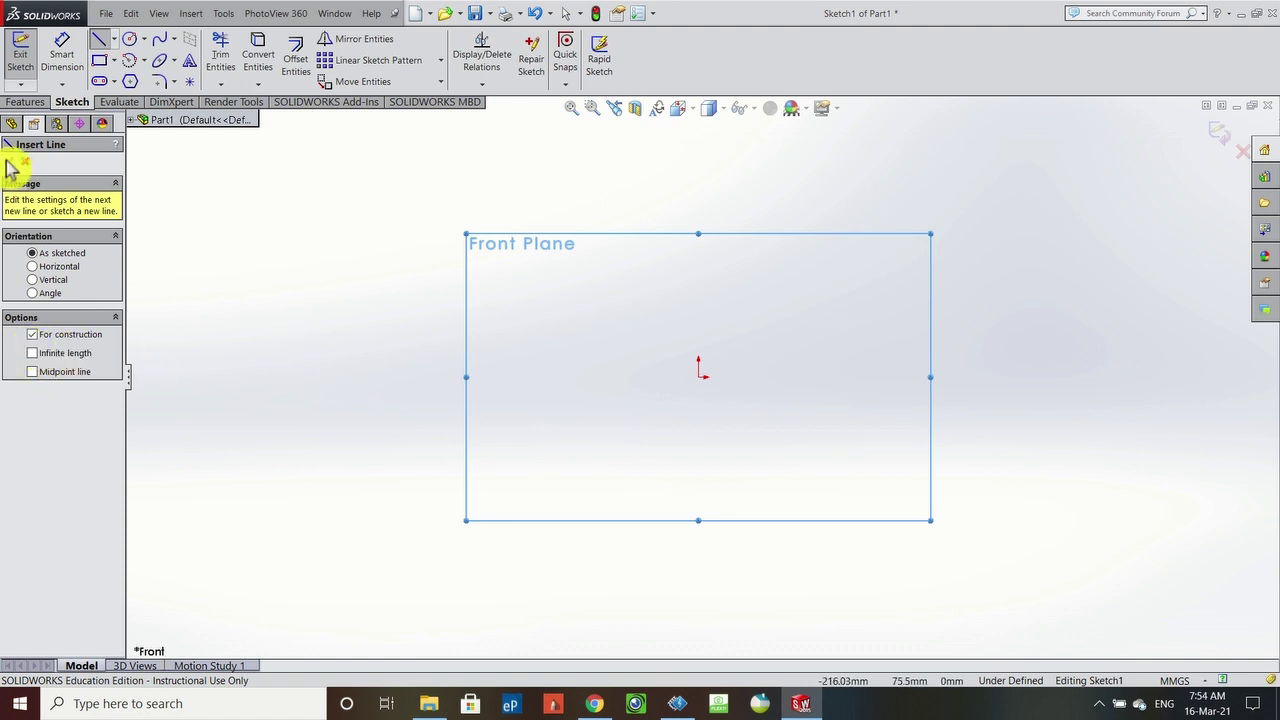
click(698, 377)
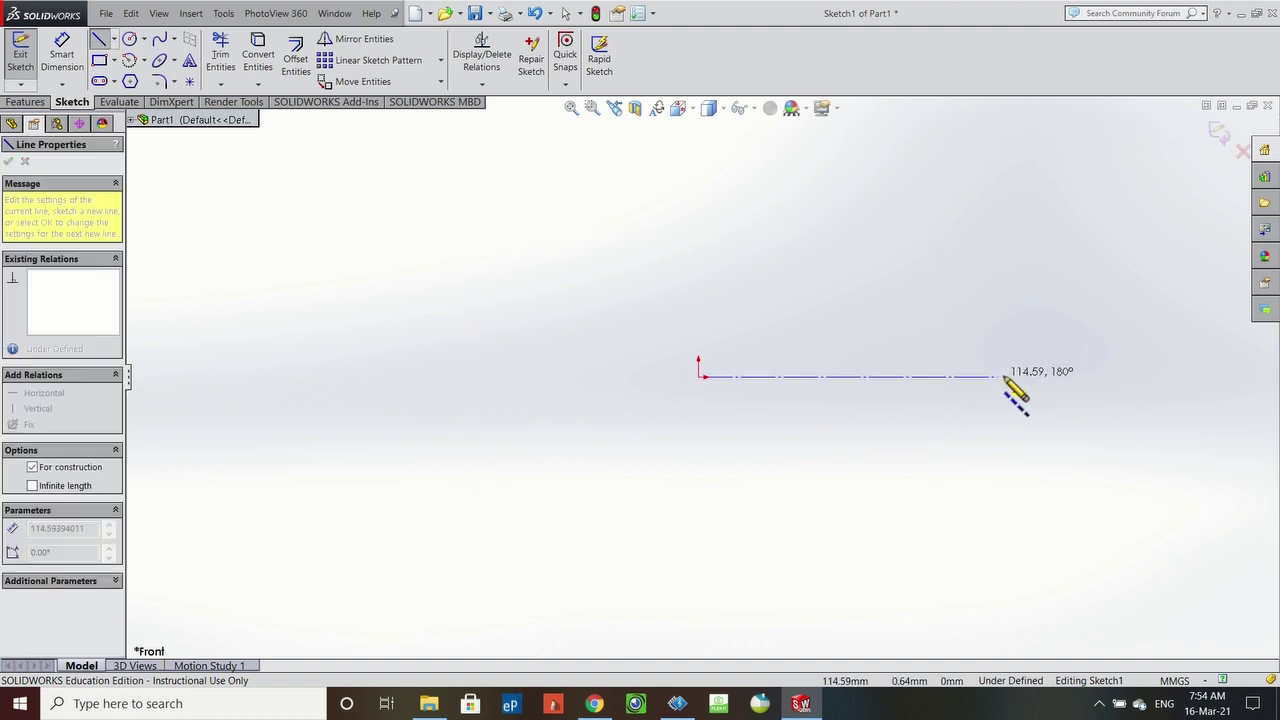
click(1027, 377)
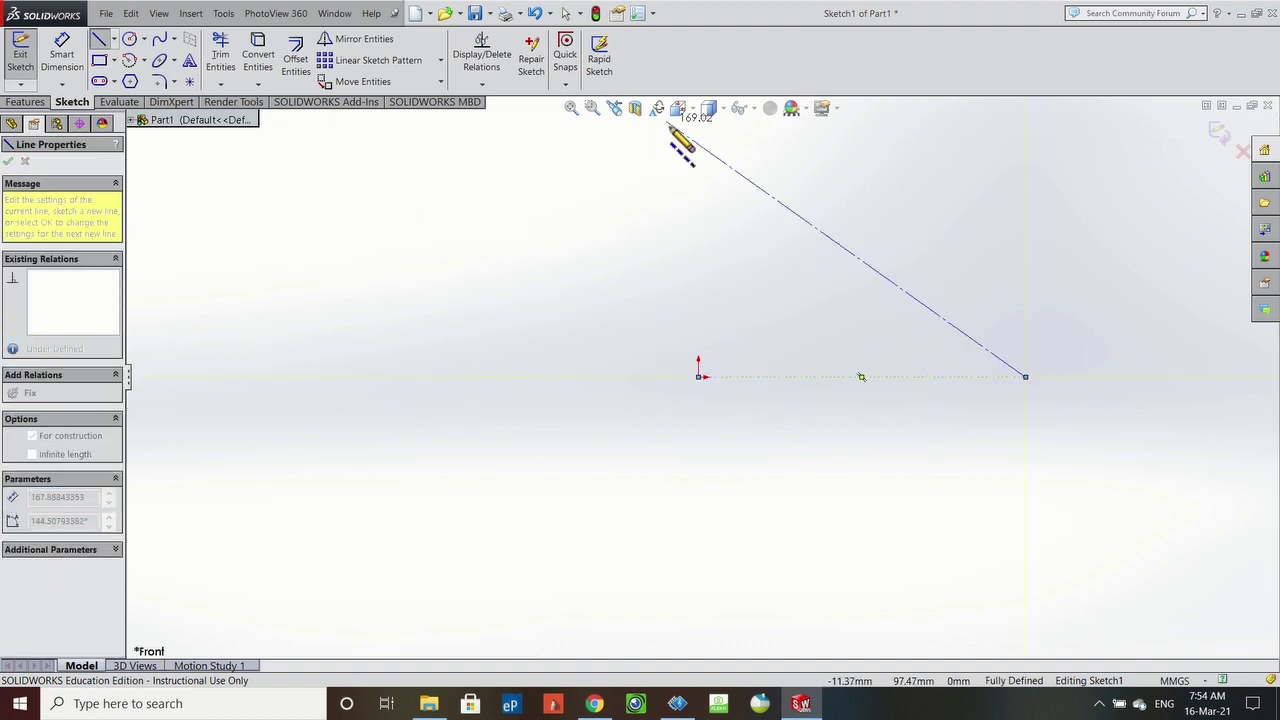
click(594, 197)
key(Escape)
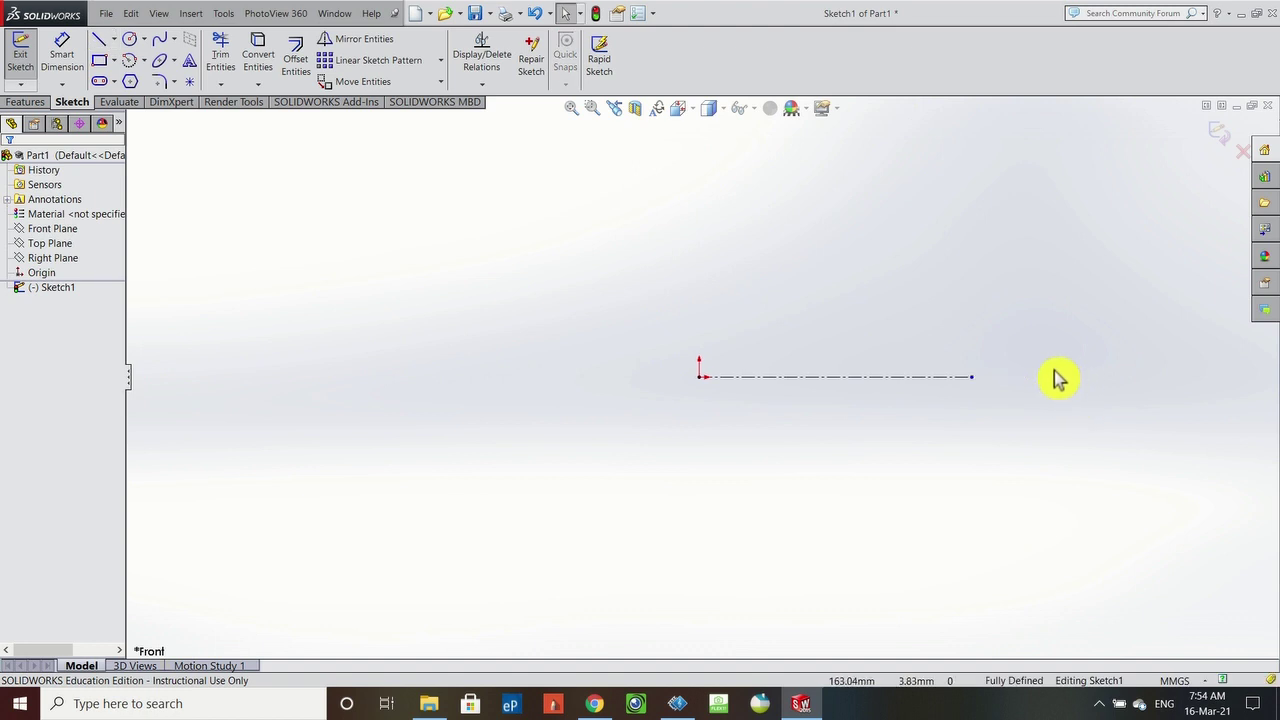
- Insert the Shamrock image from the Desktop into the sketch as a sketch picture
scroll(918, 378, down, 2)
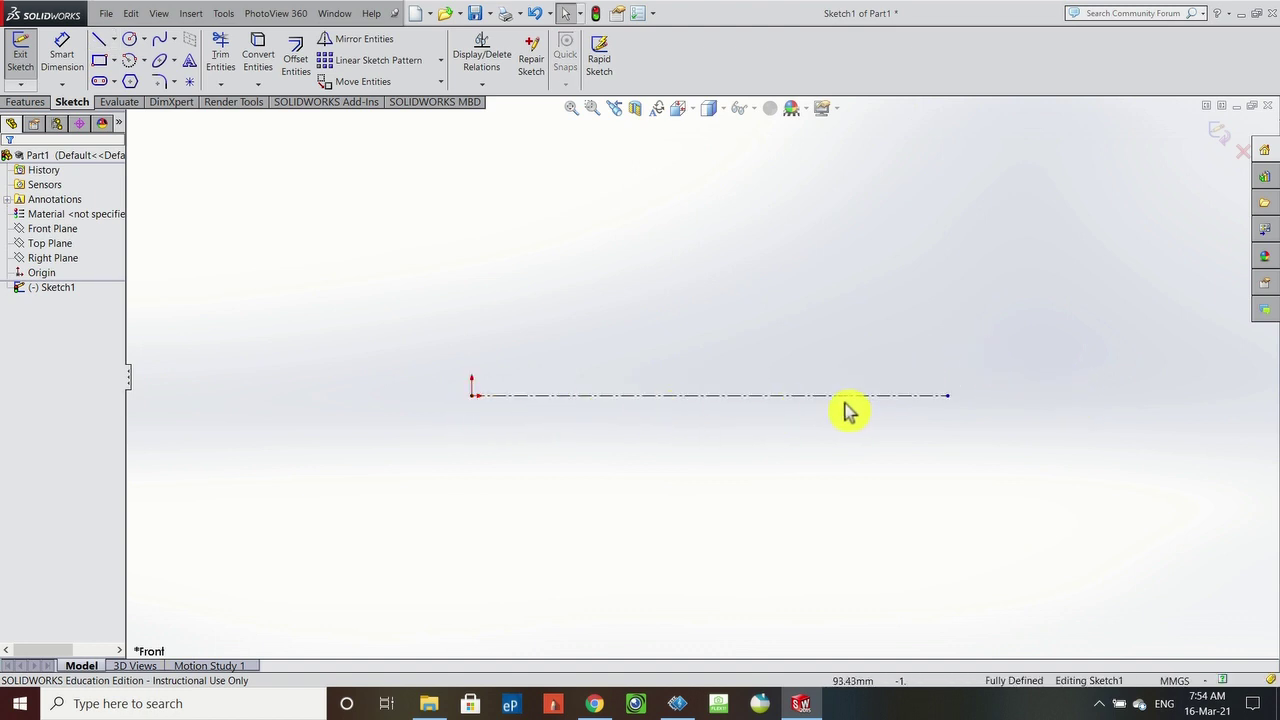
scroll(878, 385, up, 1)
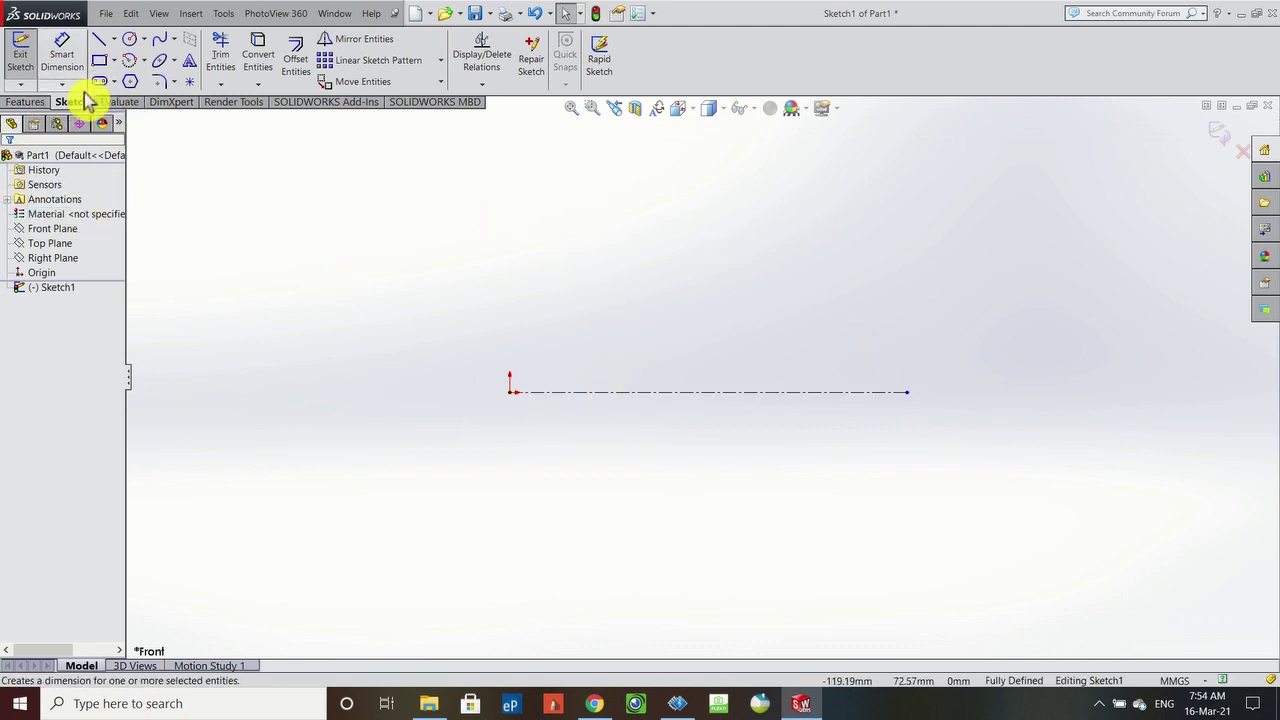
click(221, 15)
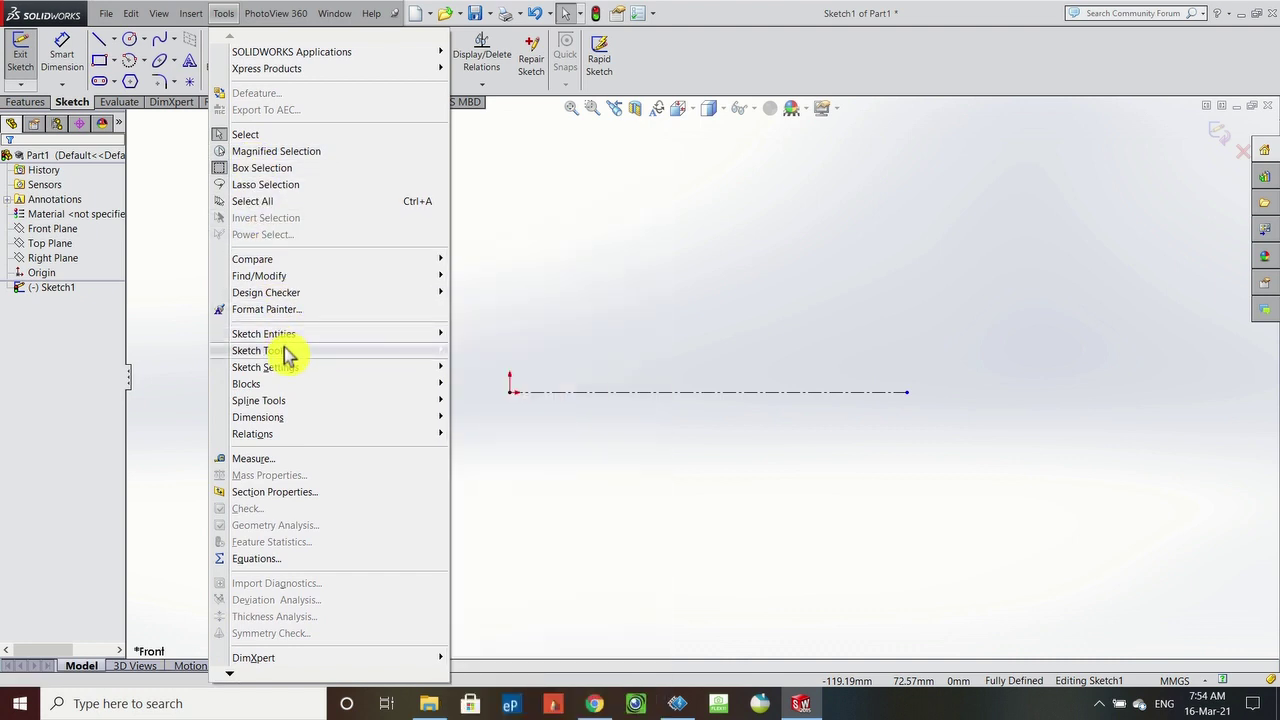
mouse_move(289, 354)
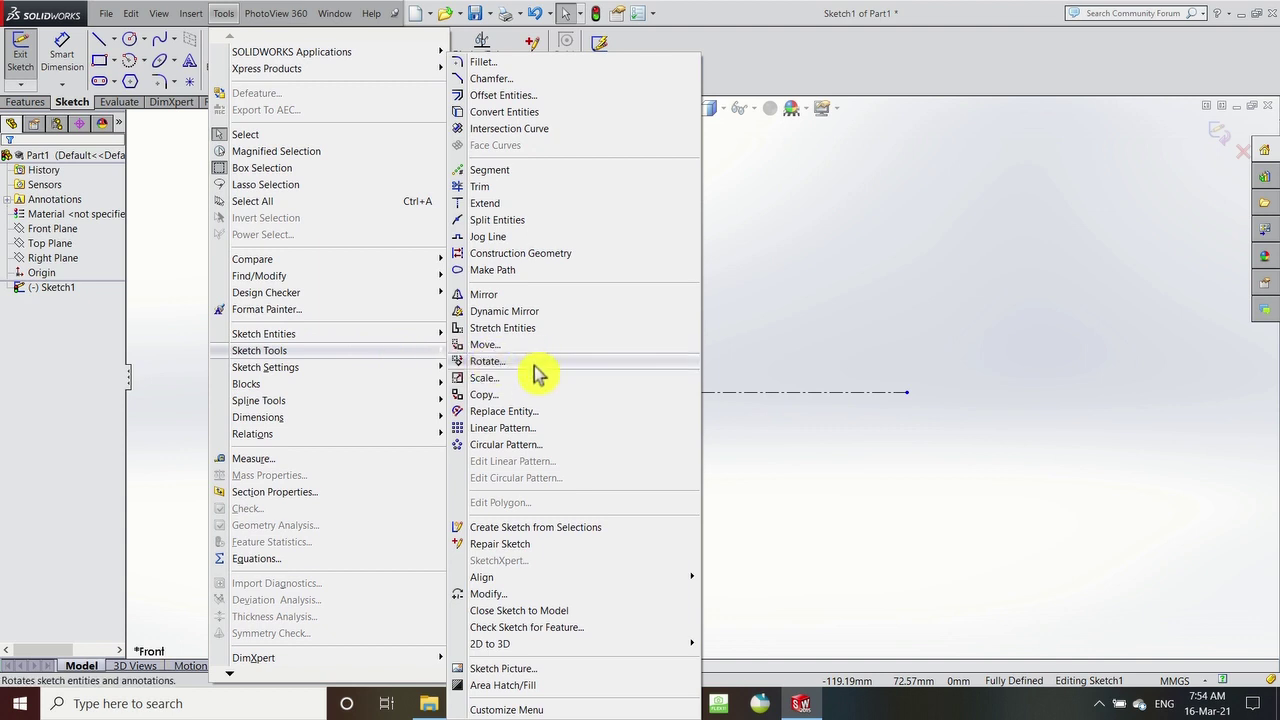
click(505, 669)
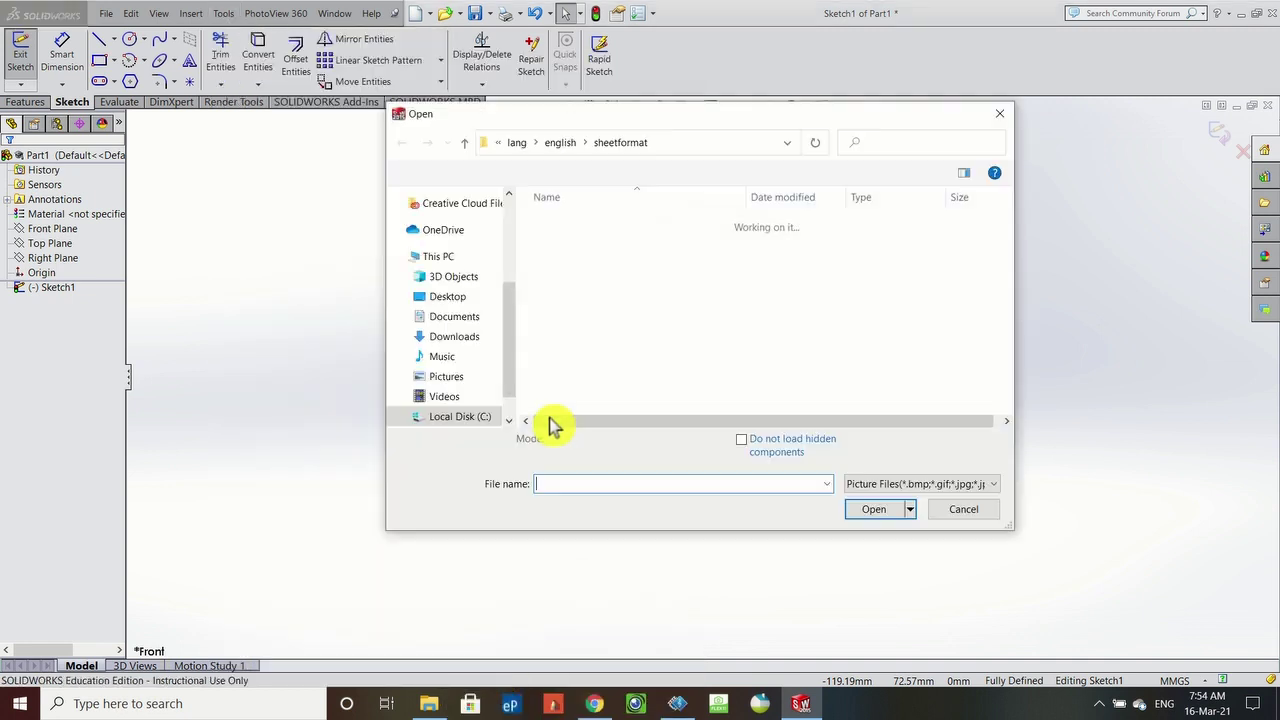
click(447, 296)
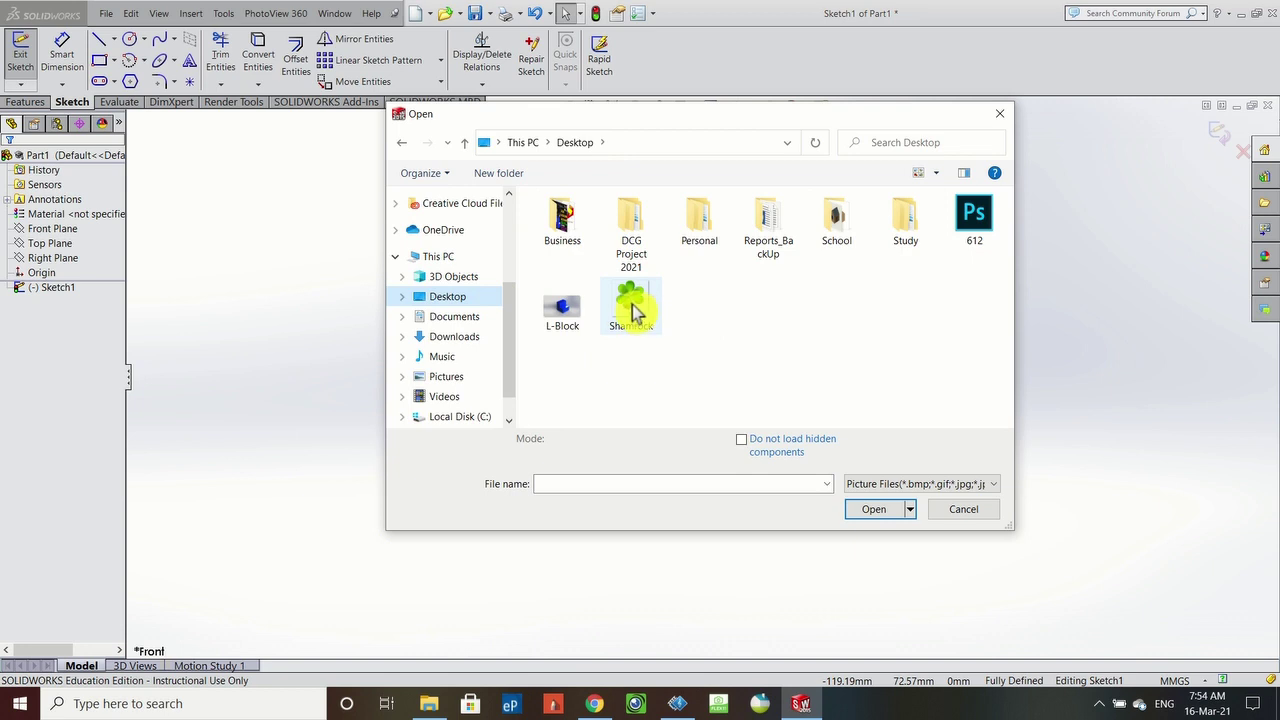
click(636, 314)
click(876, 518)
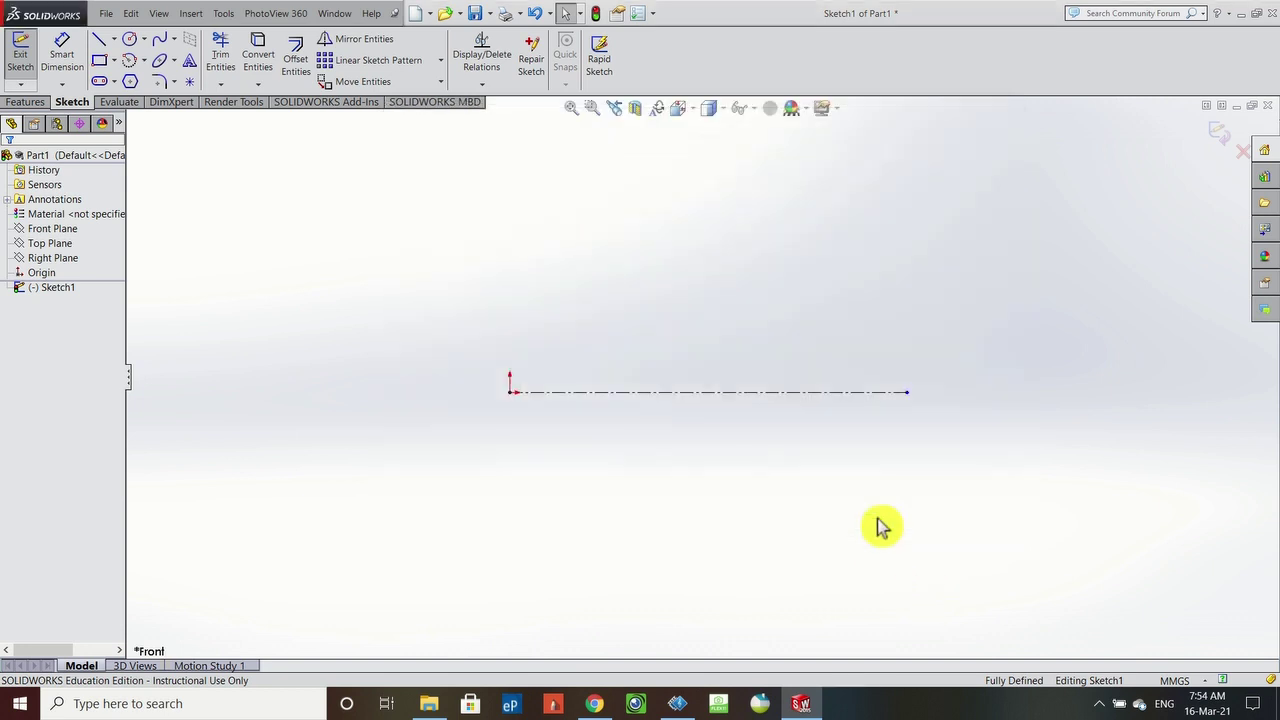
scroll(872, 450, up, 5)
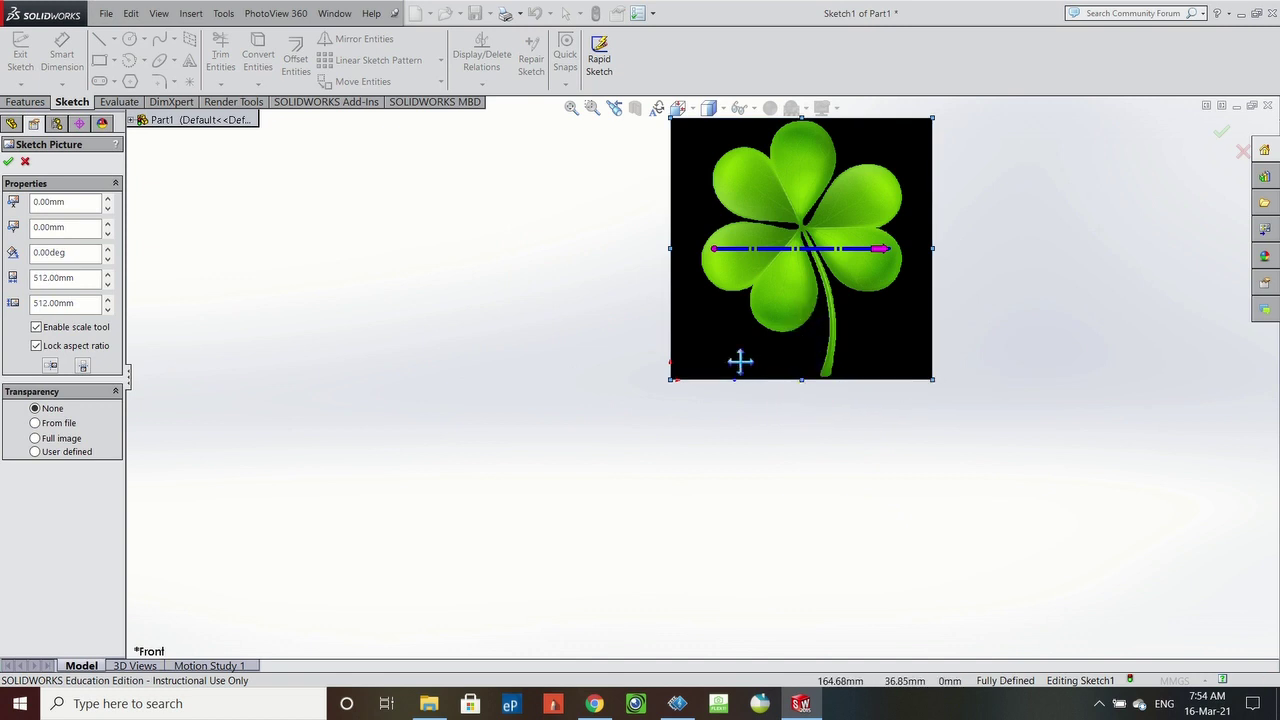
scroll(826, 378, down, 1)
scroll(760, 363, up, 4)
scroll(766, 343, down, 3)
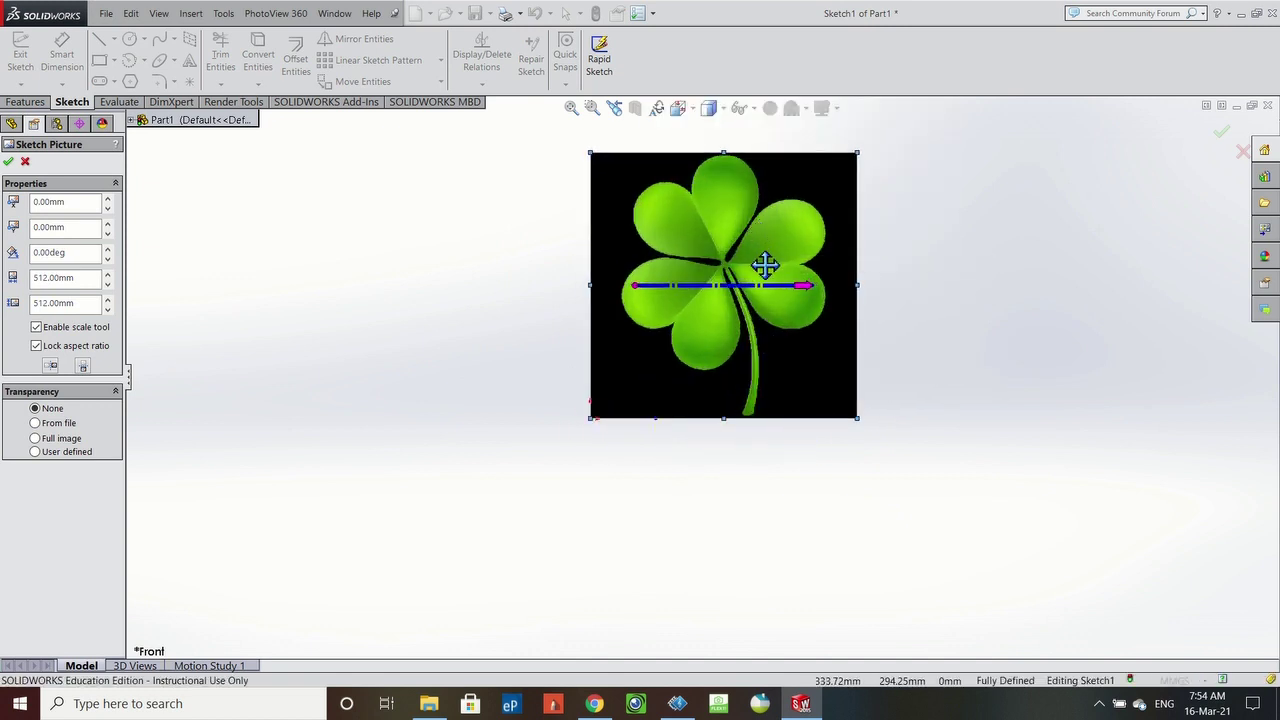
scroll(755, 274, down, 2)
scroll(755, 274, down, 1)
scroll(760, 280, up, 2)
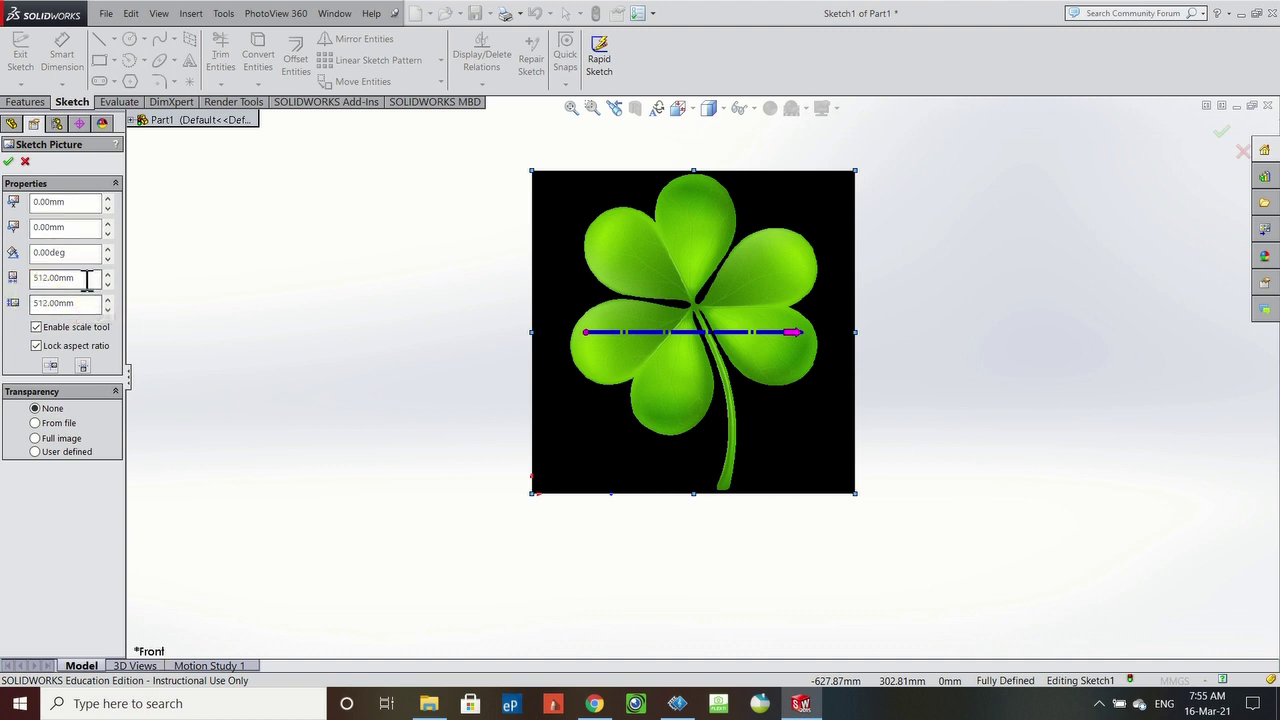
drag(98, 278, 5, 286)
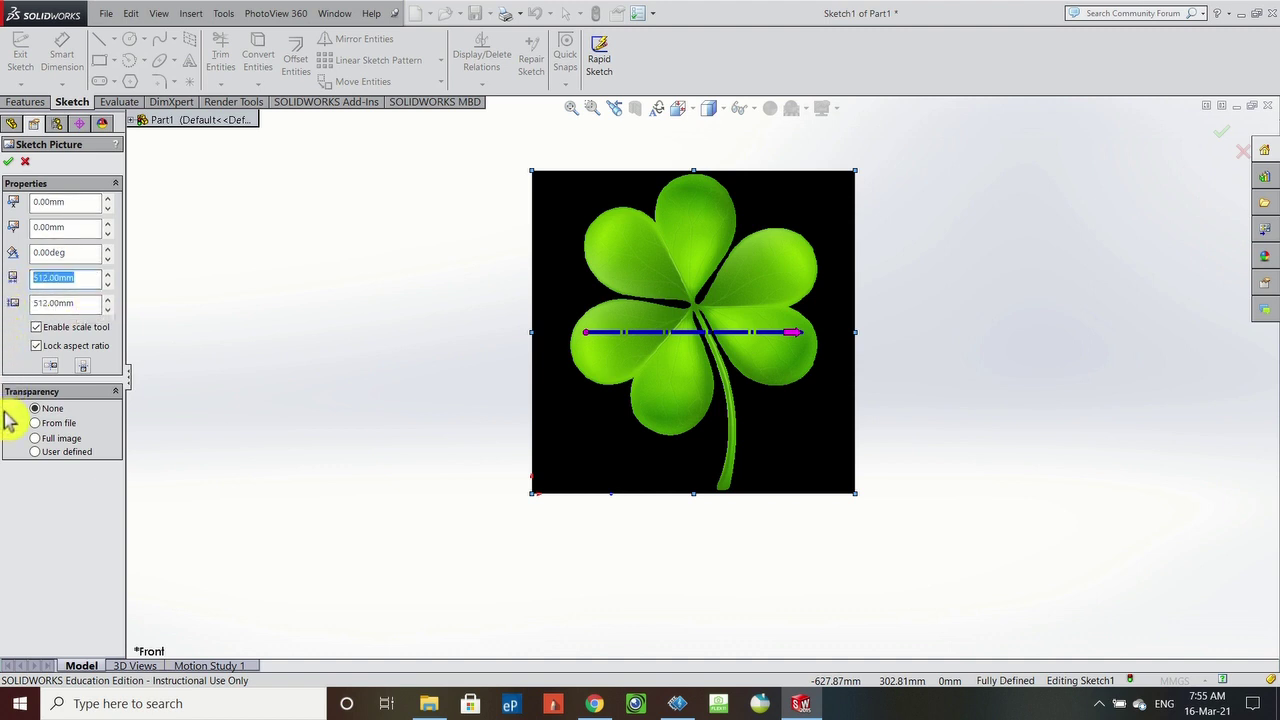
click(35, 346)
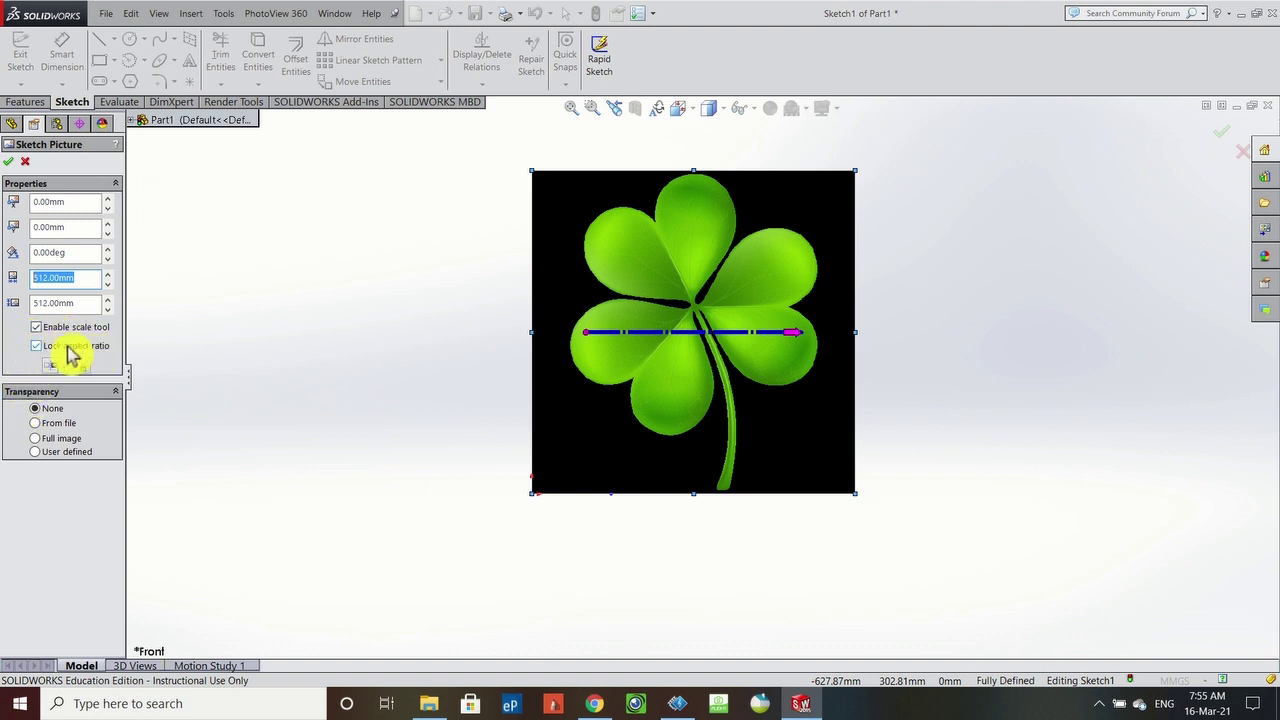
click(36, 346)
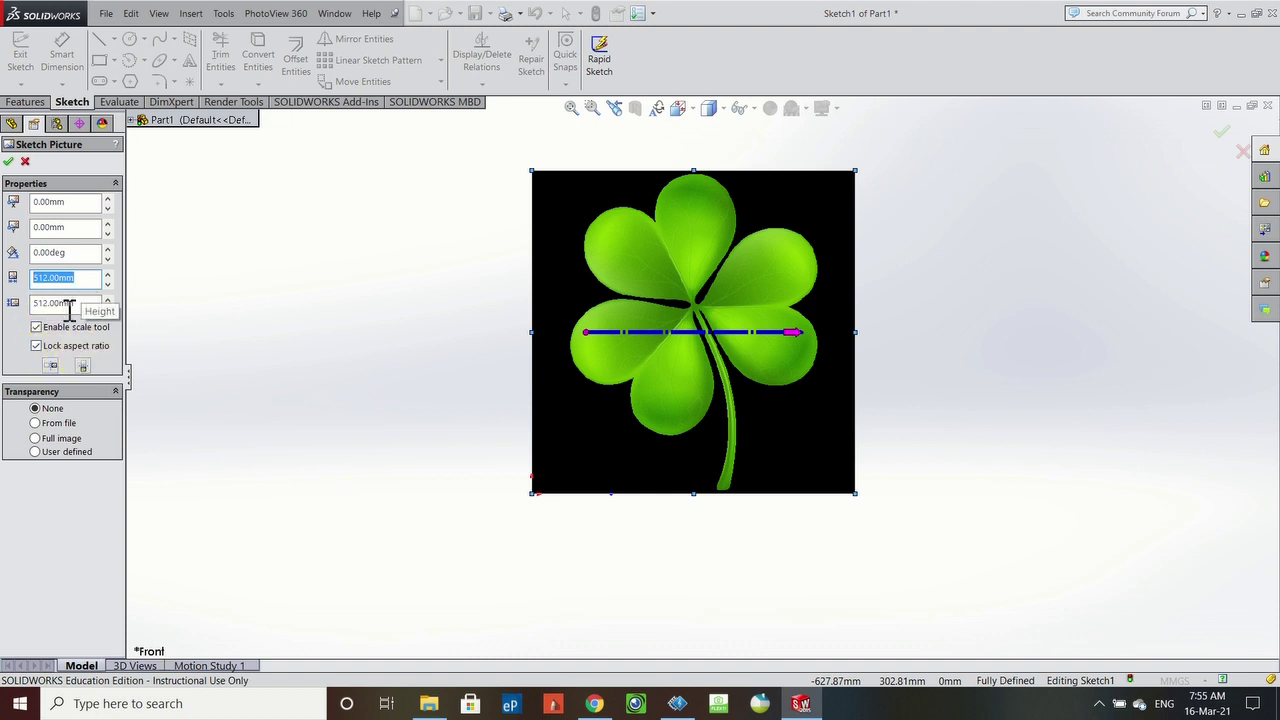
click(40, 347)
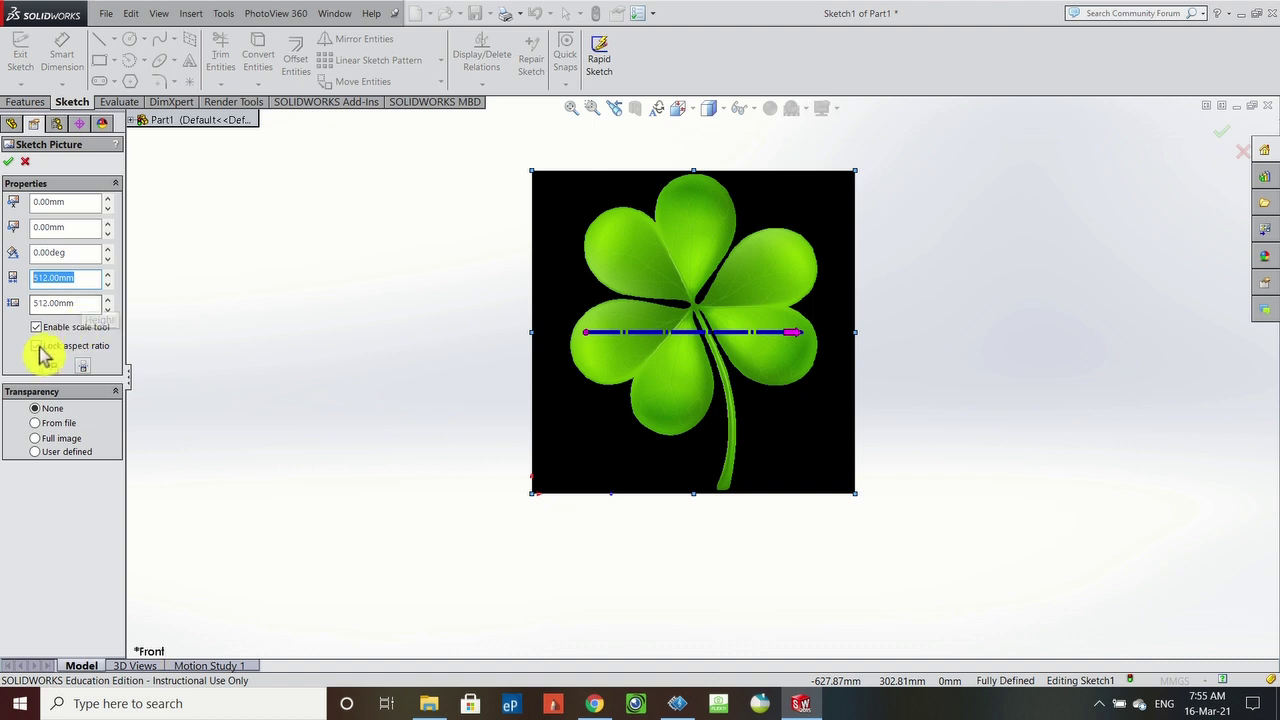
click(37, 345)
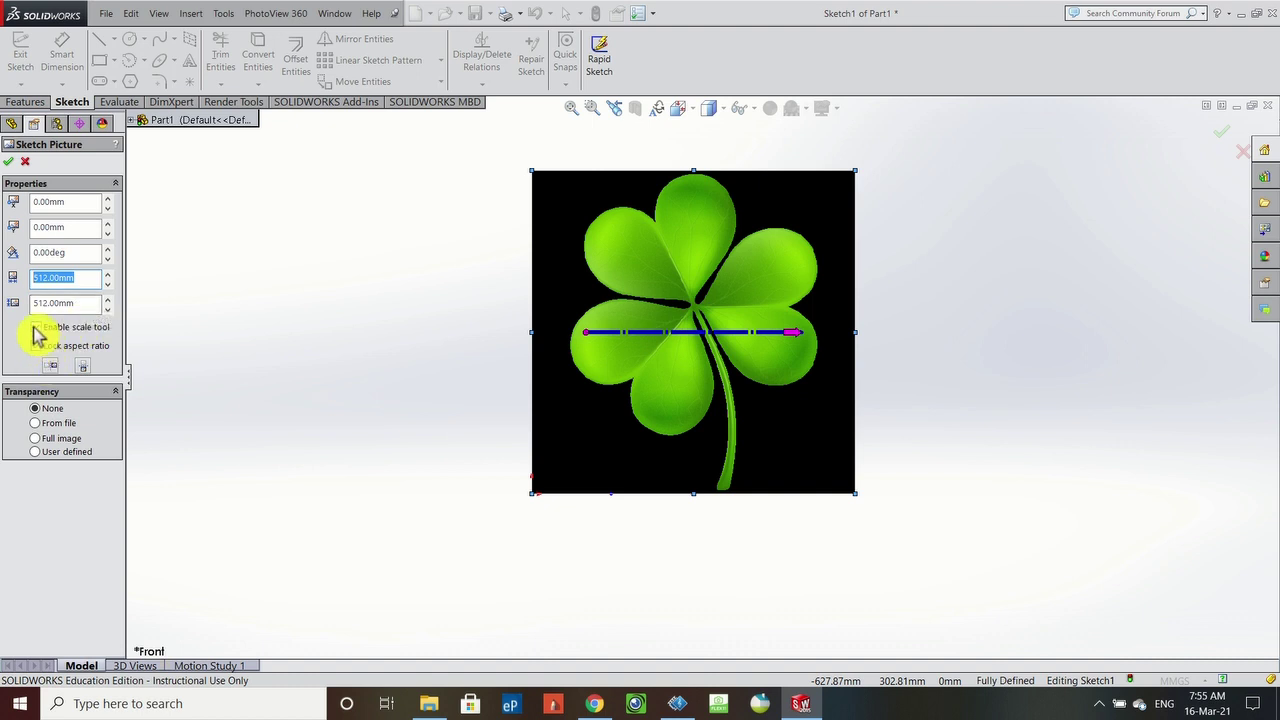
click(37, 330)
click(37, 345)
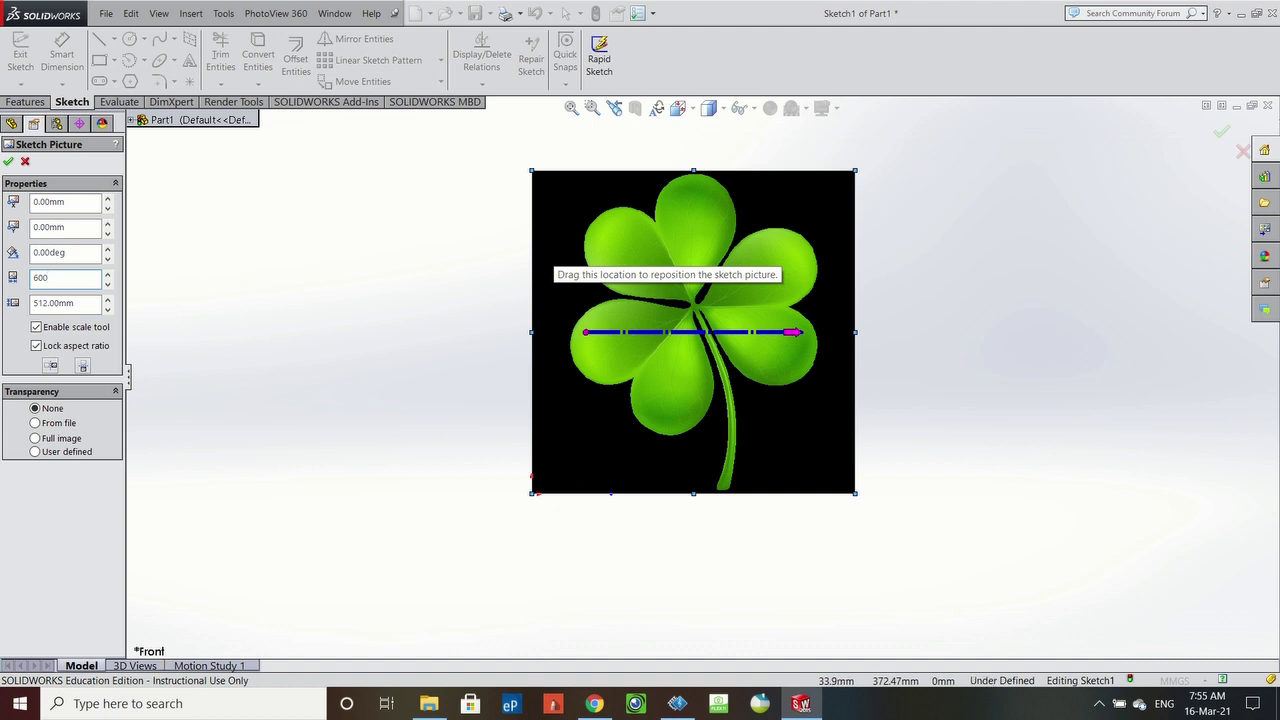
- Set the sketch picture's width to 600 mm with the aspect ratio locked, and accept the picture settings
key(Return)
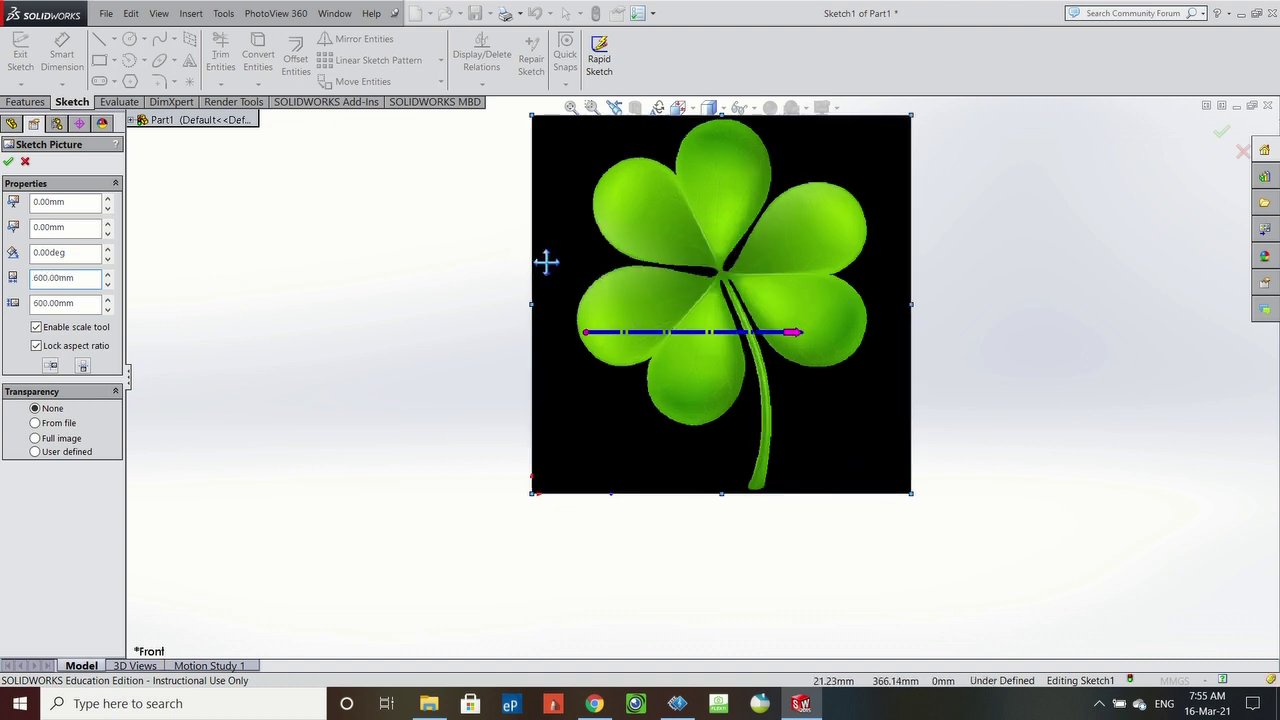
key(z)
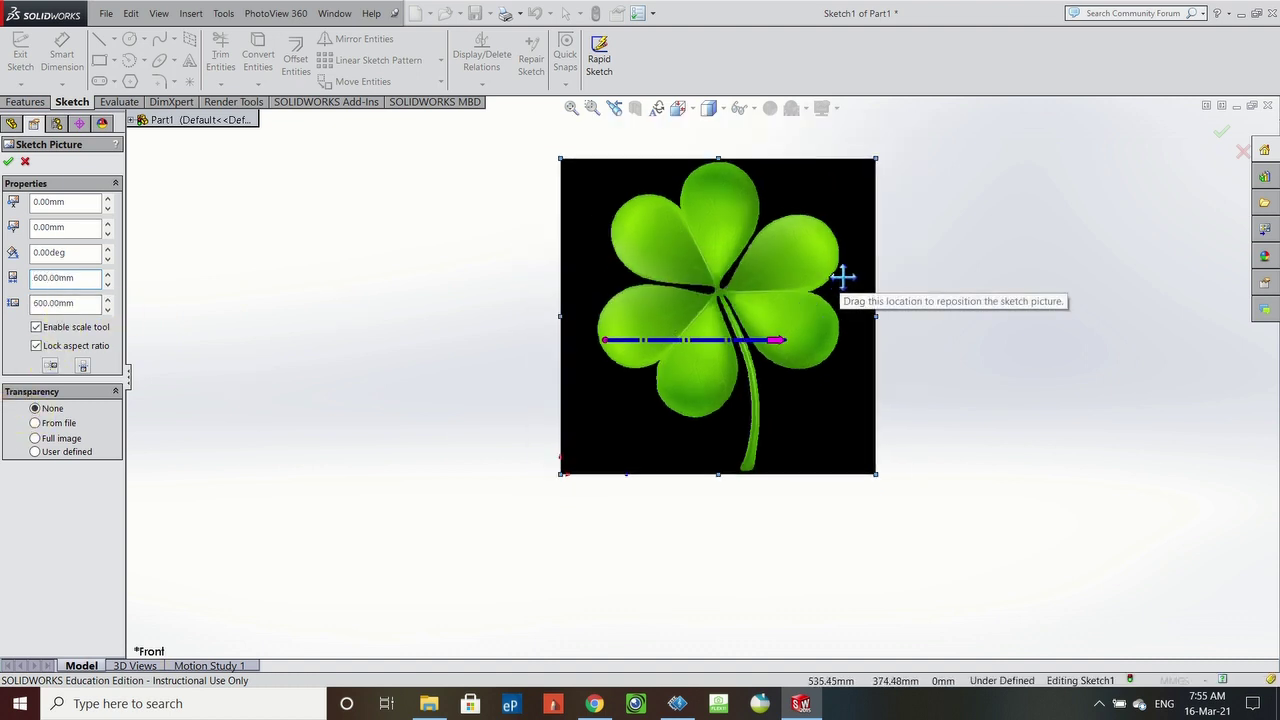
click(8, 195)
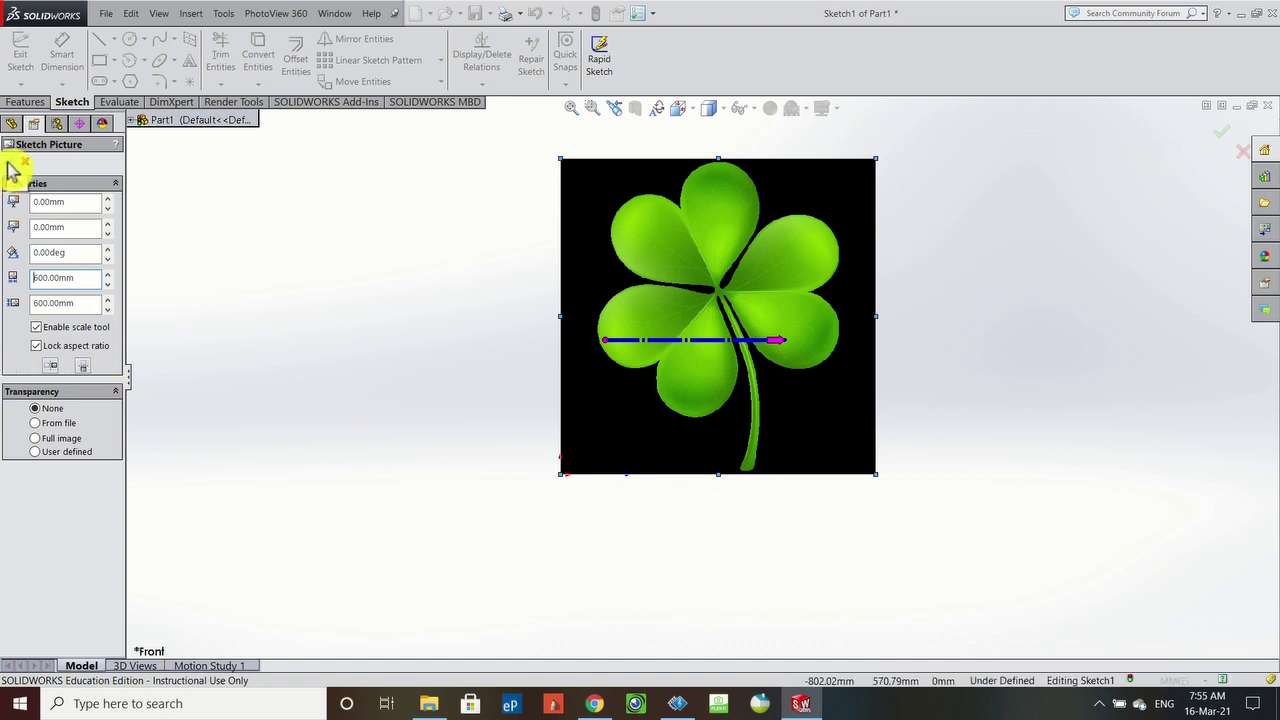
click(16, 162)
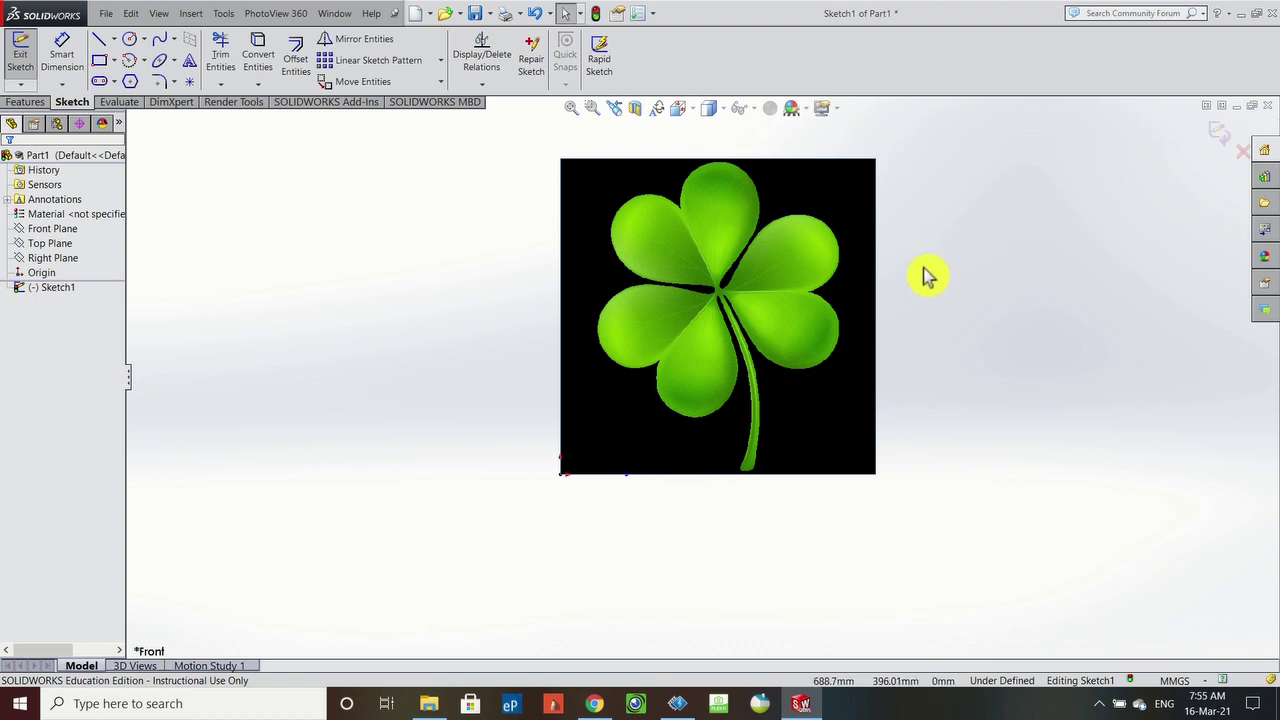
- Trace the left edge of the shamrock's stem with a spline from its lower end up to the centre where the leaves meet
scroll(918, 280, down, 1)
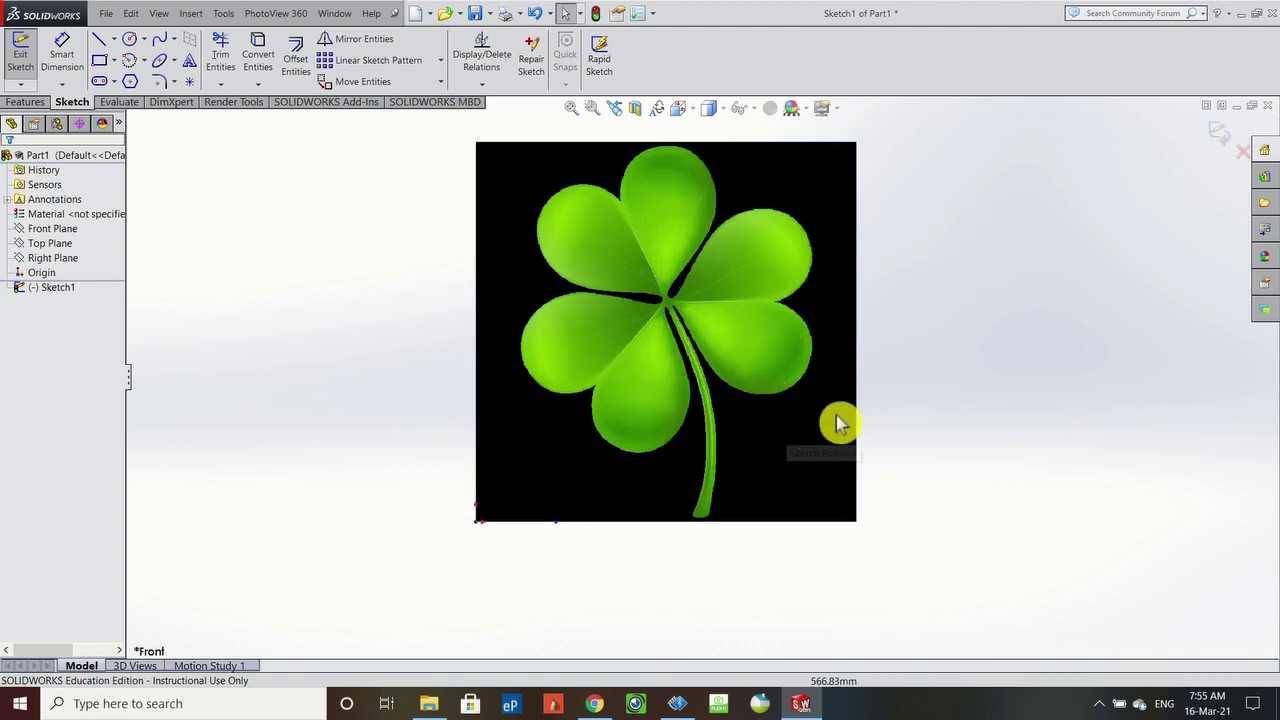
scroll(840, 230, down, 1)
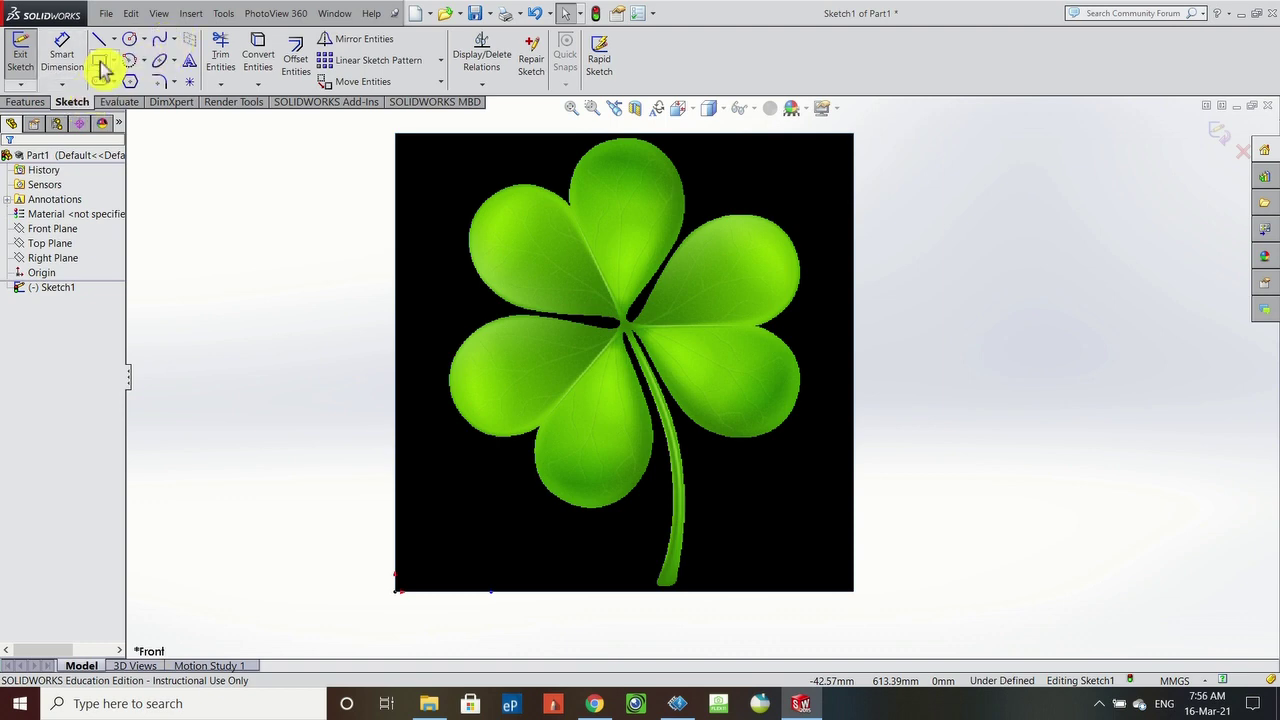
click(160, 39)
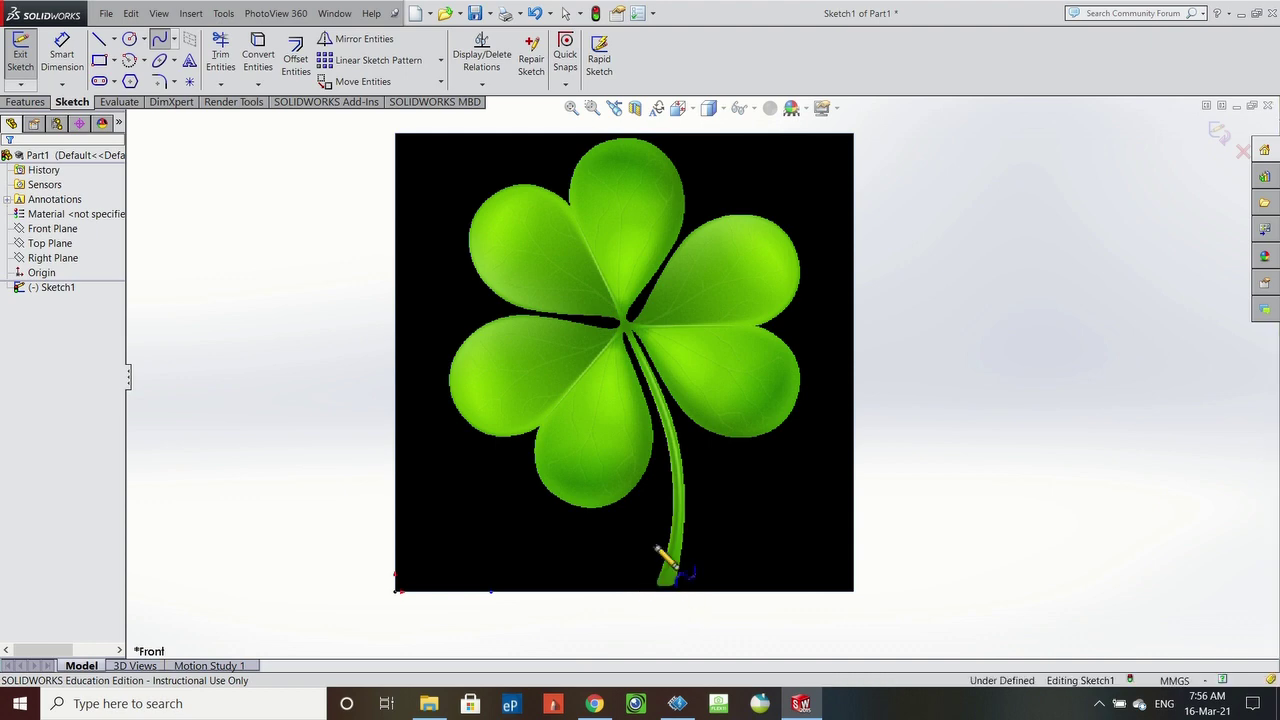
click(671, 521)
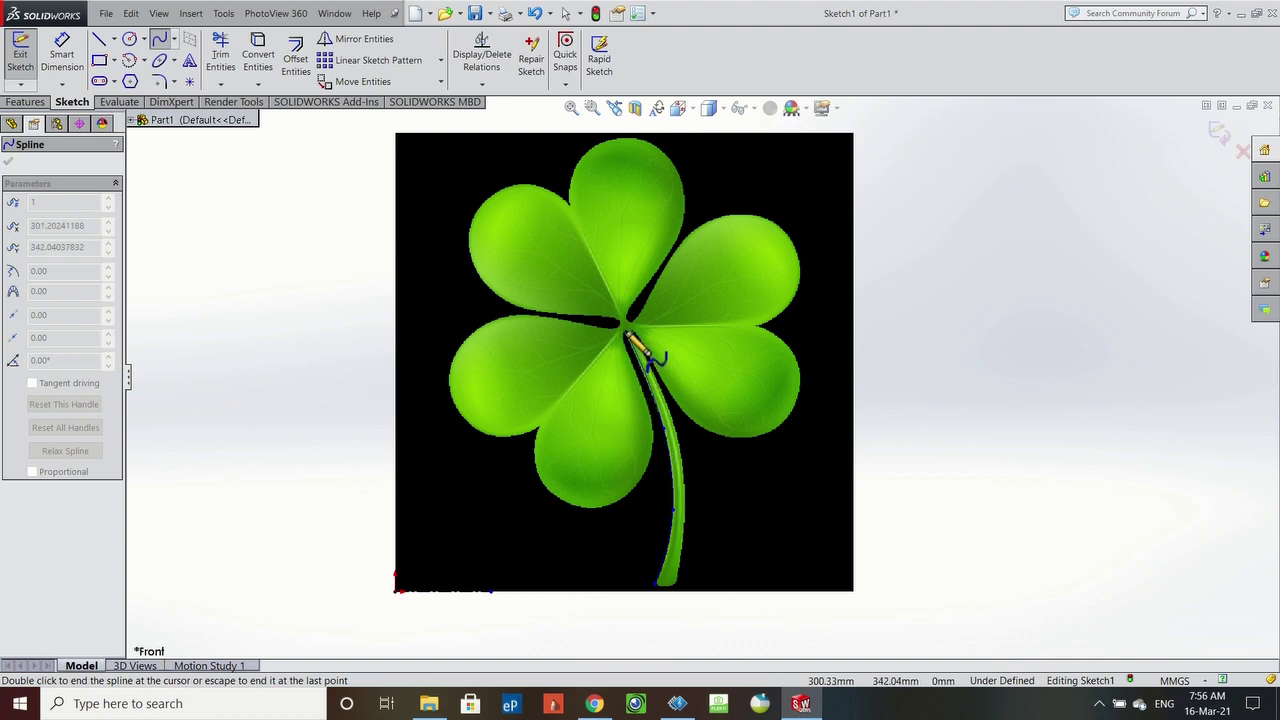
scroll(628, 337, down, 10)
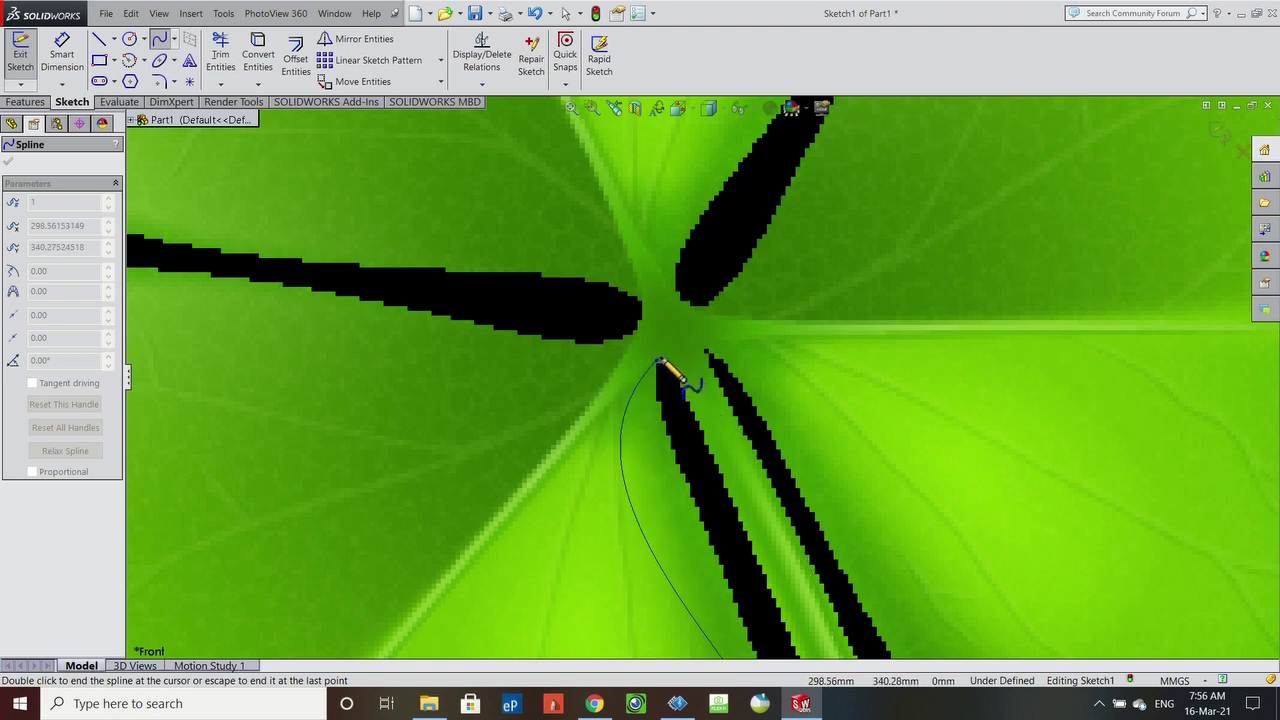
key(f)
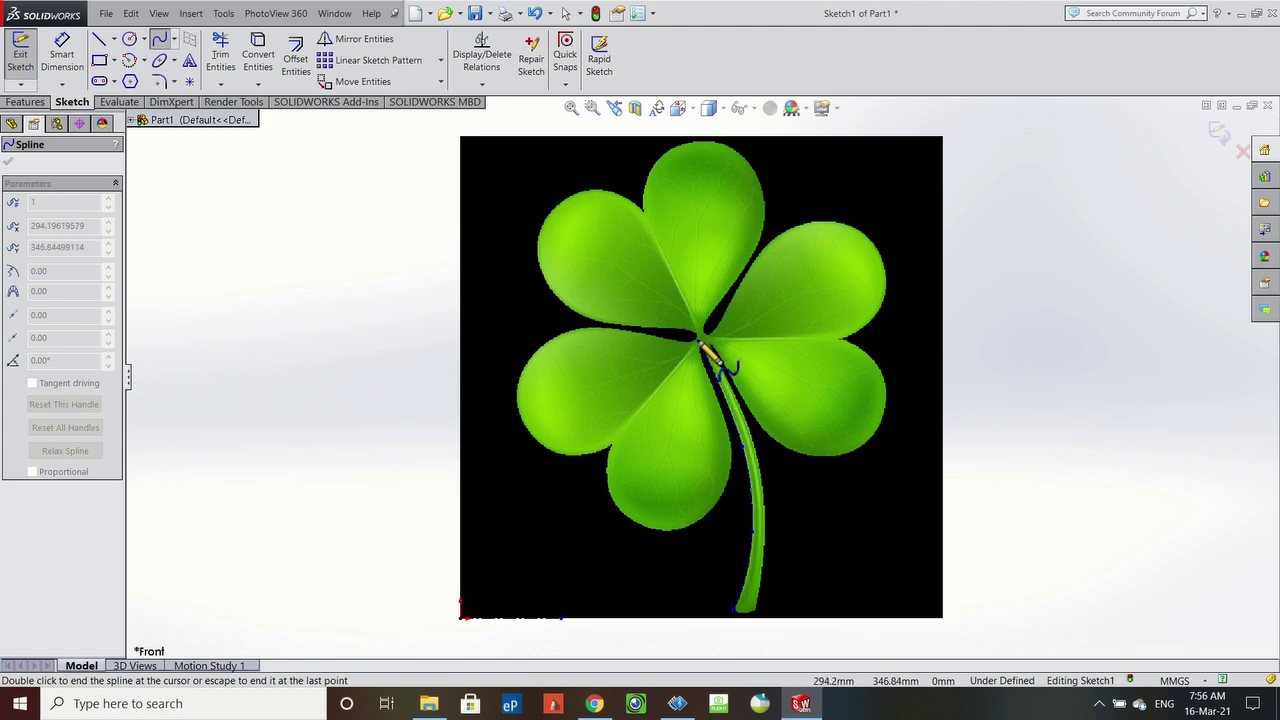
double_click(703, 345)
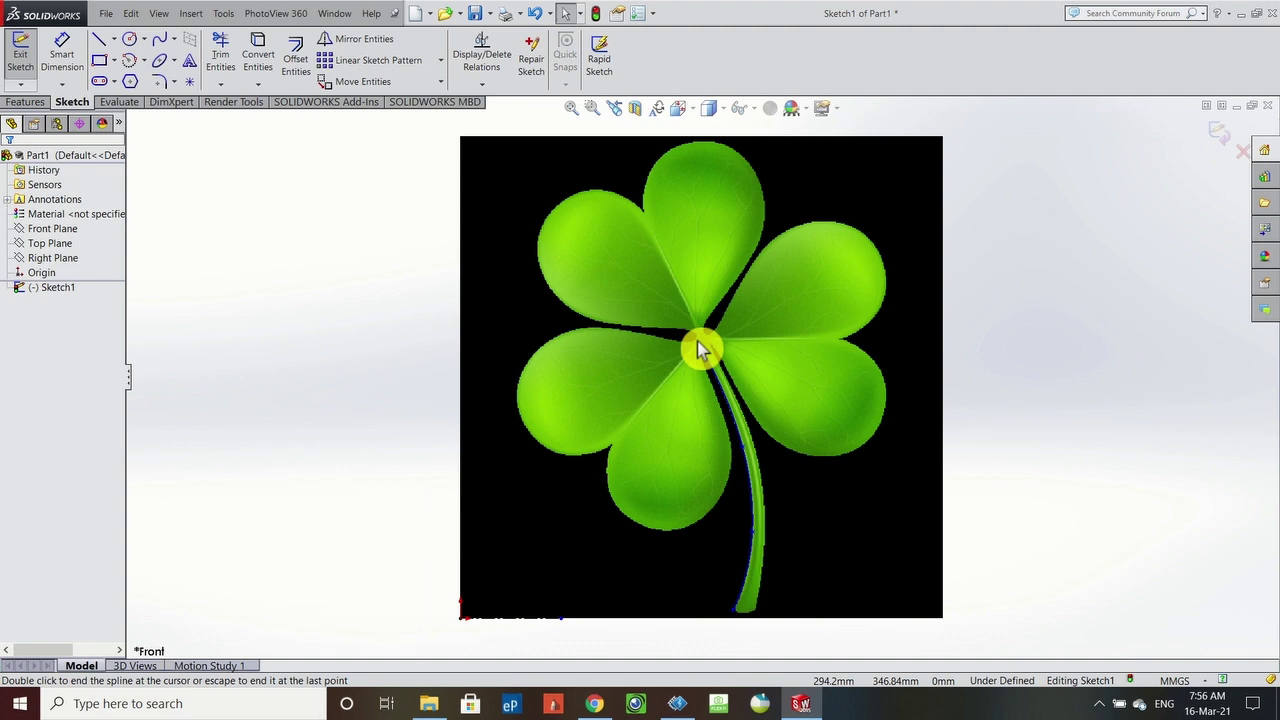
- Adjust the tangent handle at the stem spline's lower end so the curve follows the picture's edge
double_click(755, 515)
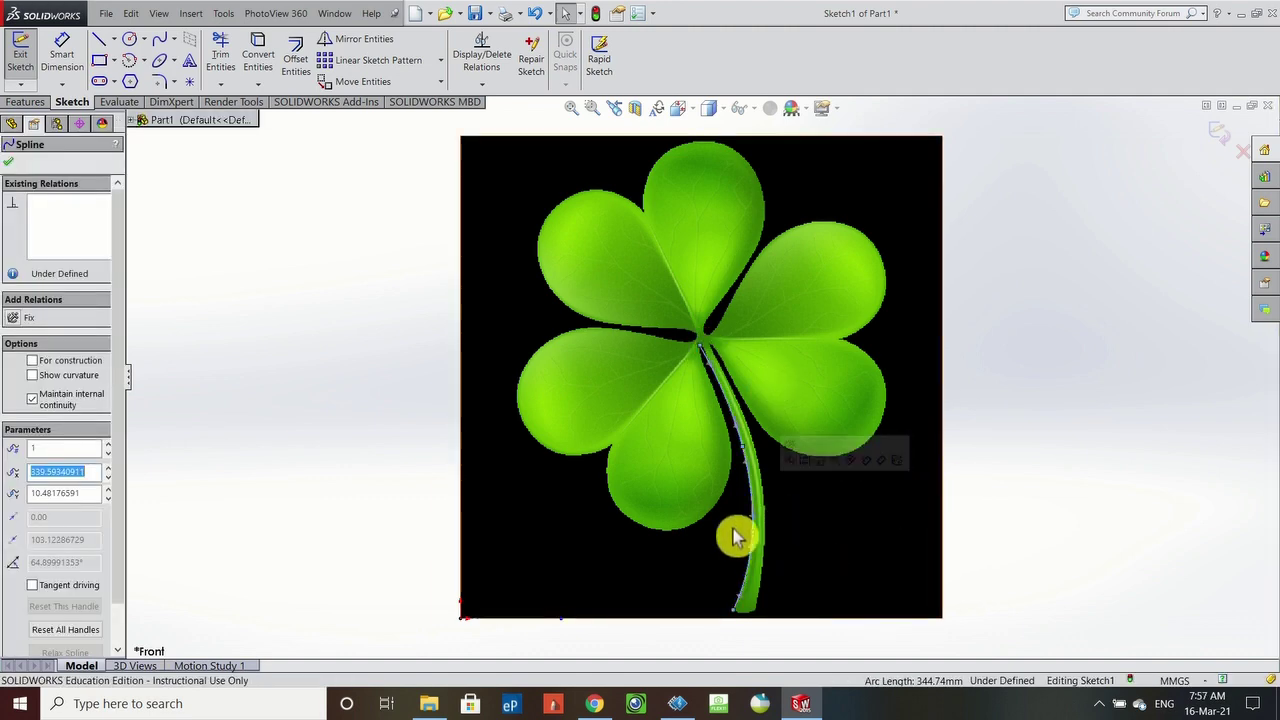
scroll(769, 518, down, 3)
scroll(723, 591, up, 1)
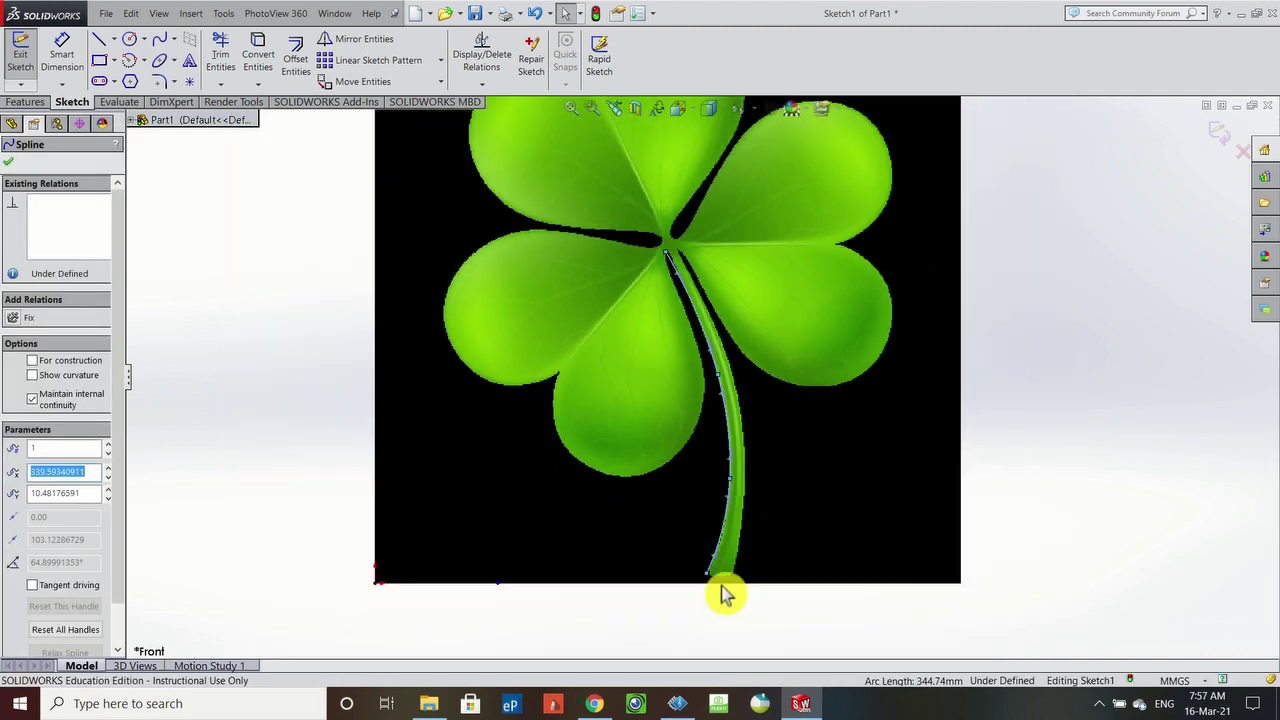
scroll(727, 593, down, 4)
scroll(722, 495, down, 4)
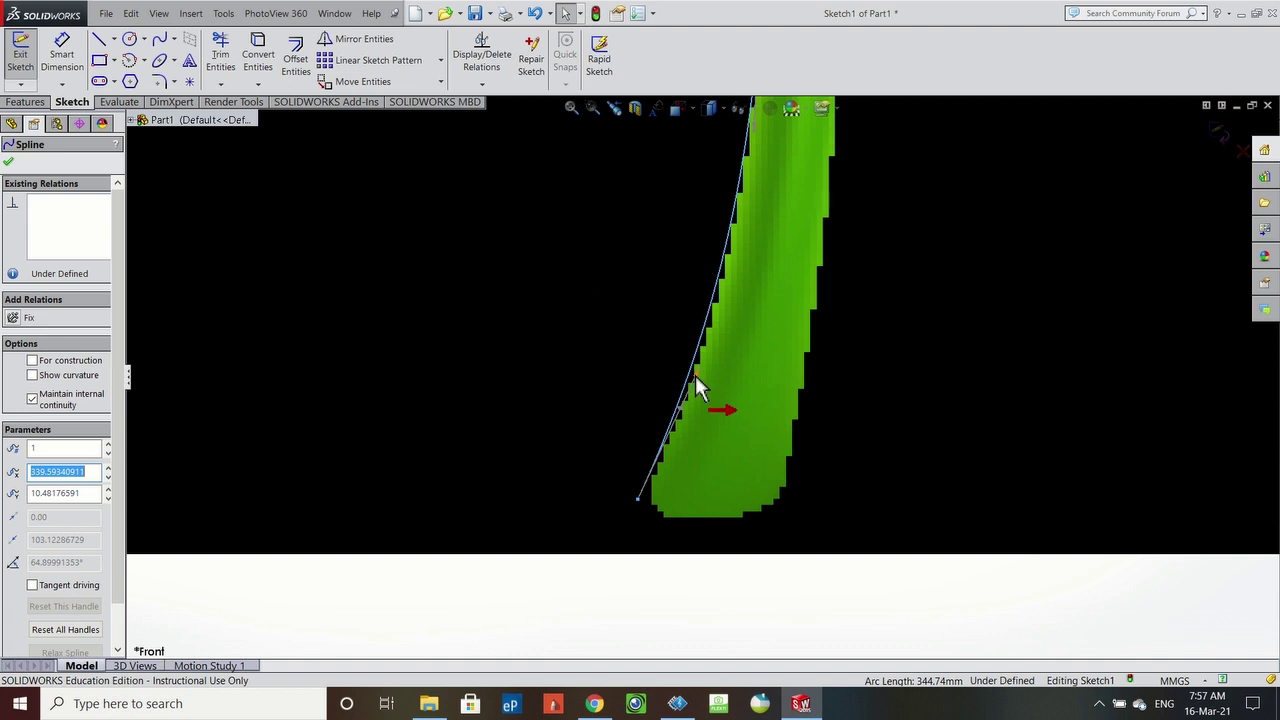
click(695, 375)
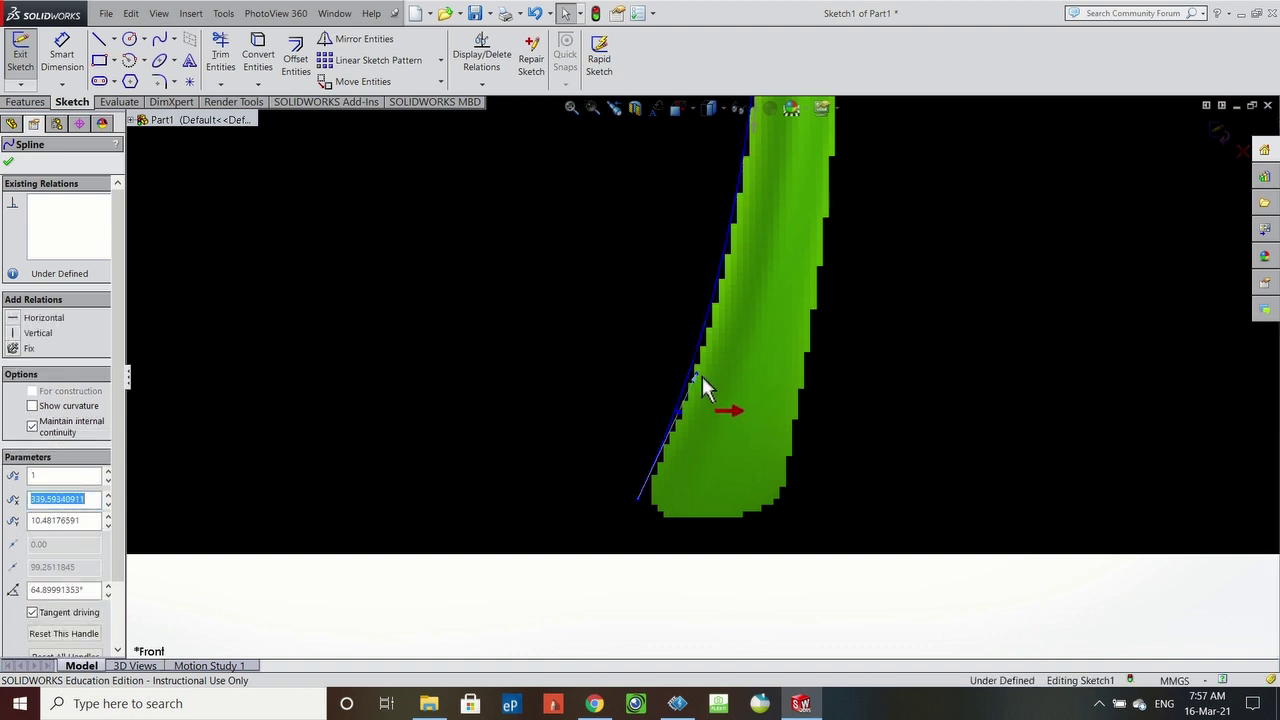
drag(676, 370, 707, 359)
scroll(707, 368, up, 5)
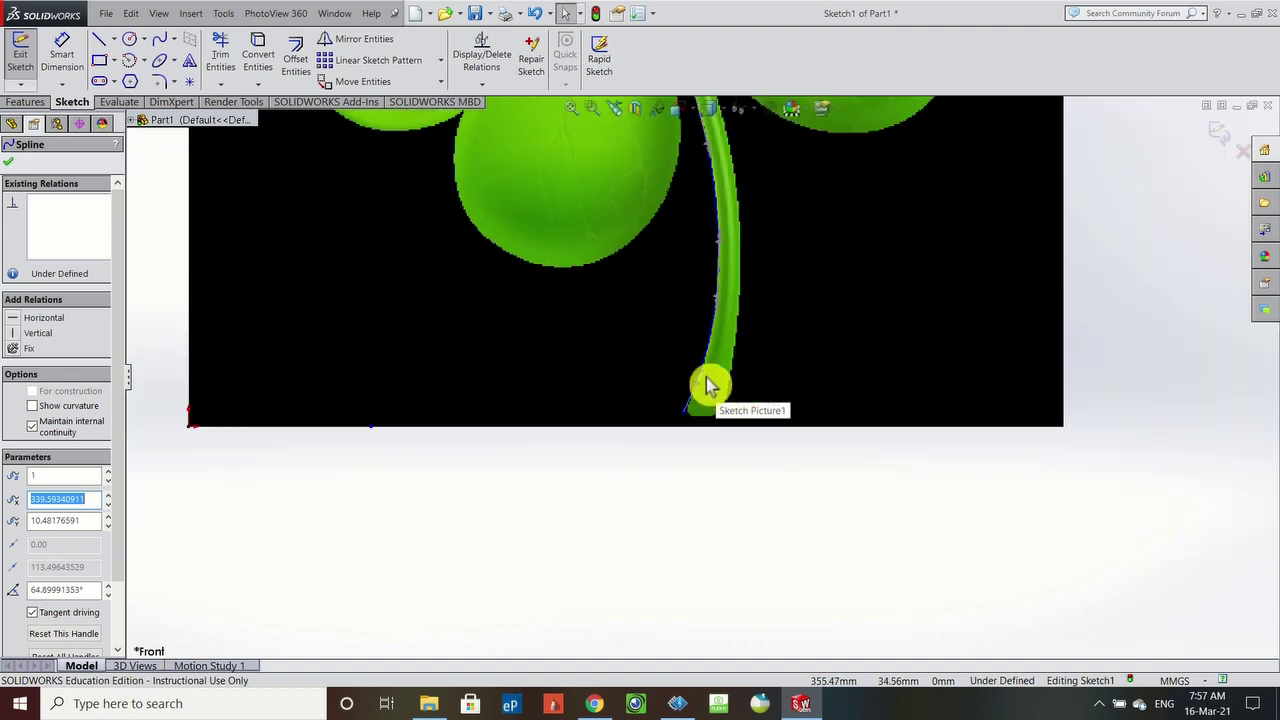
- Adjust the tangent handle at the stem spline's second point to fit the curve to the stem's left edge
scroll(718, 262, down, 5)
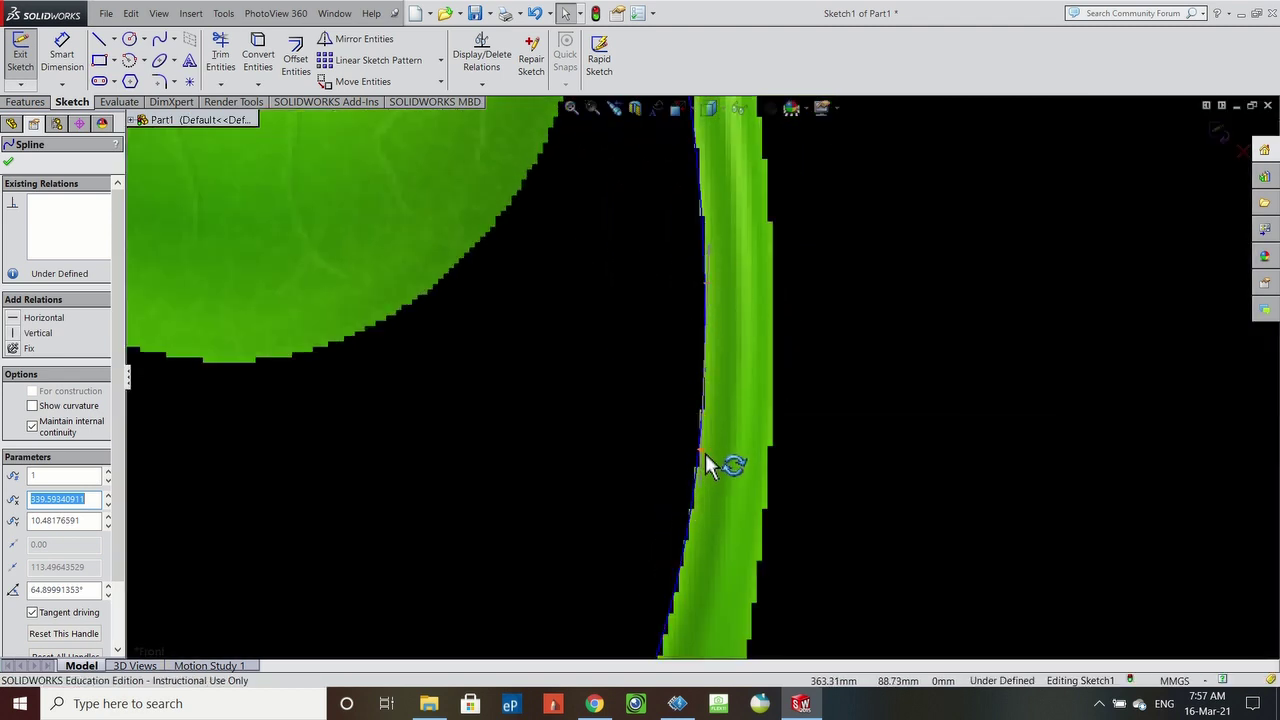
drag(700, 458, 700, 272)
scroll(700, 272, up, 5)
scroll(680, 194, down, 4)
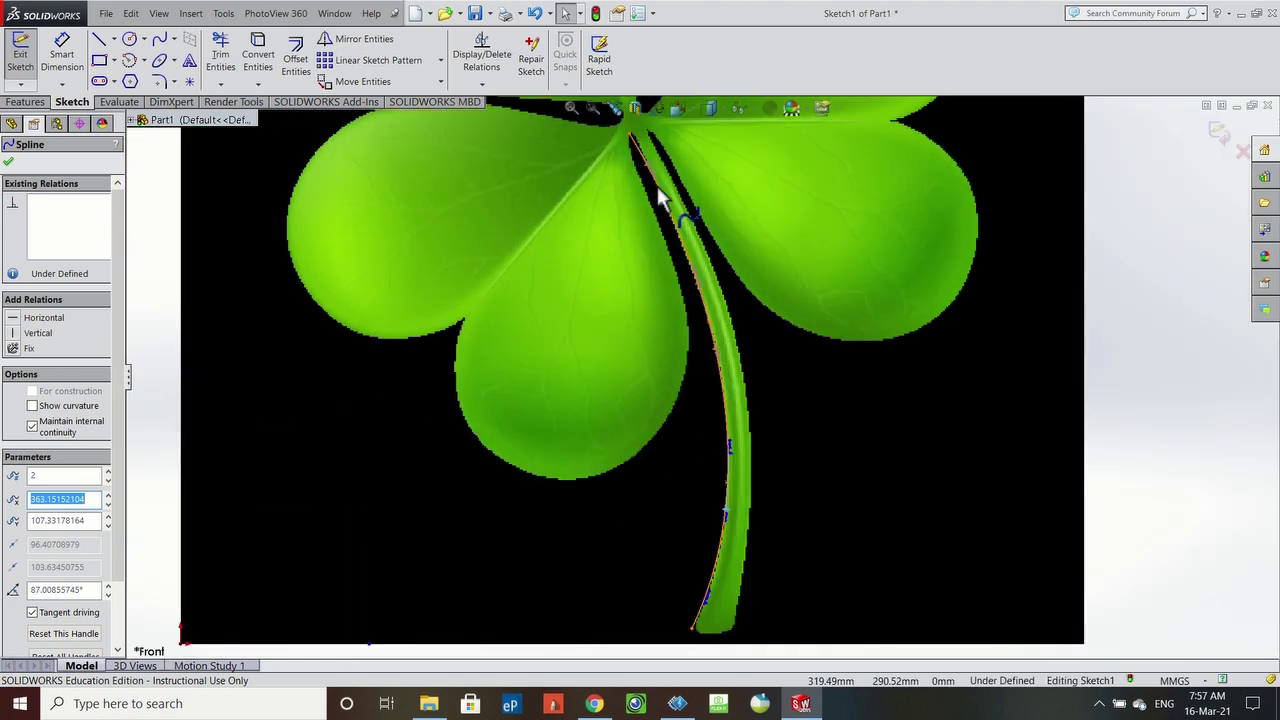
- Trace the bottom leaf with a spline from the stem spline's upper end around to the notch beside the lower-left leaf
scroll(650, 193, down, 1)
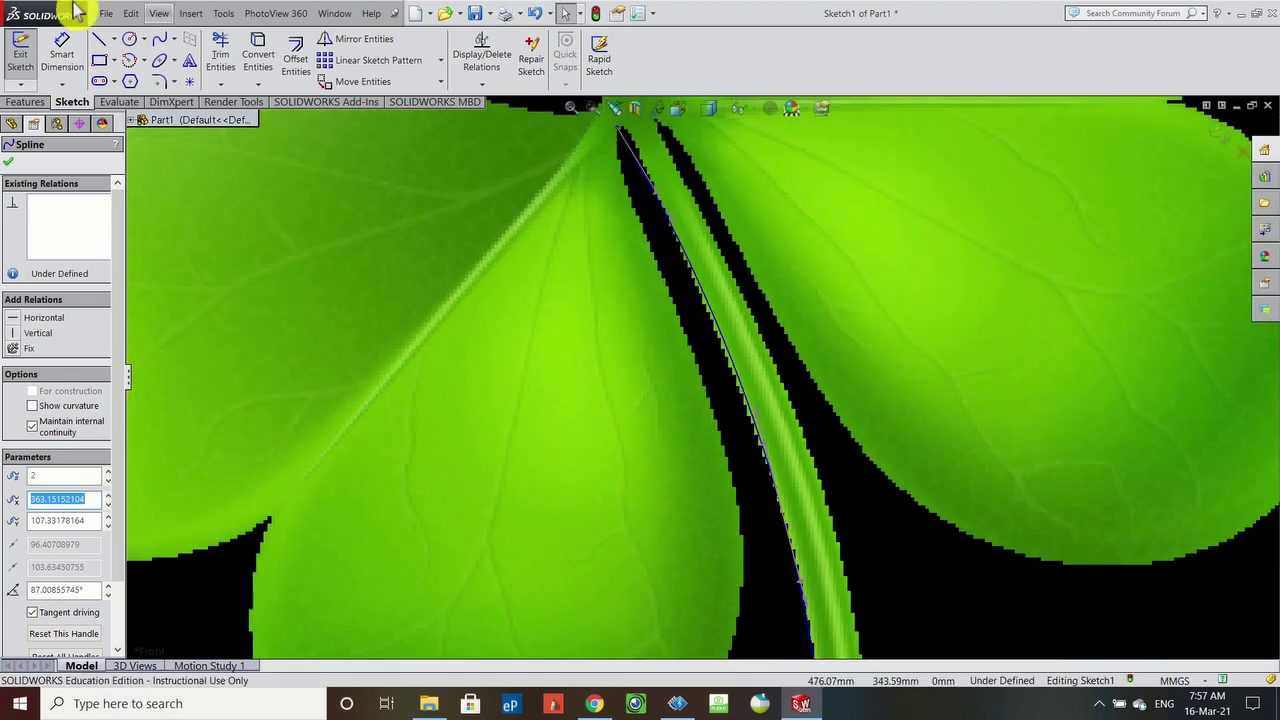
click(160, 39)
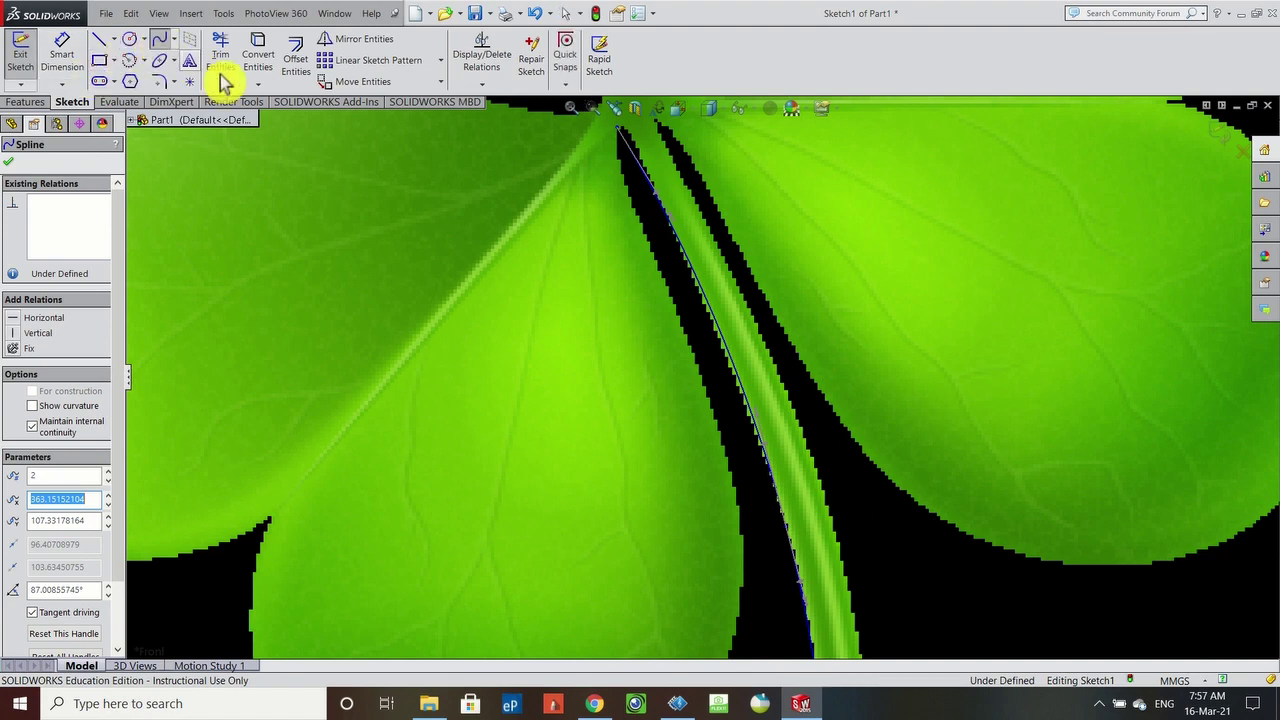
click(618, 130)
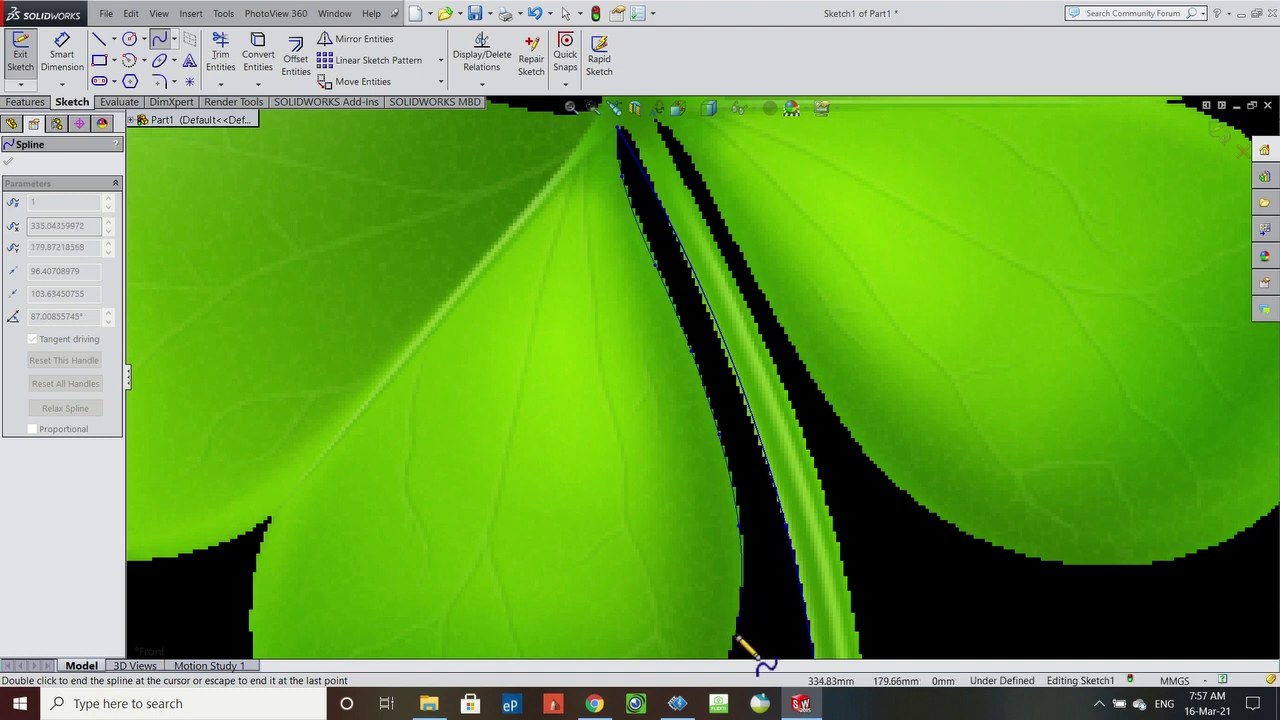
scroll(733, 643, up, 3)
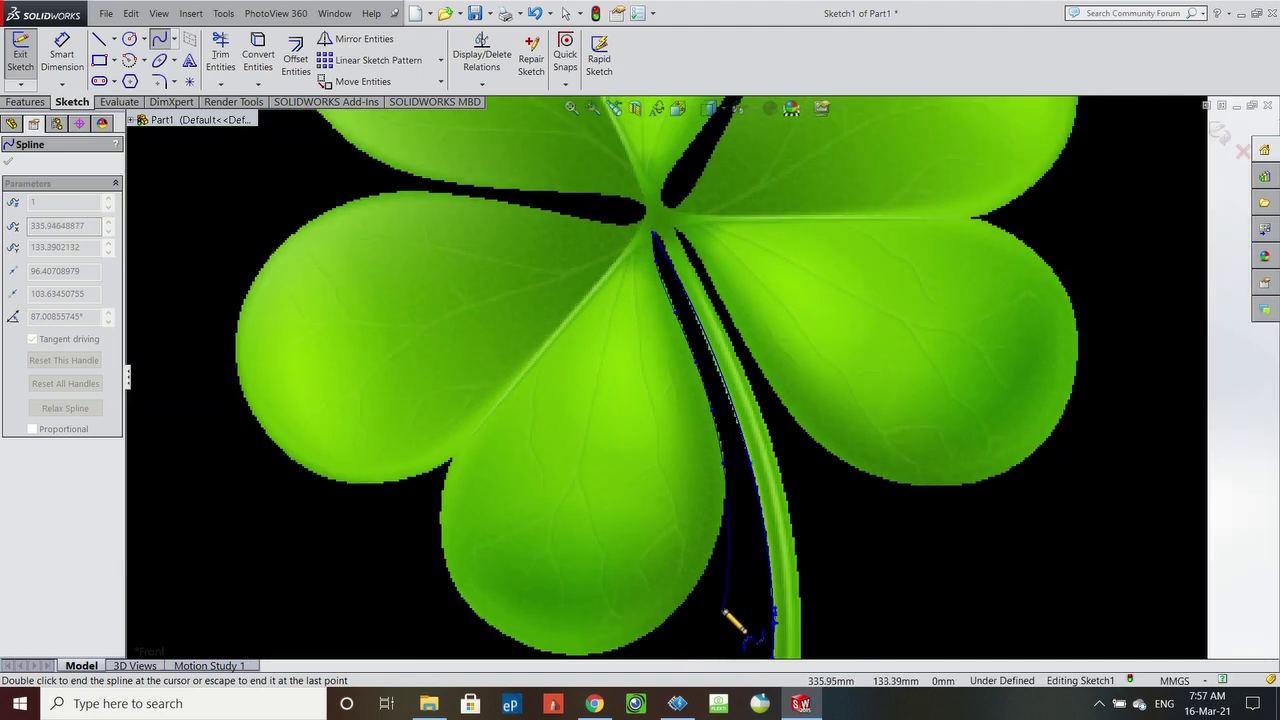
scroll(712, 600, up, 2)
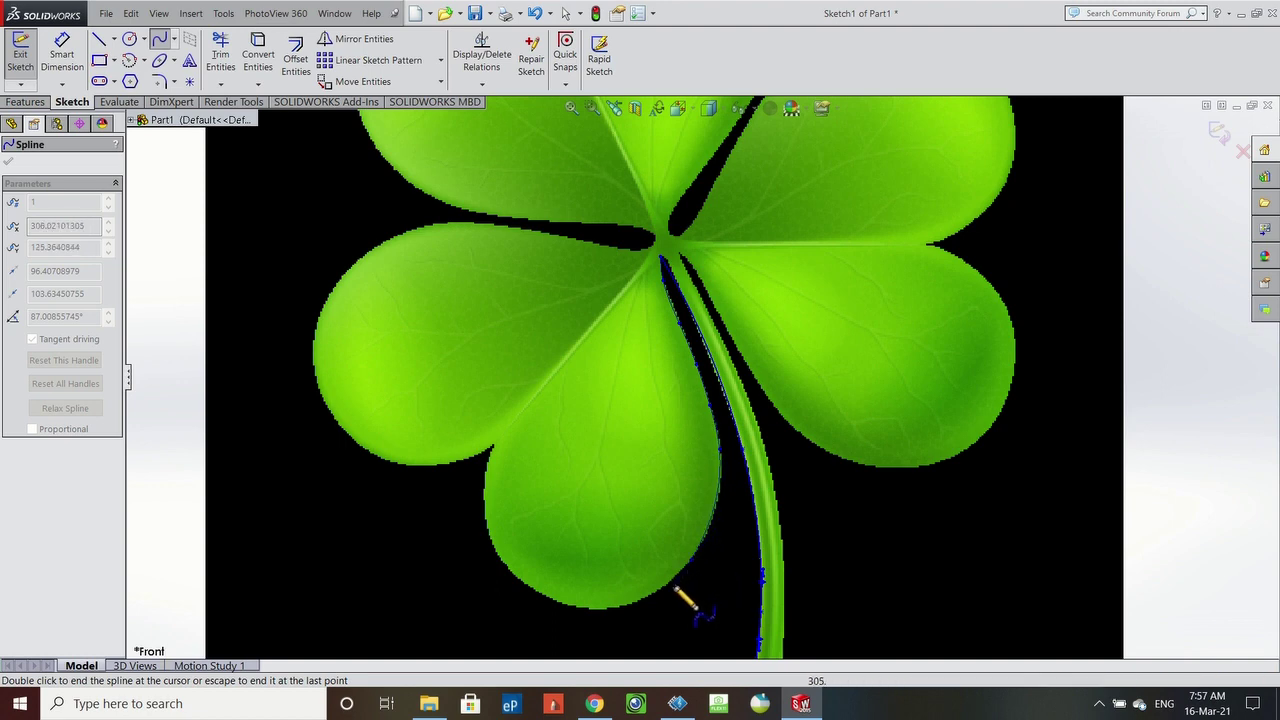
scroll(667, 592, down, 3)
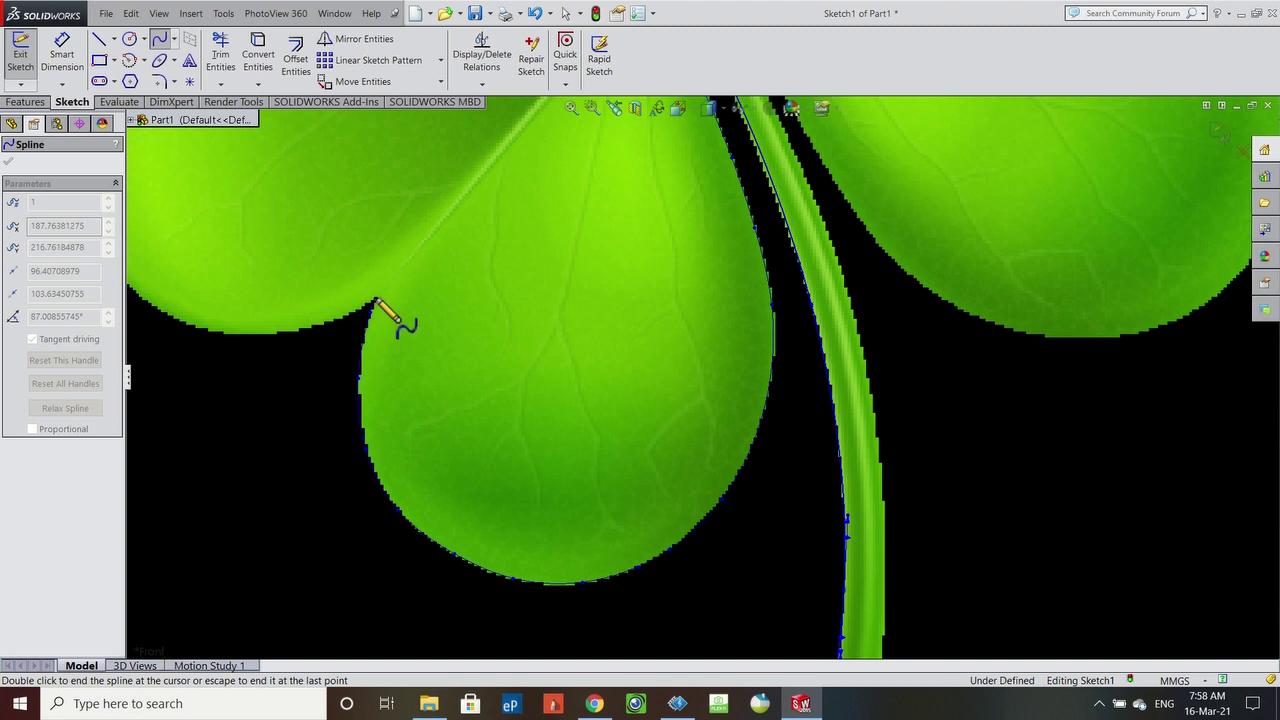
key(Escape)
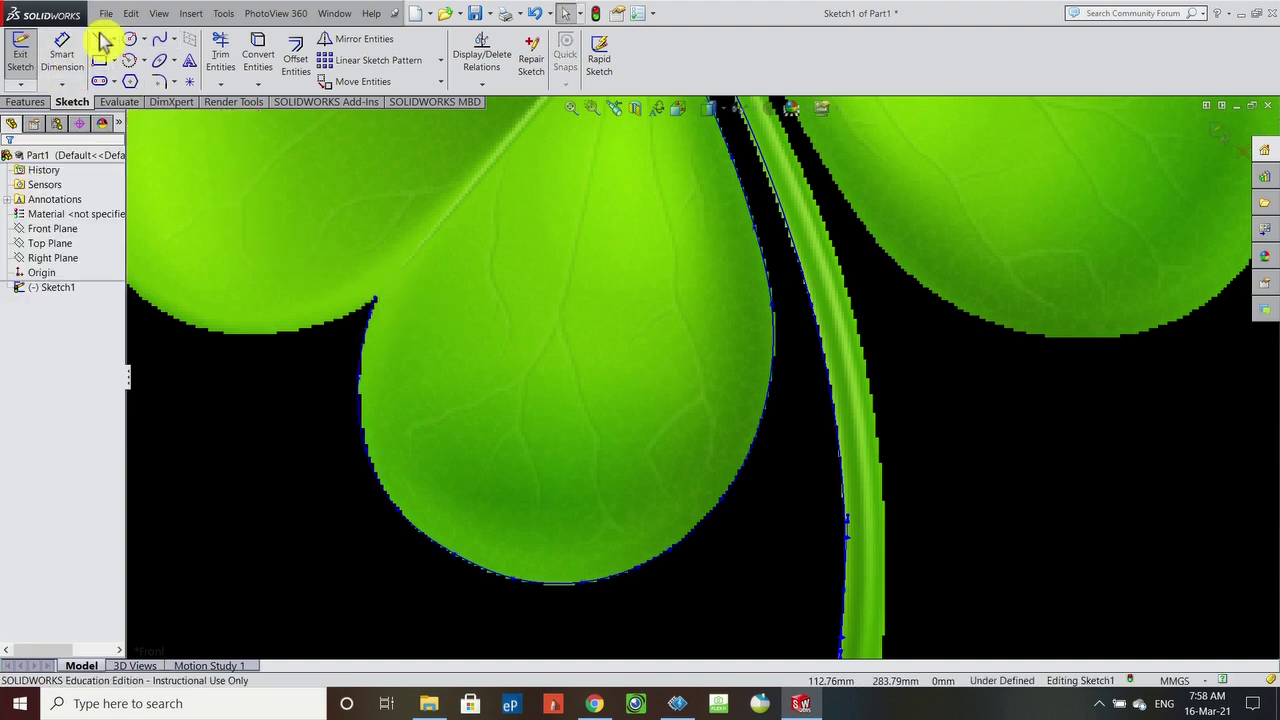
- Start a spline at the notch, trace around the lower-left leaf and continue through the gap along the upper-left leaf's lower edge
click(159, 38)
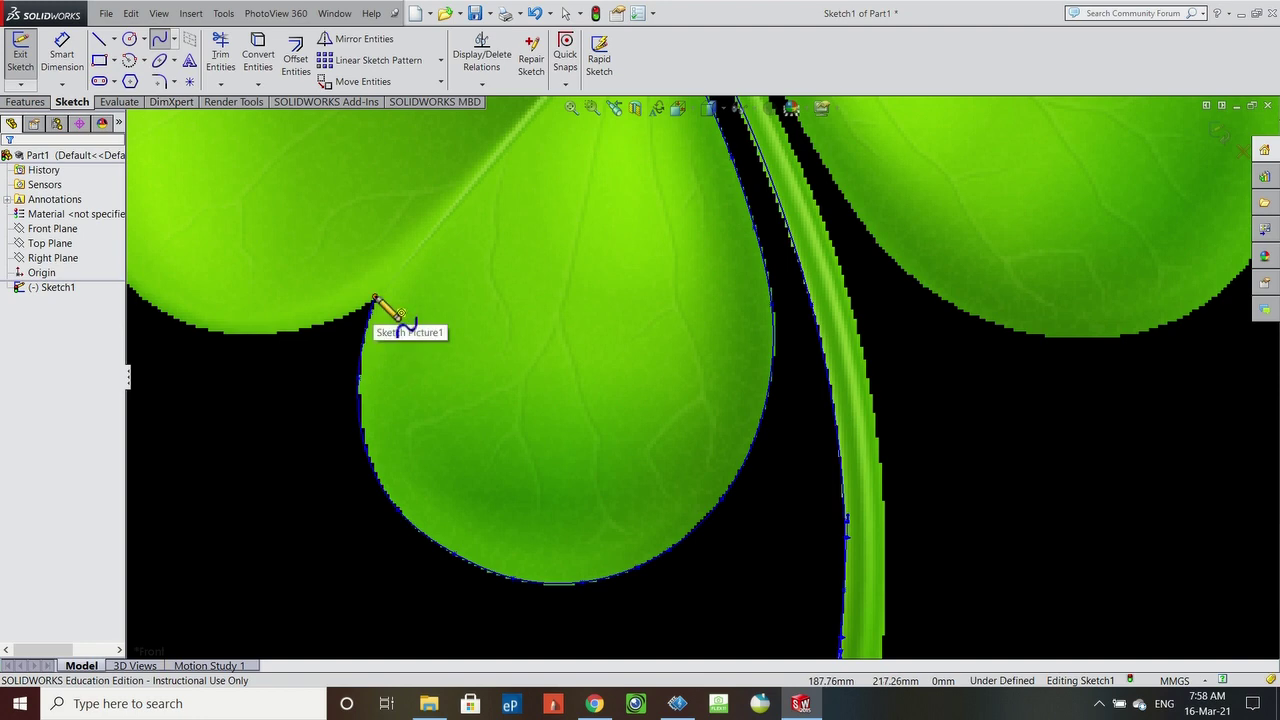
click(375, 298)
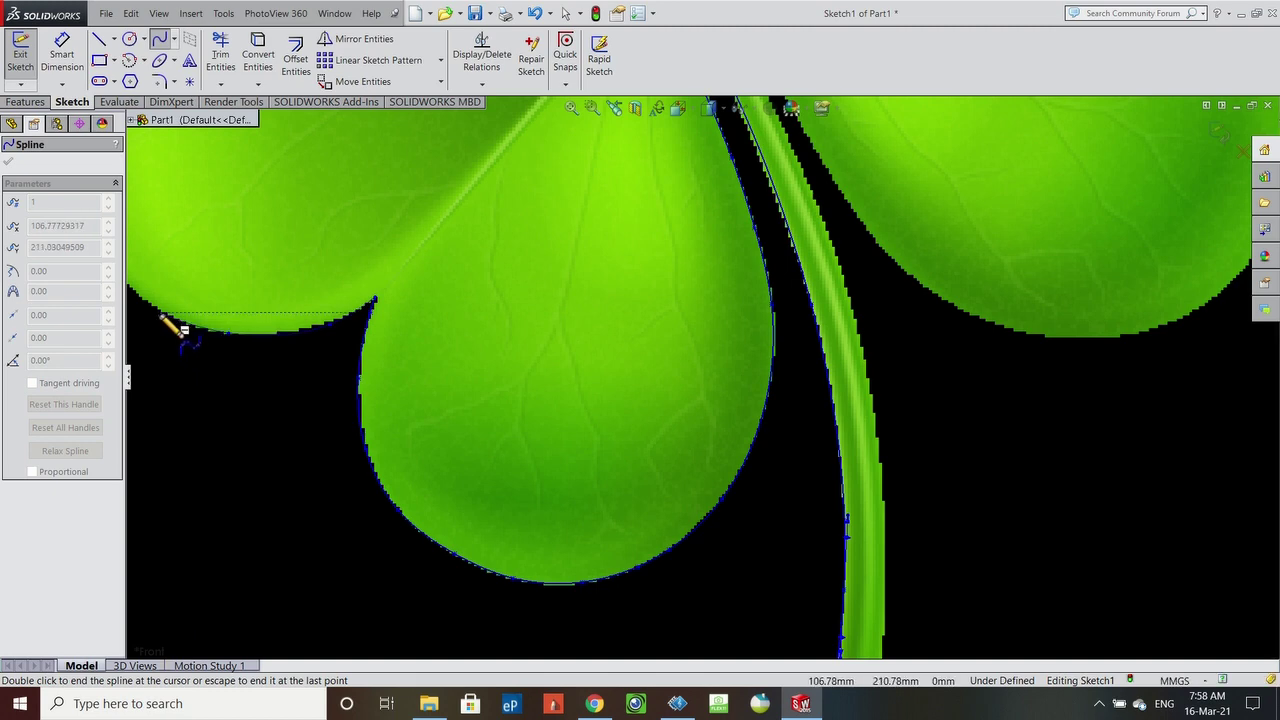
key(z)
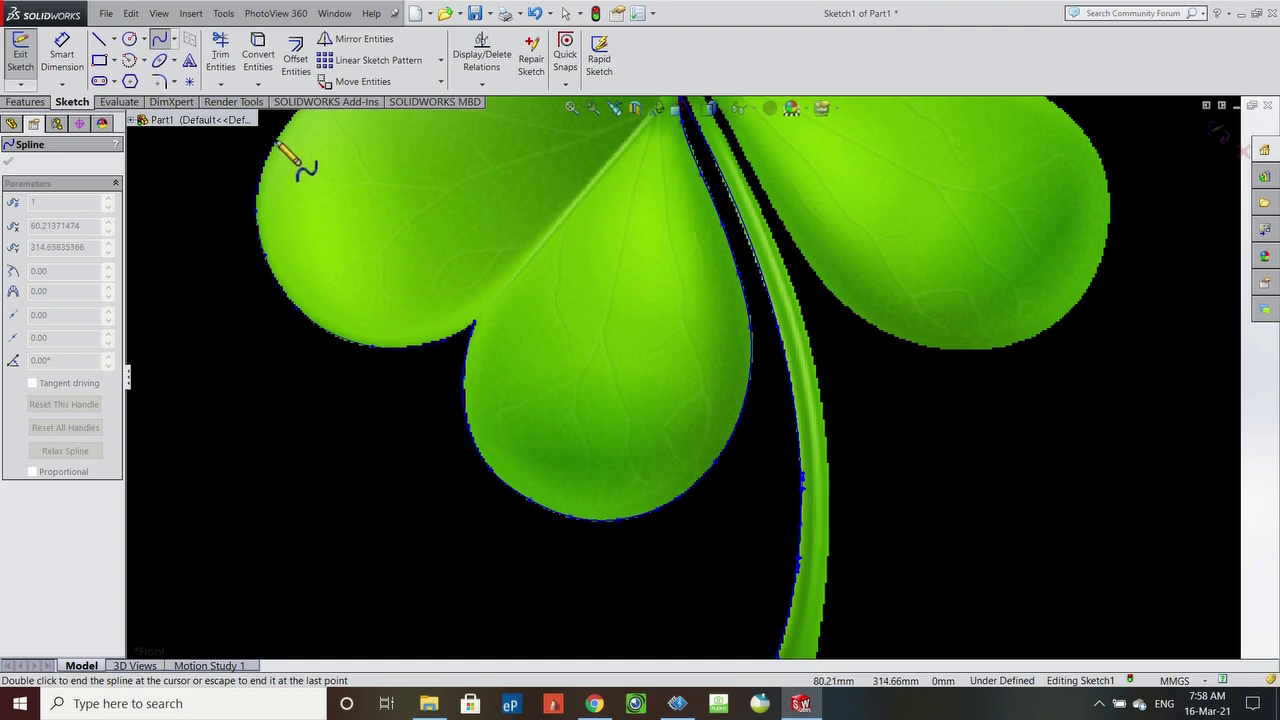
scroll(312, 130, up, 3)
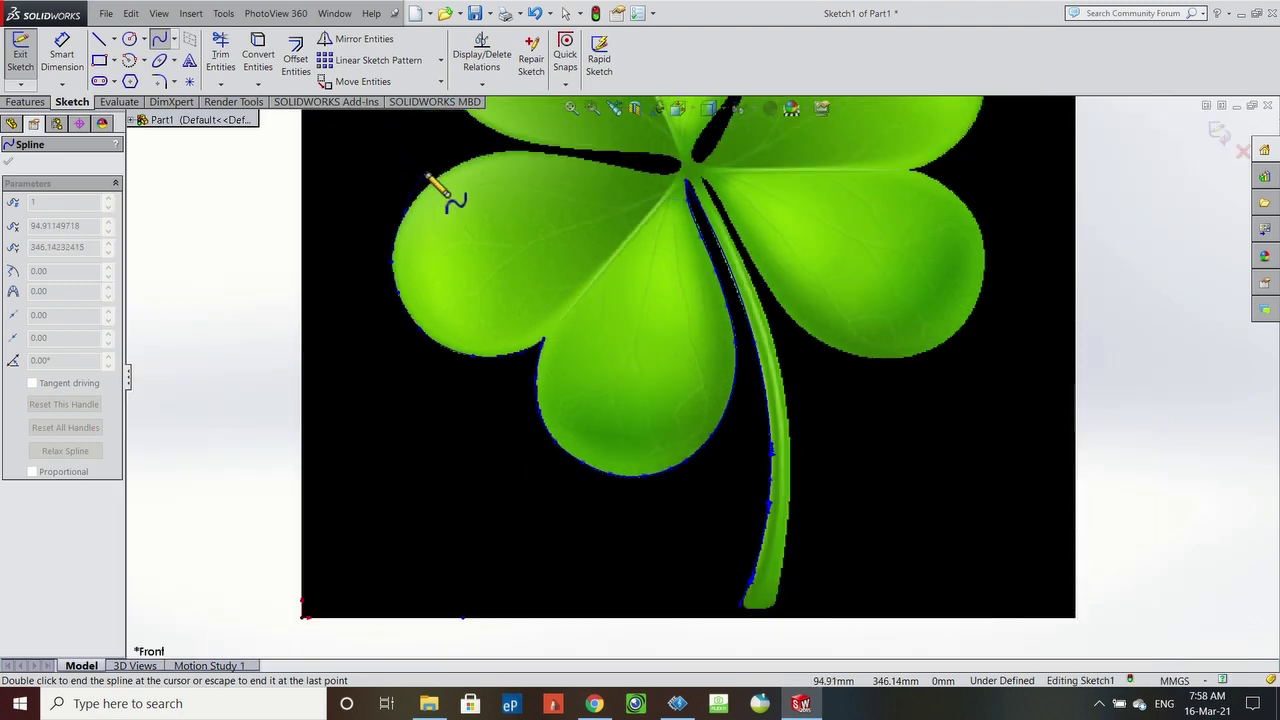
scroll(428, 176, up, 1)
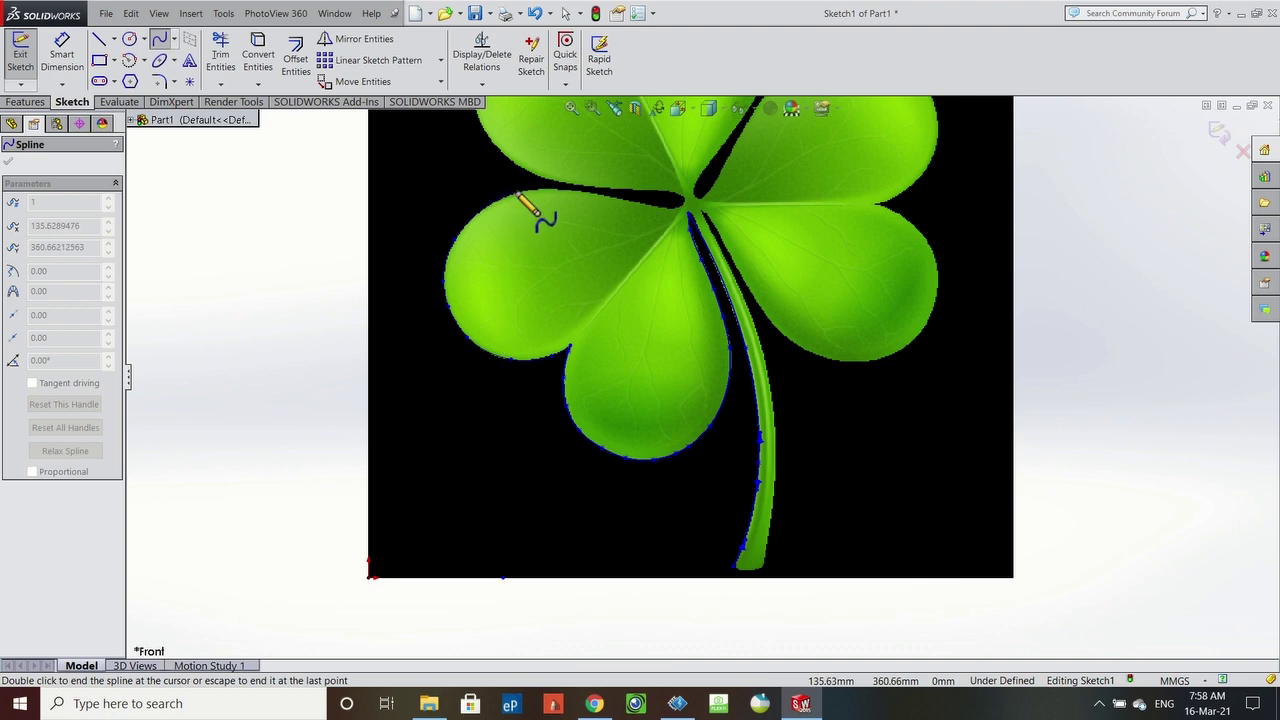
scroll(535, 205, up, 1)
scroll(630, 260, down, 4)
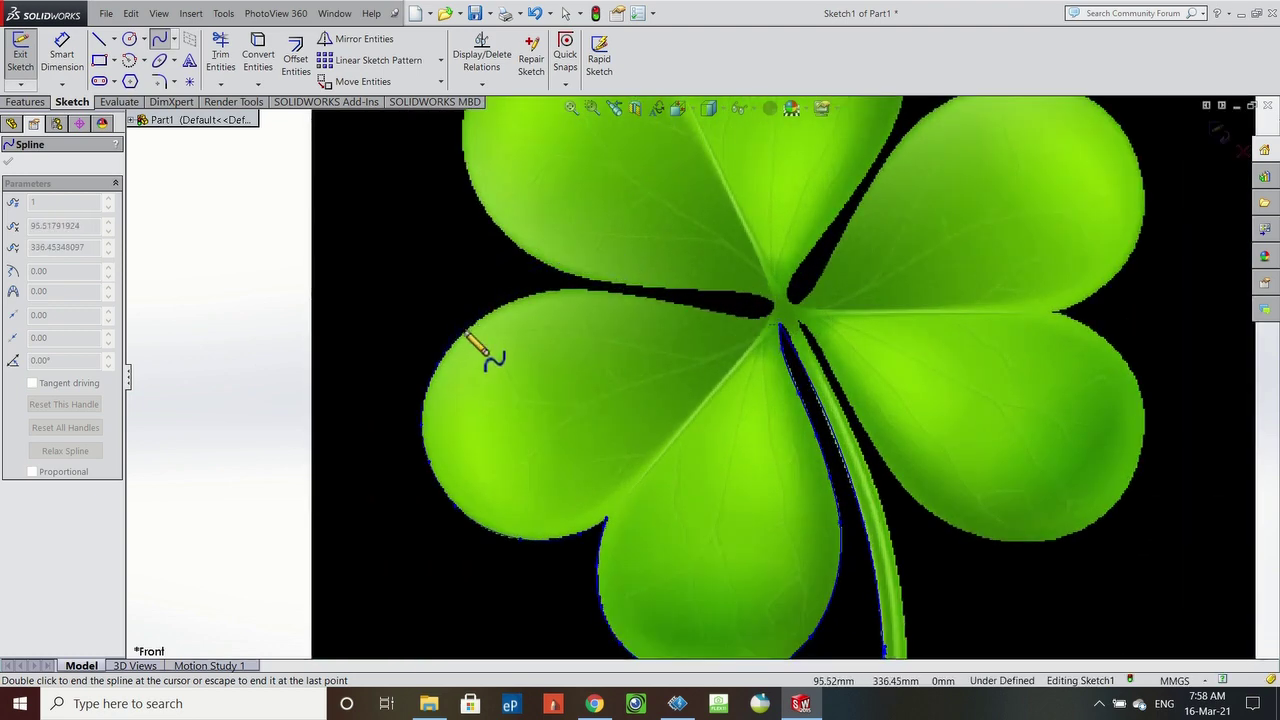
scroll(470, 336, down, 2)
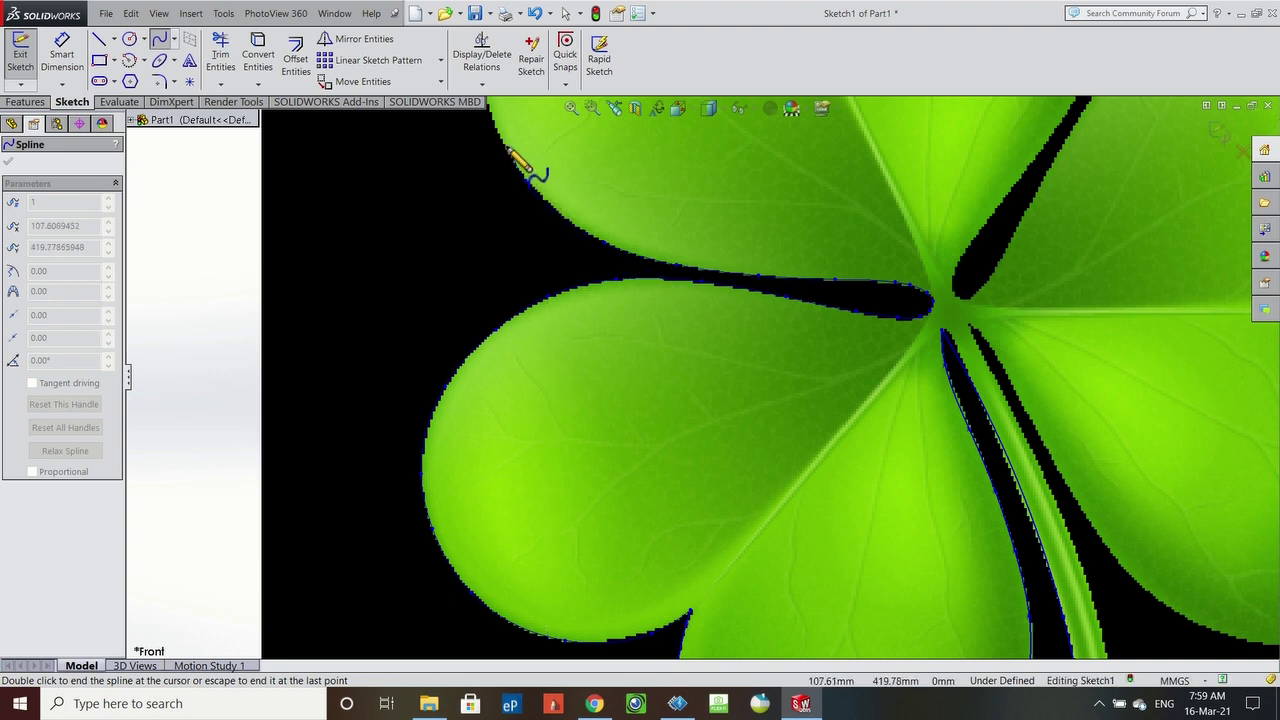
- Continue the spline around the upper-left leaf and end it at the notch beside the top leaf
scroll(586, 177, up, 4)
scroll(651, 206, down, 5)
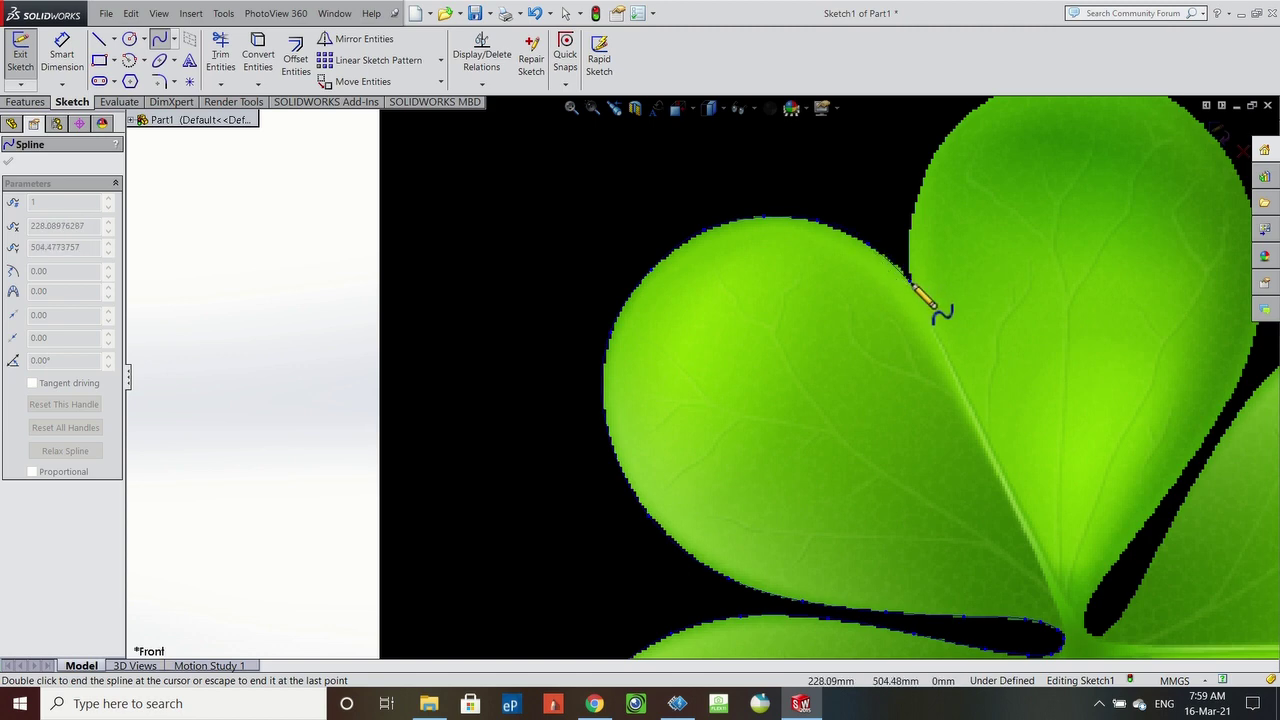
key(Escape)
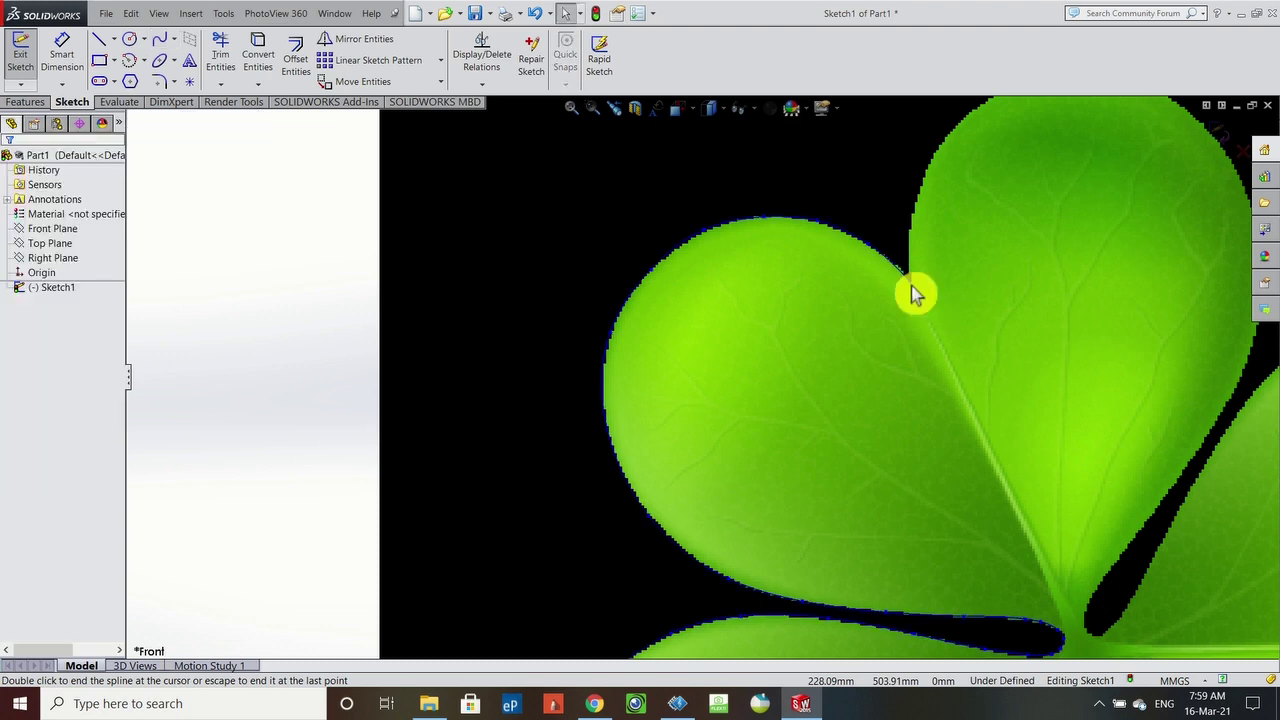
- Start a spline at the notch beside the top leaf and trace around the top leaf down to the gap beside the upper-right leaf
click(161, 40)
scroll(943, 271, up, 3)
scroll(883, 279, down, 5)
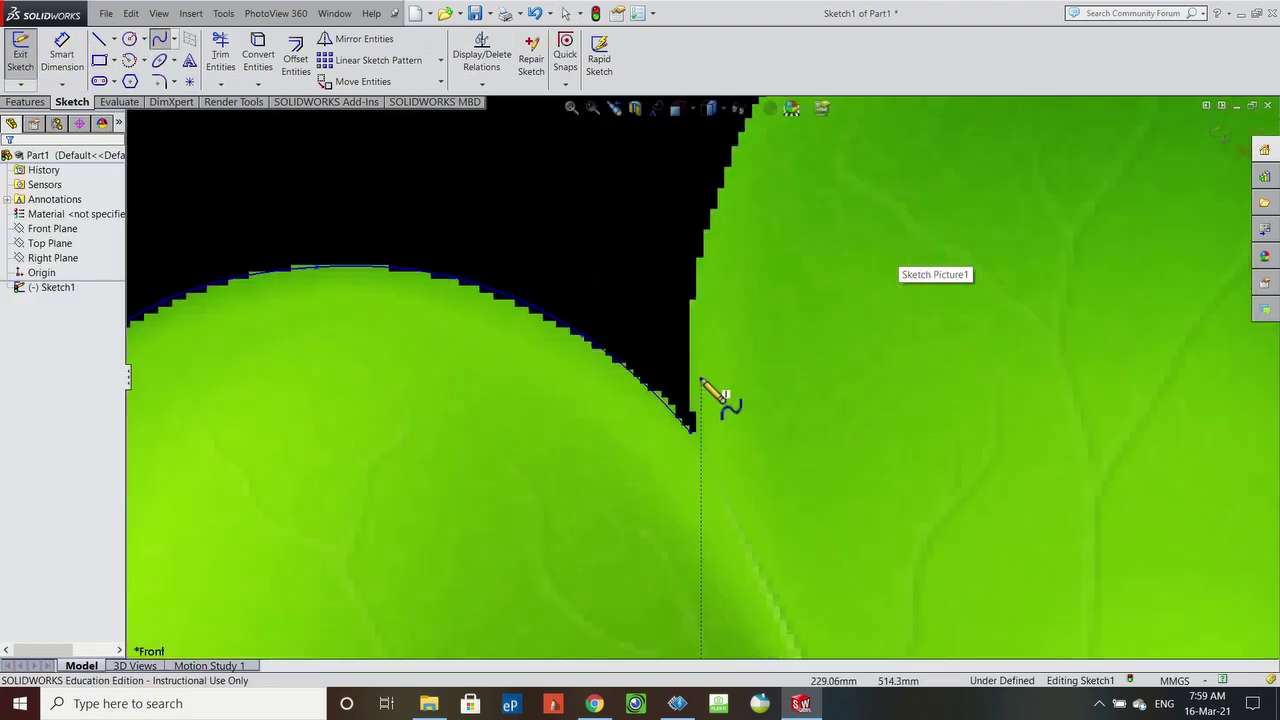
click(690, 431)
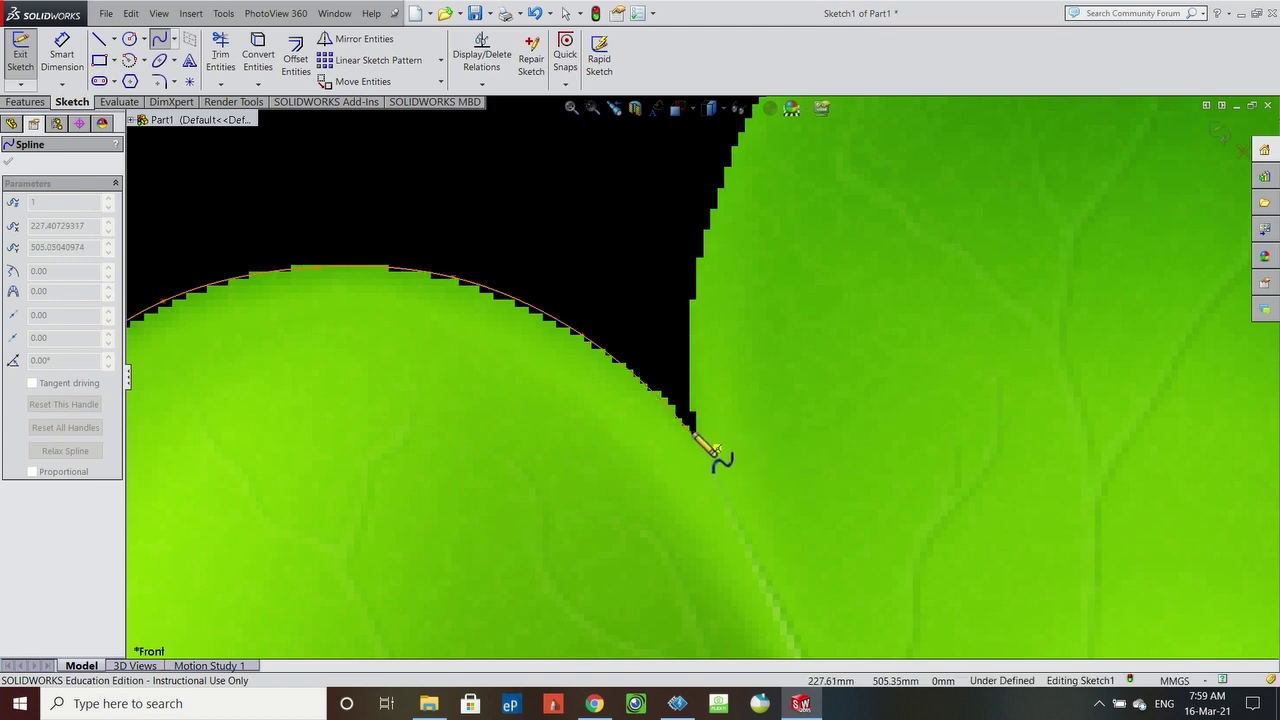
click(690, 320)
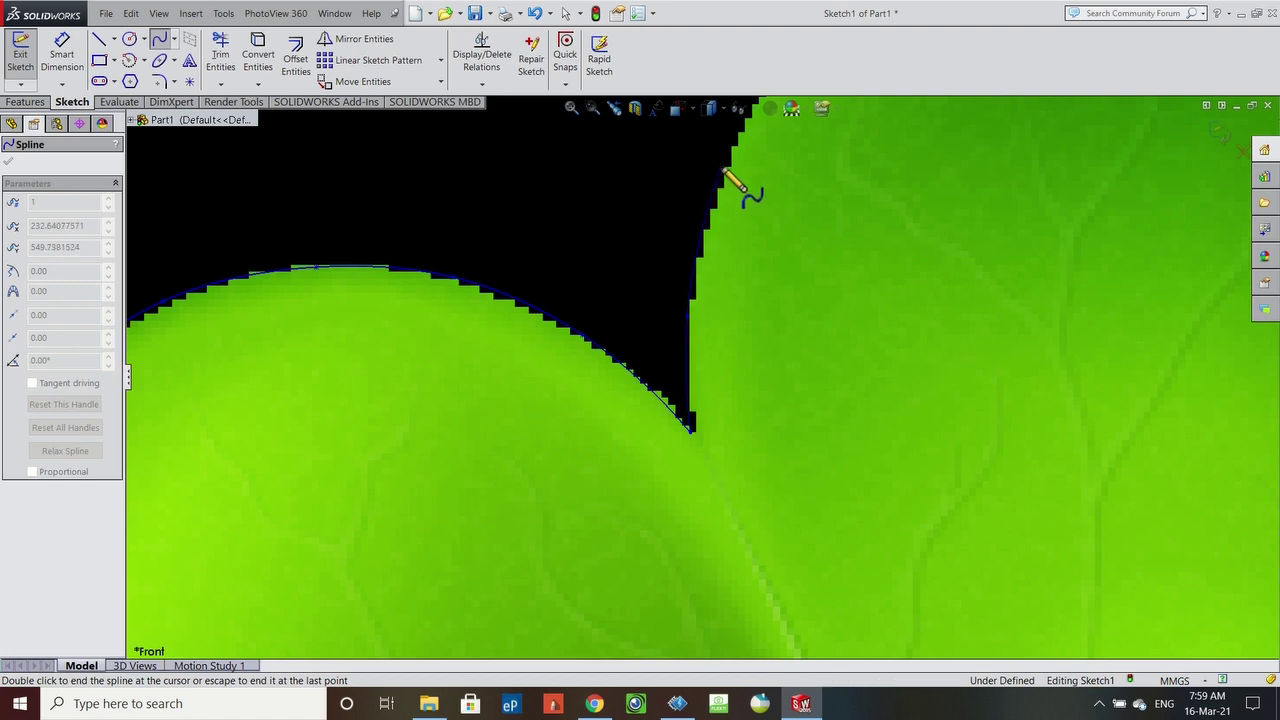
scroll(775, 140, up, 3)
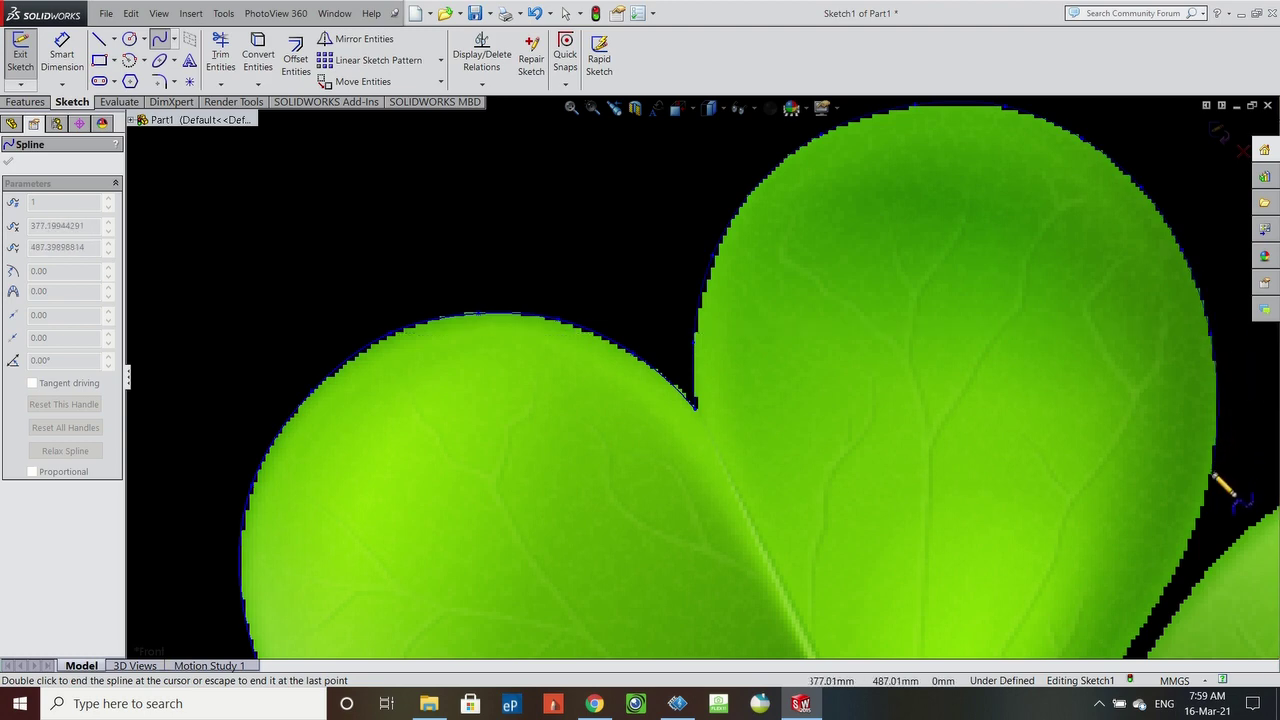
key(z)
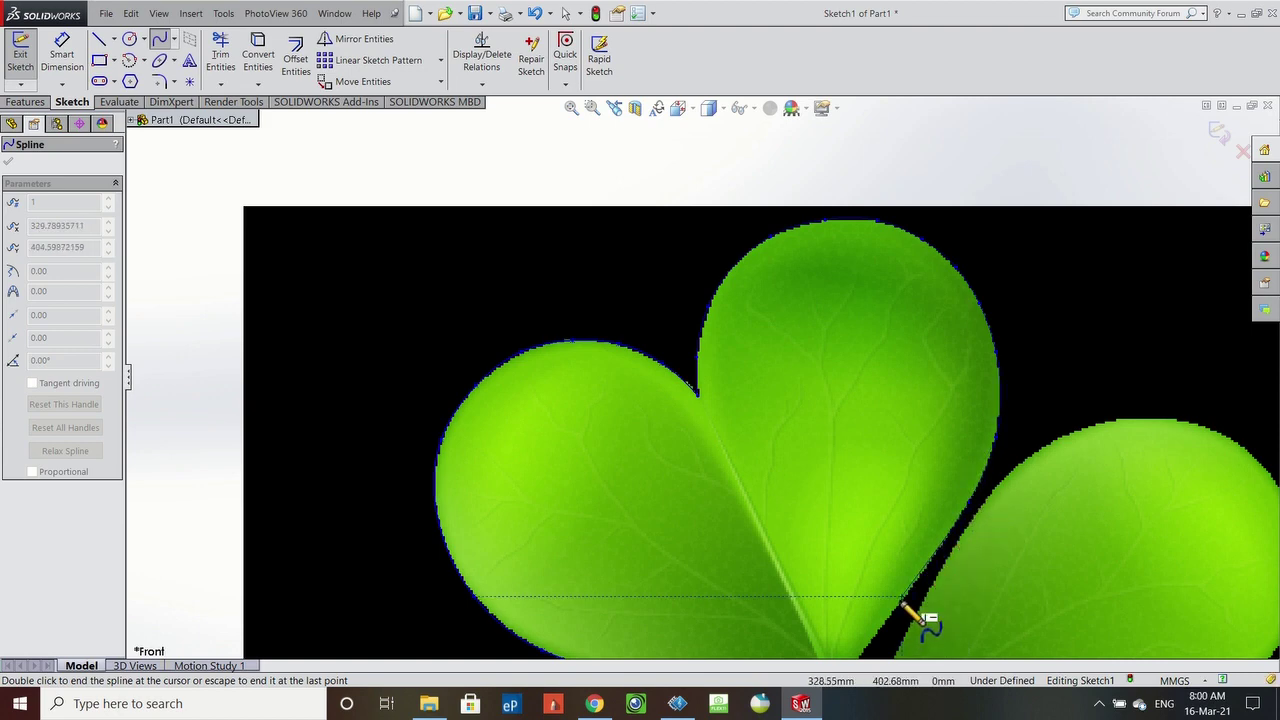
scroll(935, 595, up, 3)
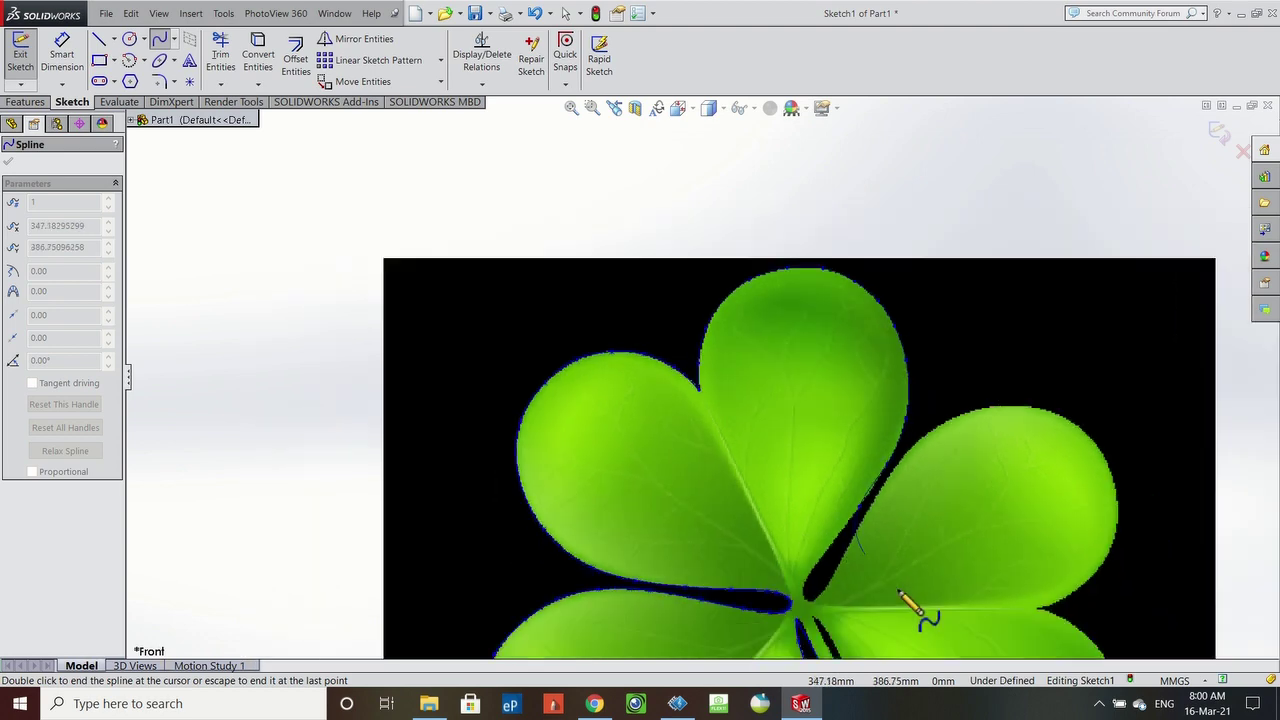
scroll(900, 600, down, 5)
scroll(801, 497, down, 2)
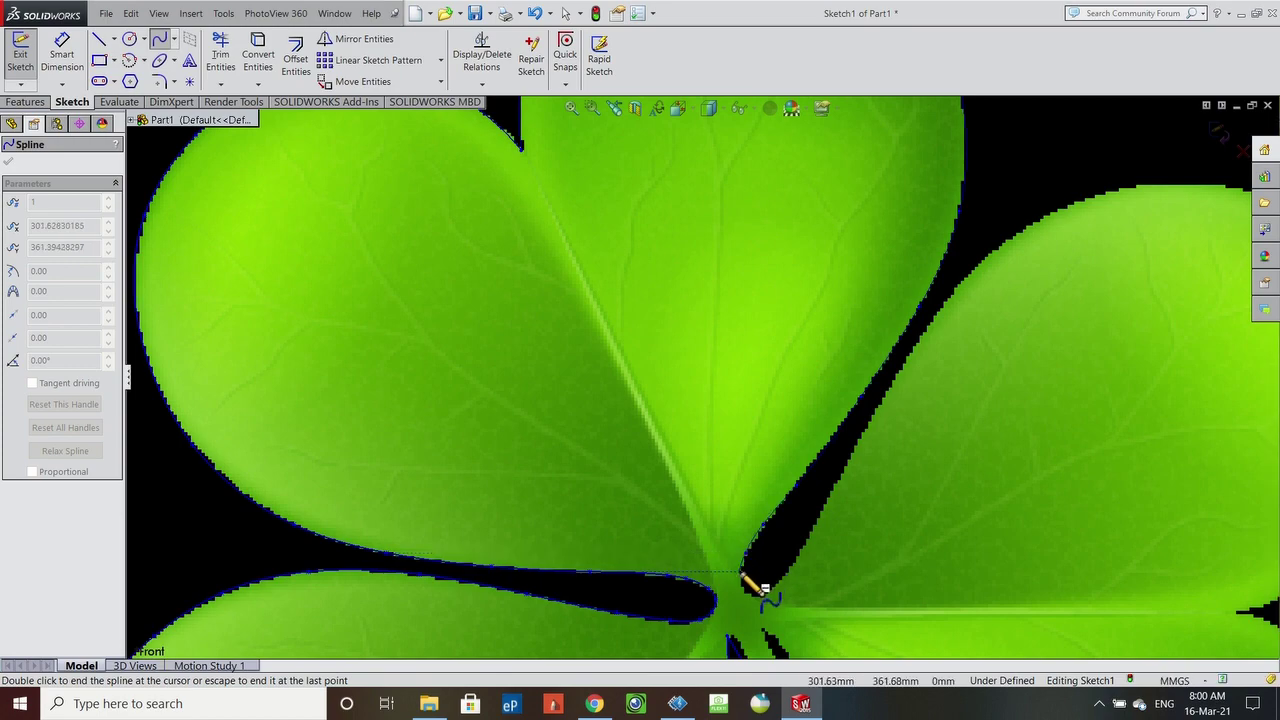
scroll(745, 578, up, 2)
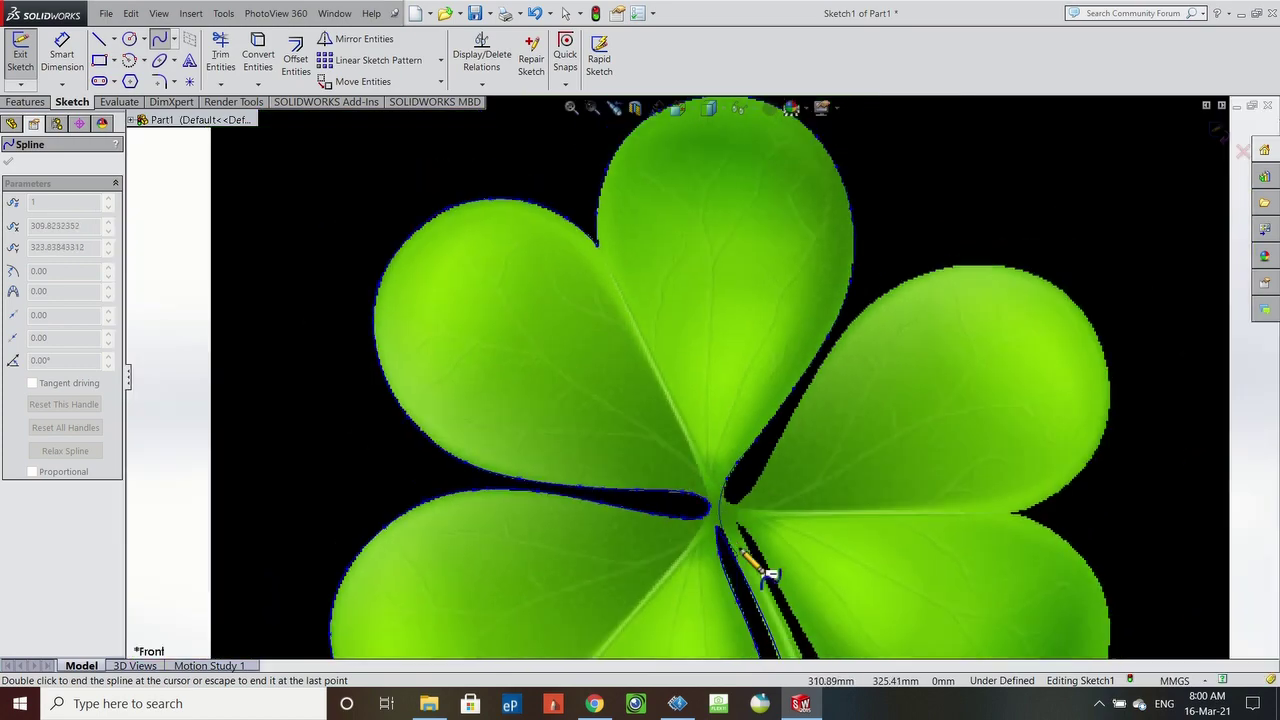
- Continue the spline around the rounded inner end of the gap and onto the upper-right leaf's lower-left edge
scroll(740, 570, down, 4)
scroll(731, 507, down, 5)
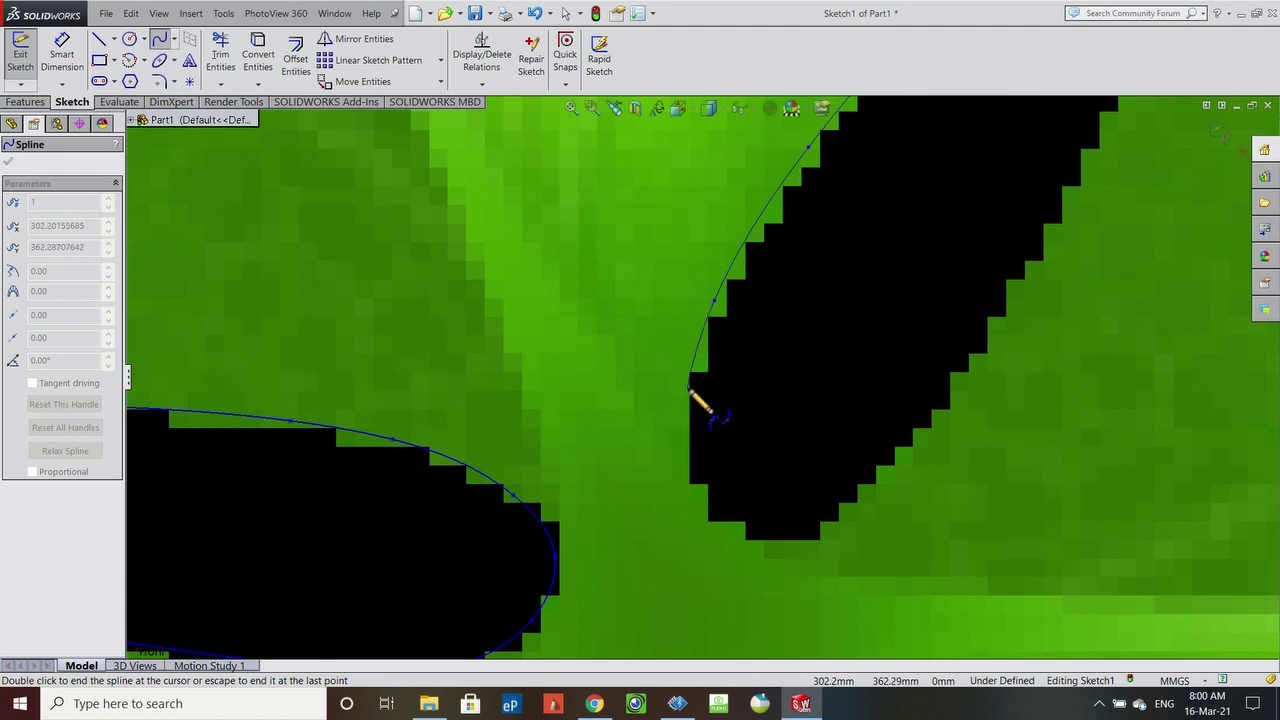
click(689, 387)
click(689, 449)
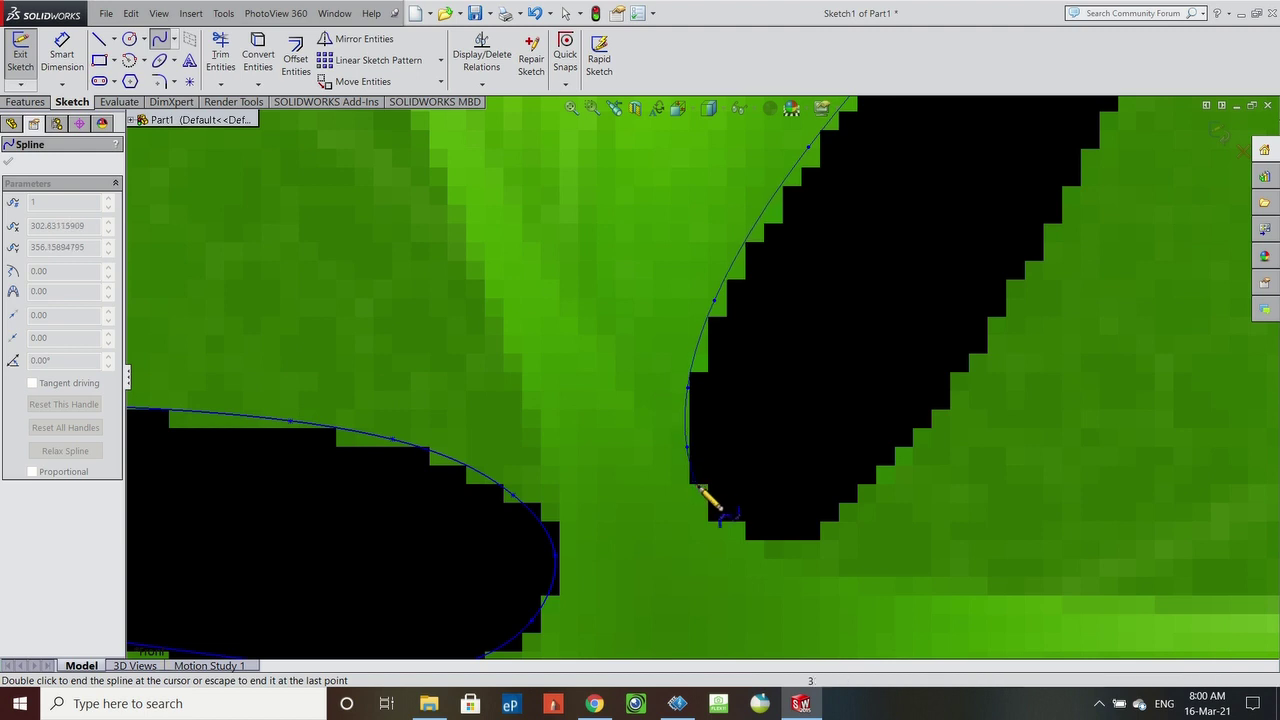
click(716, 510)
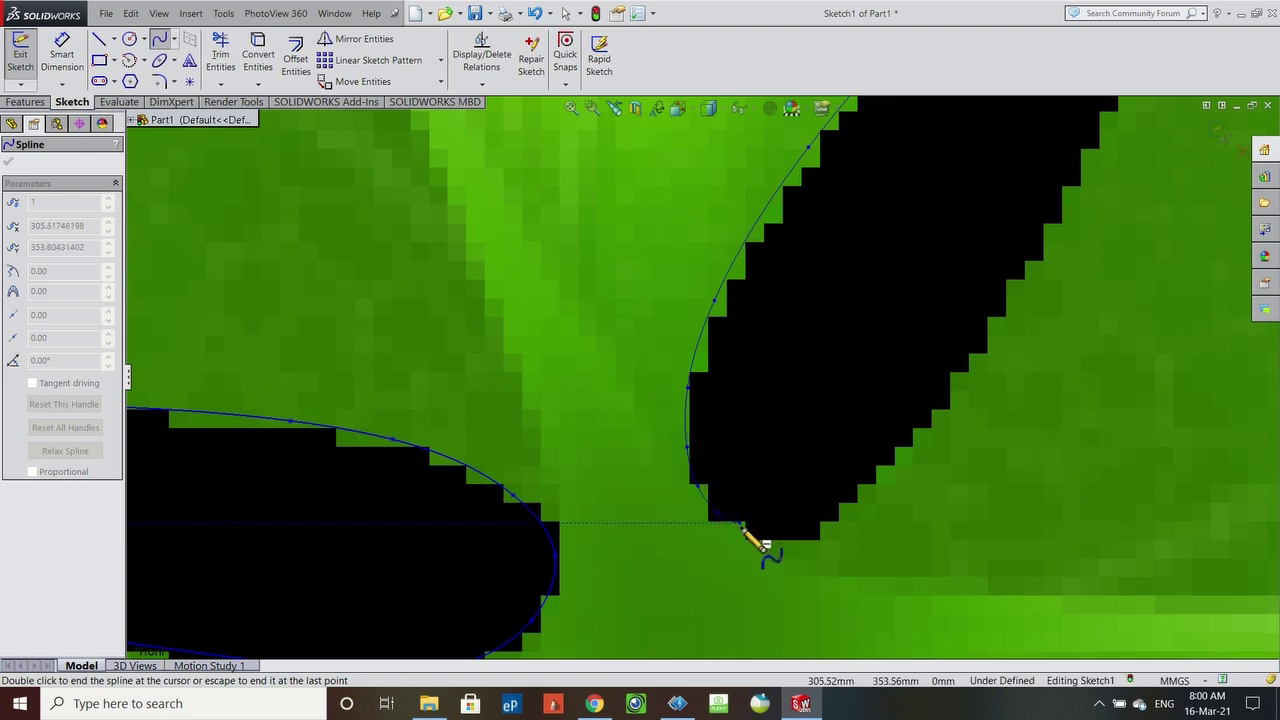
click(742, 524)
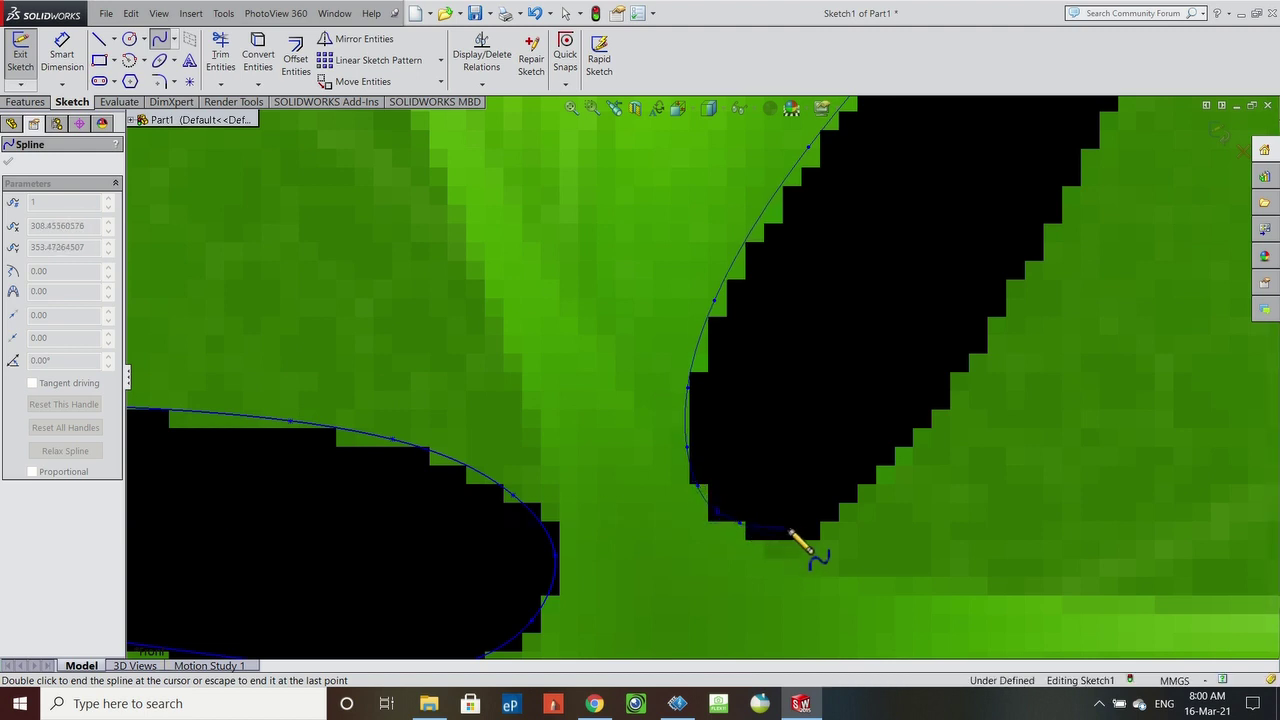
click(788, 528)
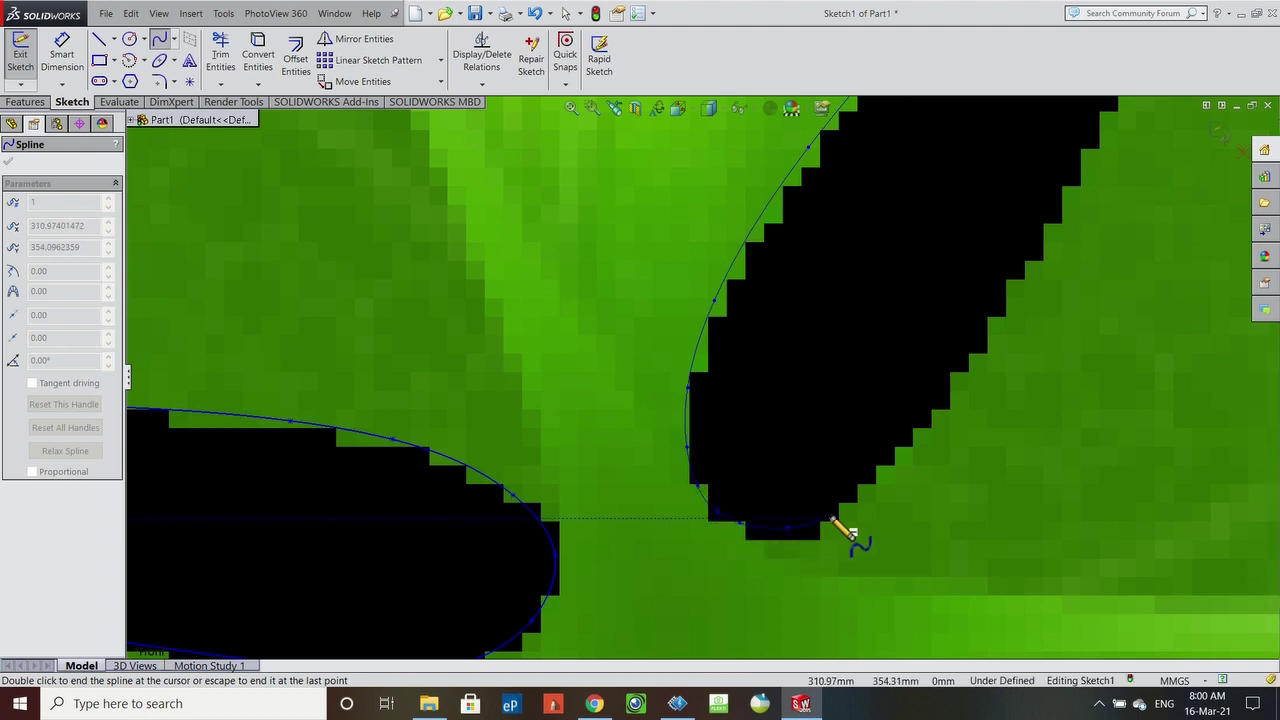
click(903, 443)
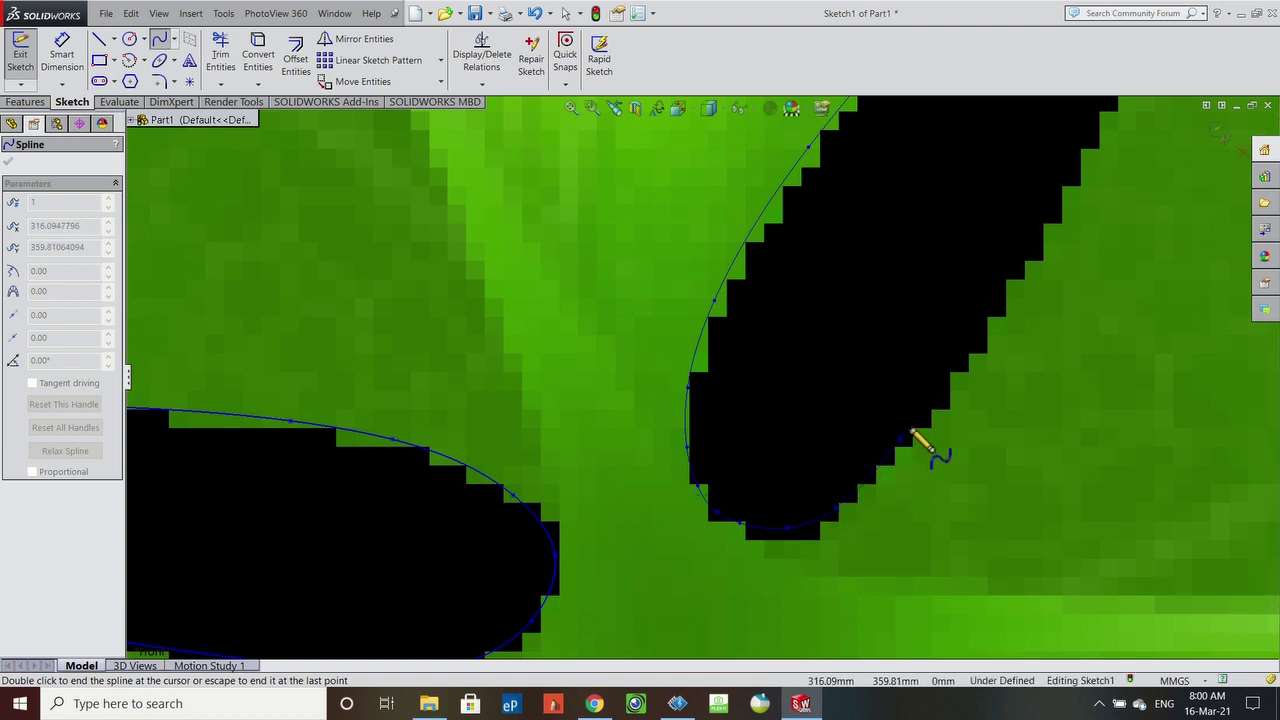
click(976, 346)
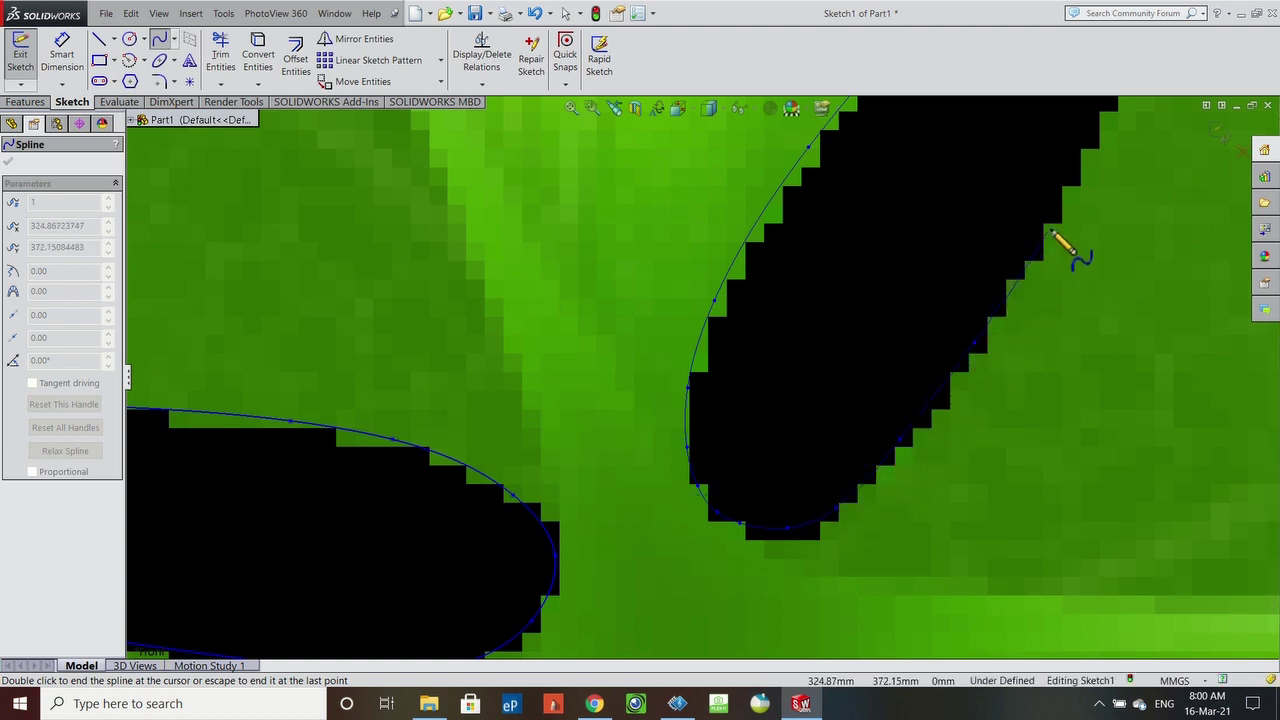
- Continue the spline around the upper-right leaf and end it at the notch above the lower-right leaf
scroll(1075, 194, up, 1)
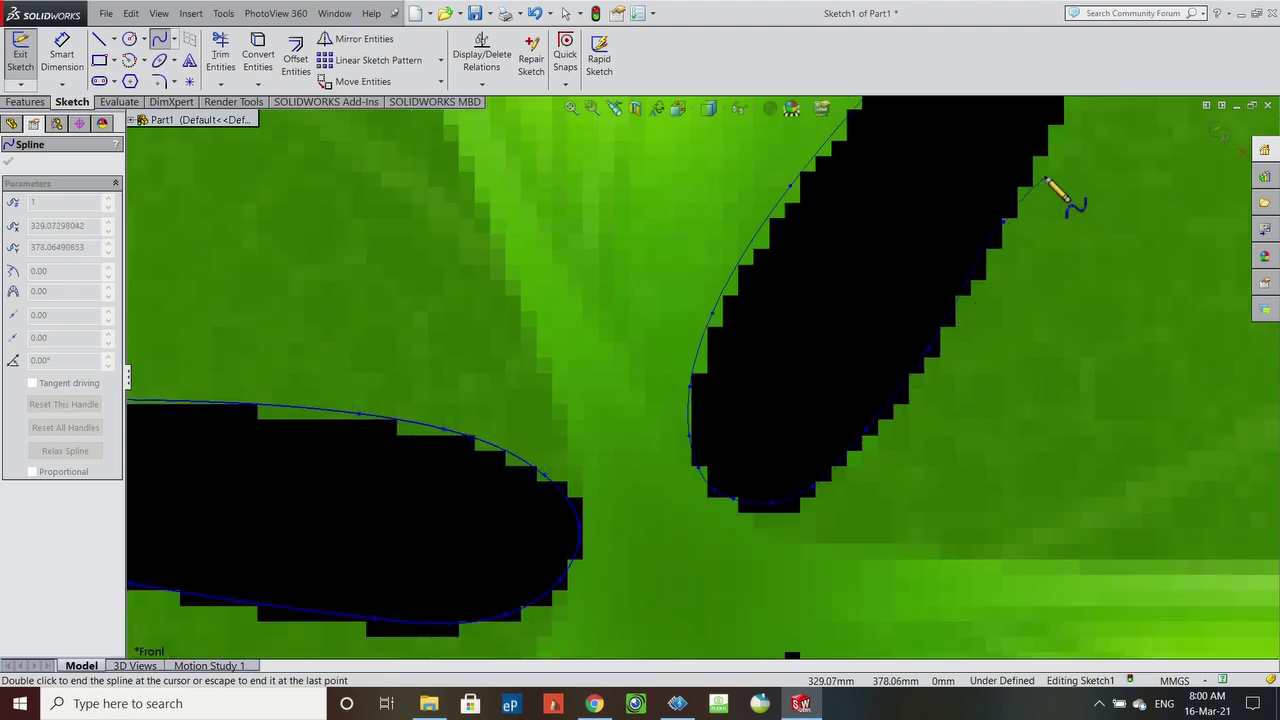
scroll(1057, 191, up, 2)
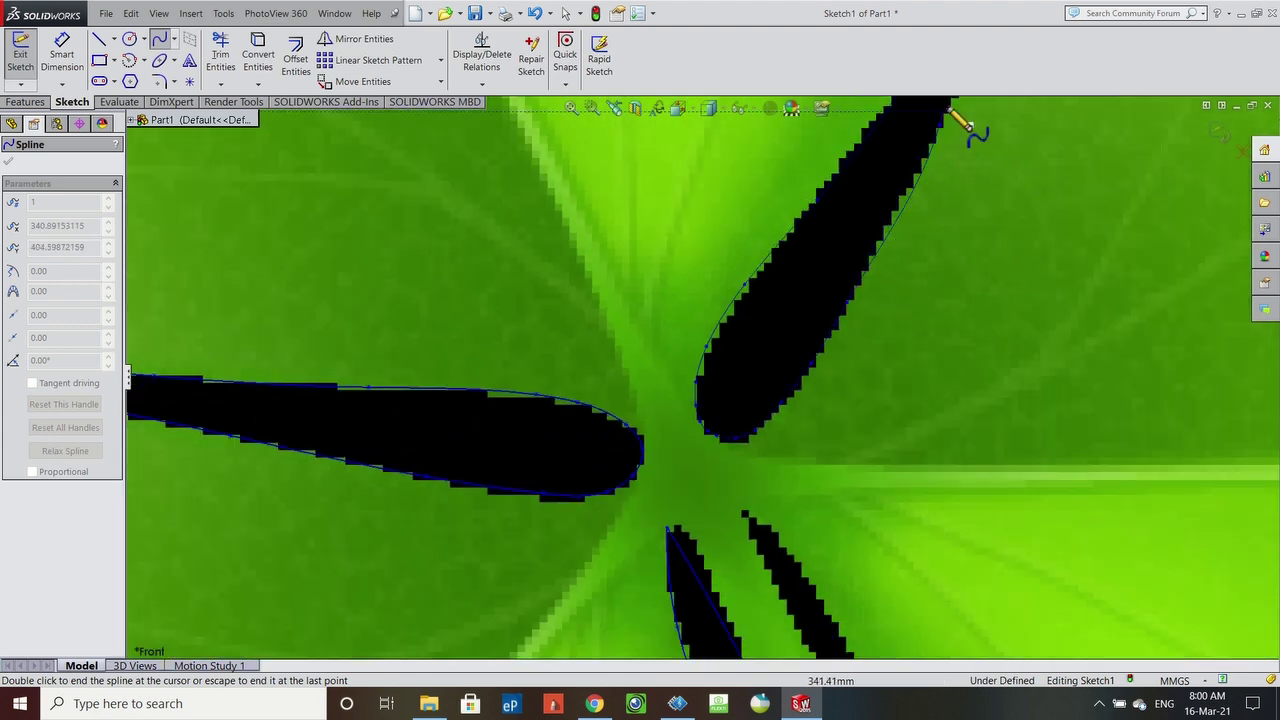
scroll(971, 120, up, 1)
scroll(966, 114, up, 3)
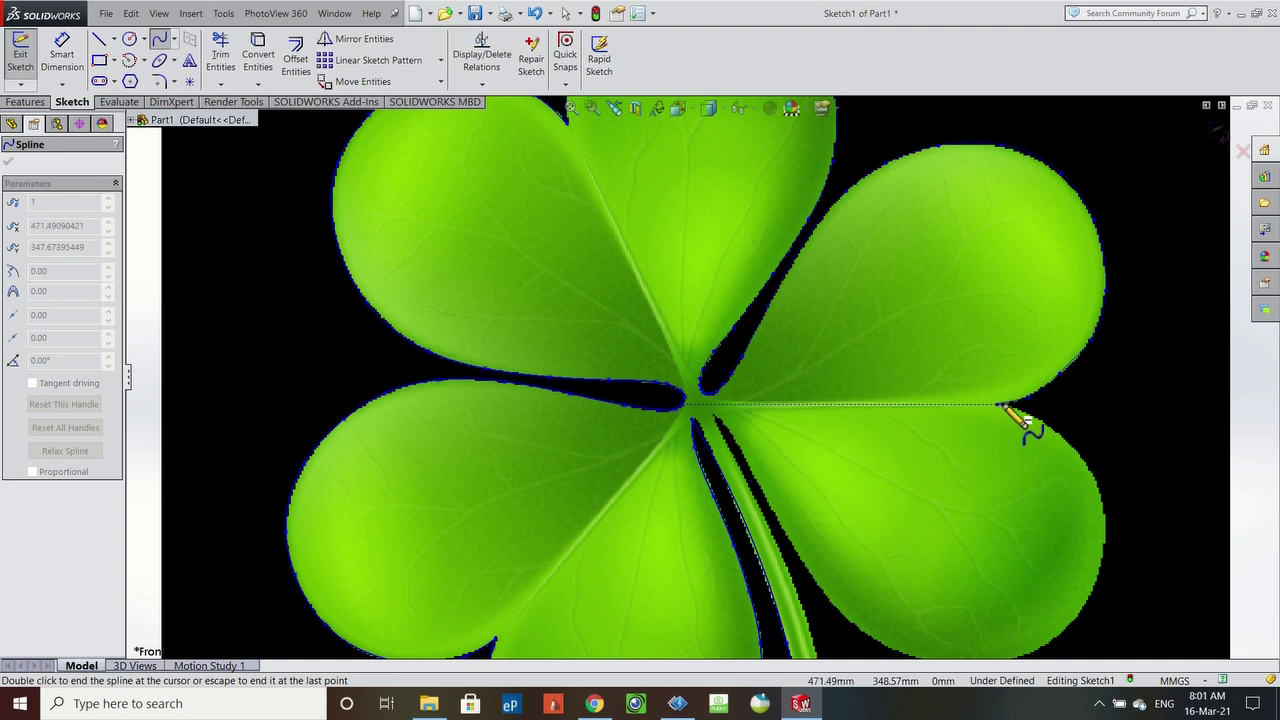
key(Escape)
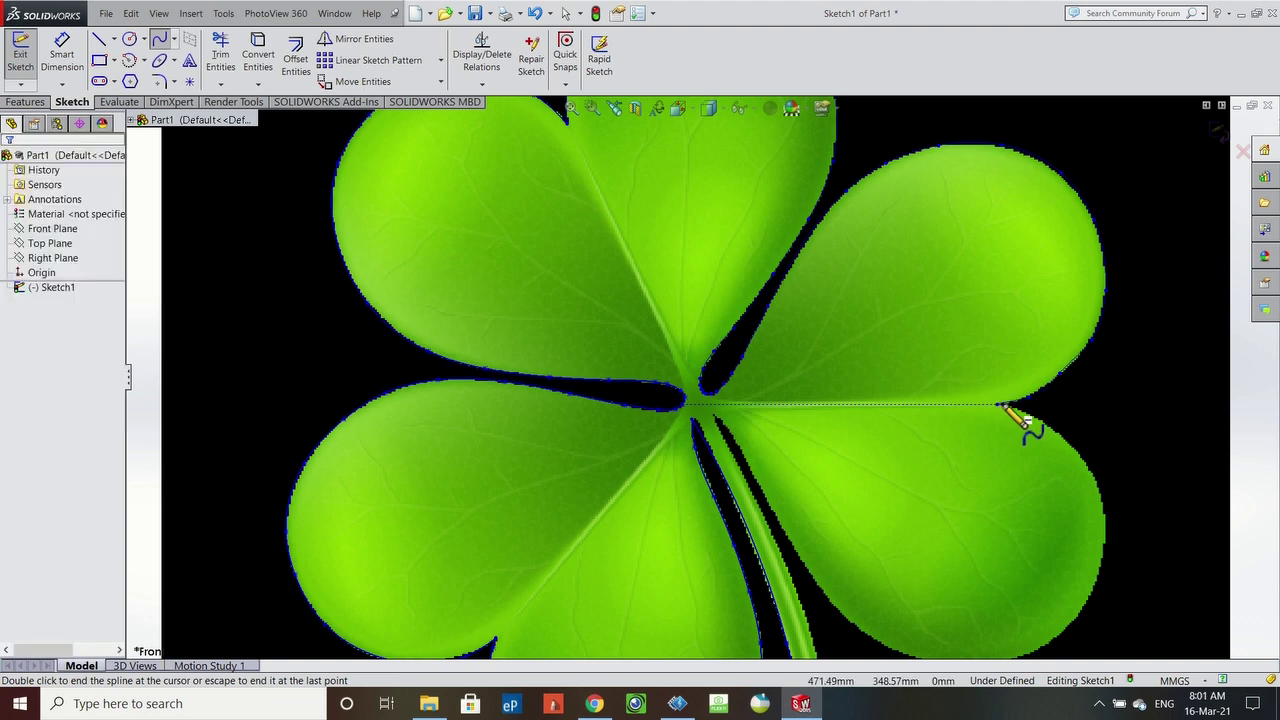
- Move the spline point on the upper-right leaf's lower-right edge so the curve follows the leaf outline
scroll(1077, 371, down, 5)
click(952, 388)
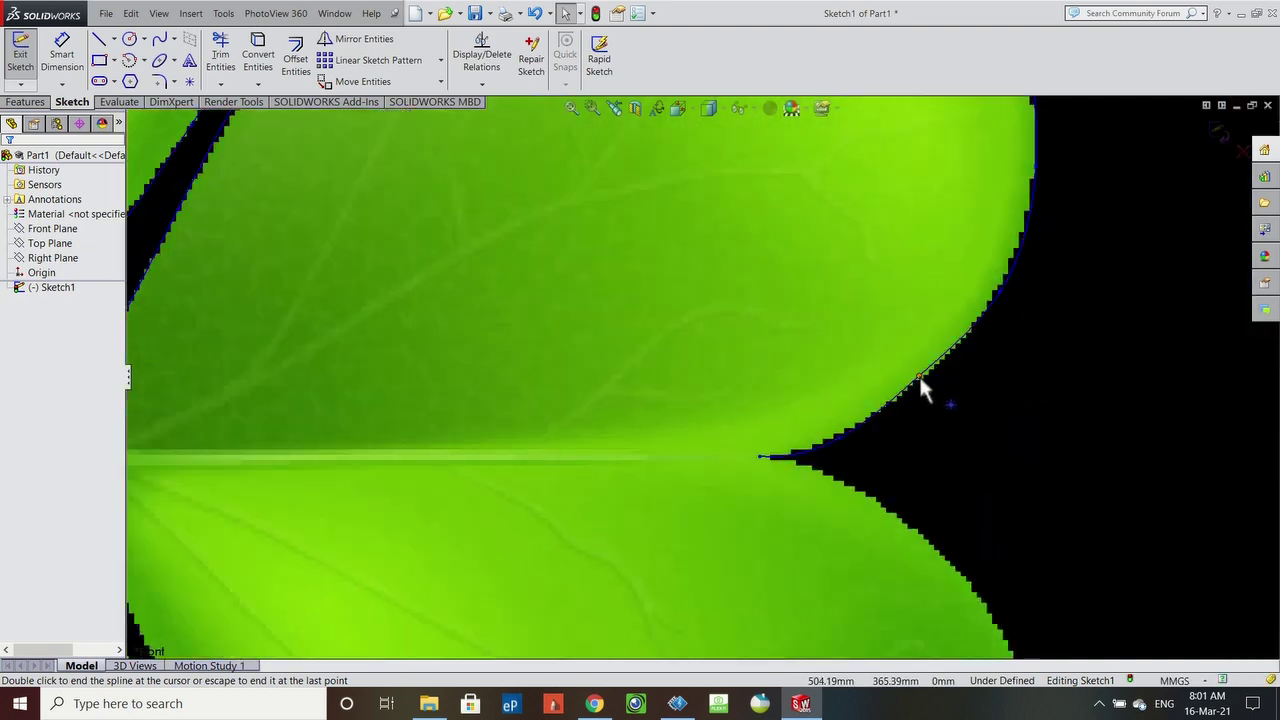
drag(919, 374, 937, 366)
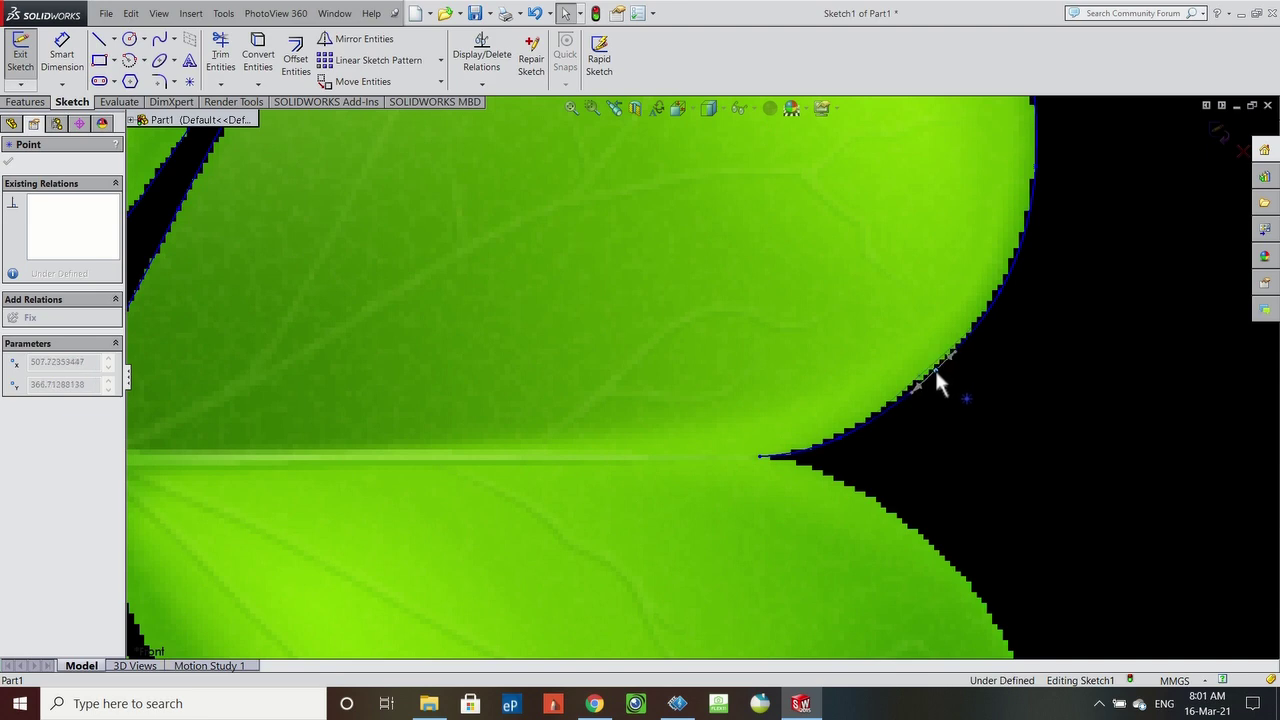
drag(935, 370, 936, 373)
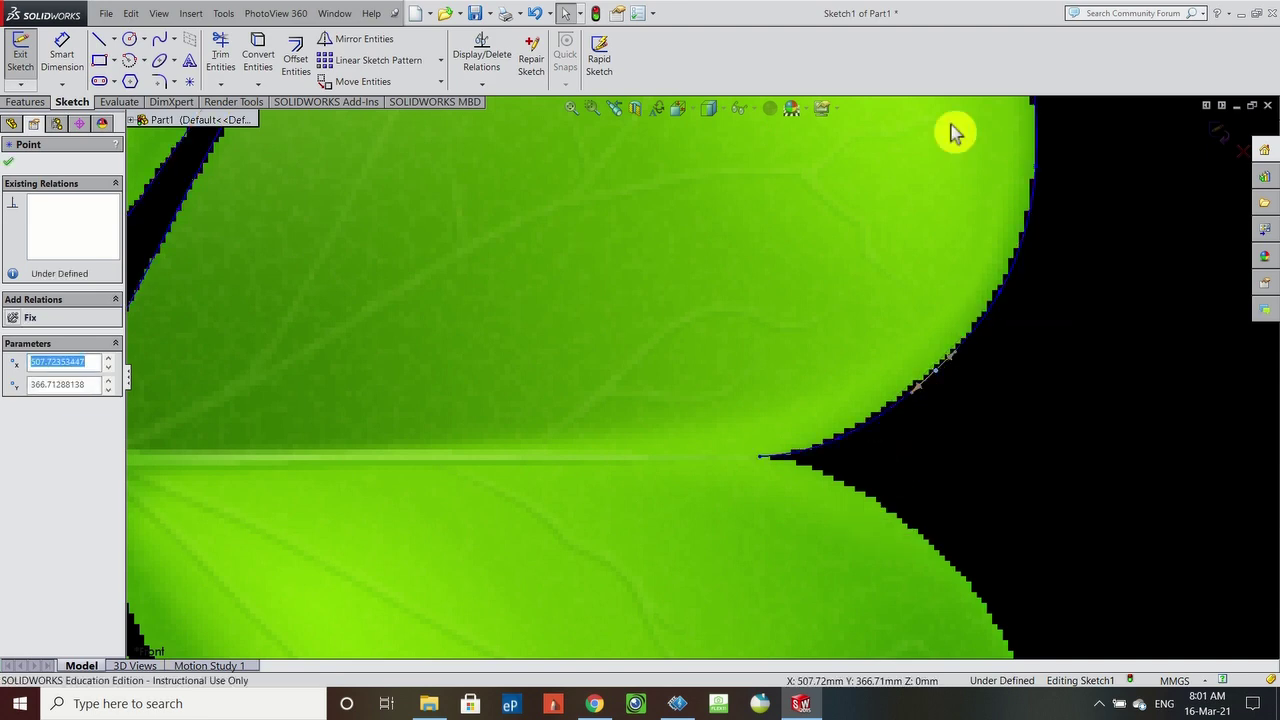
- Start a spline at the notch between the right-hand leaves and trace around the lower-right leaf to its edge beside the stem
click(160, 40)
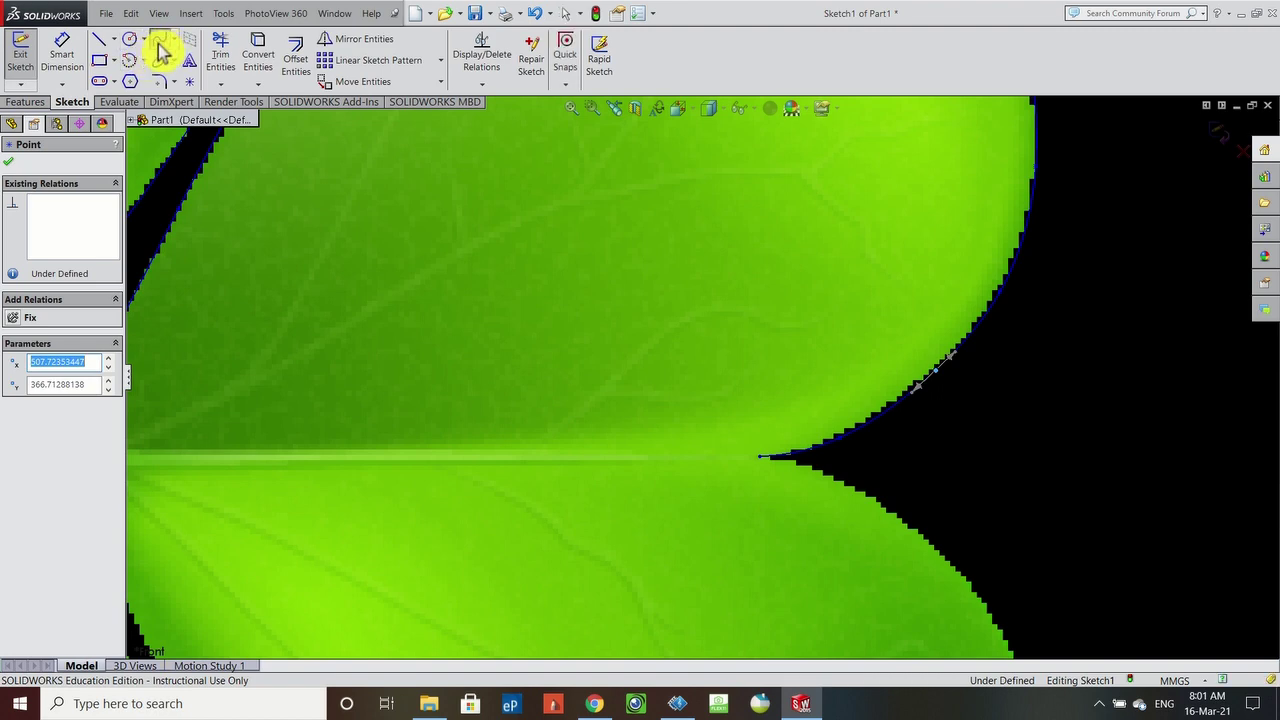
click(760, 458)
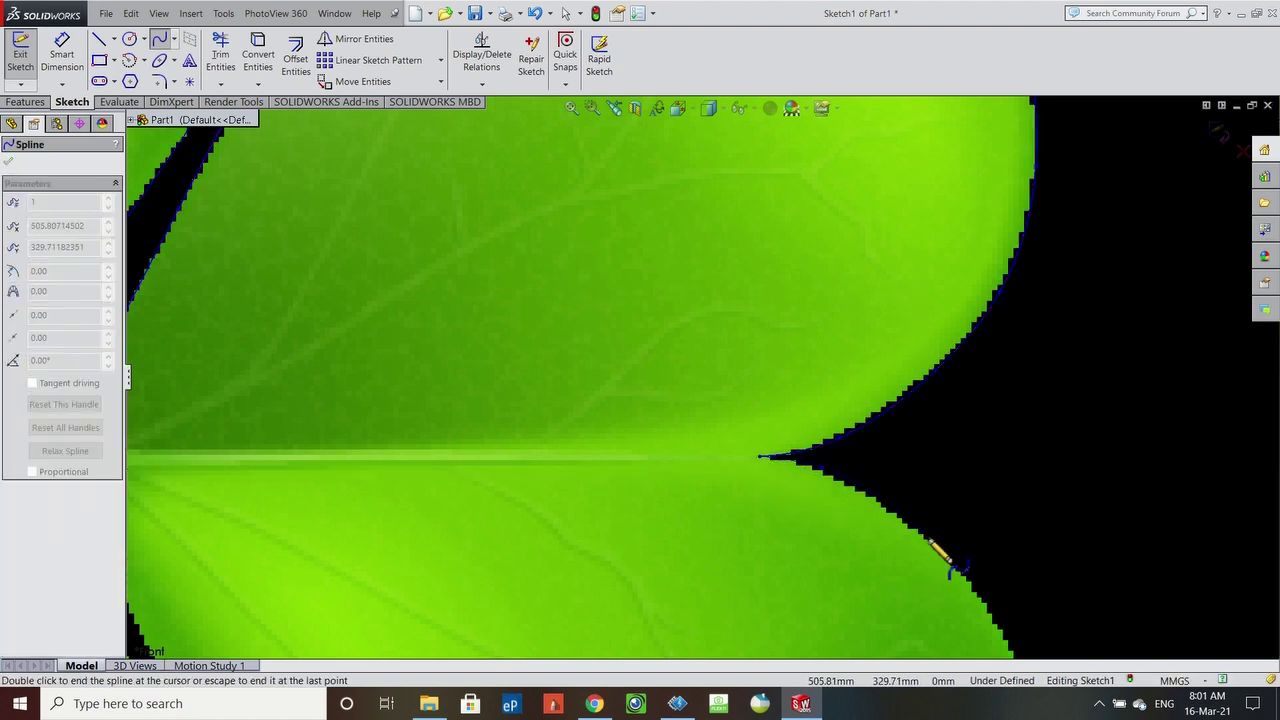
scroll(970, 578, up, 4)
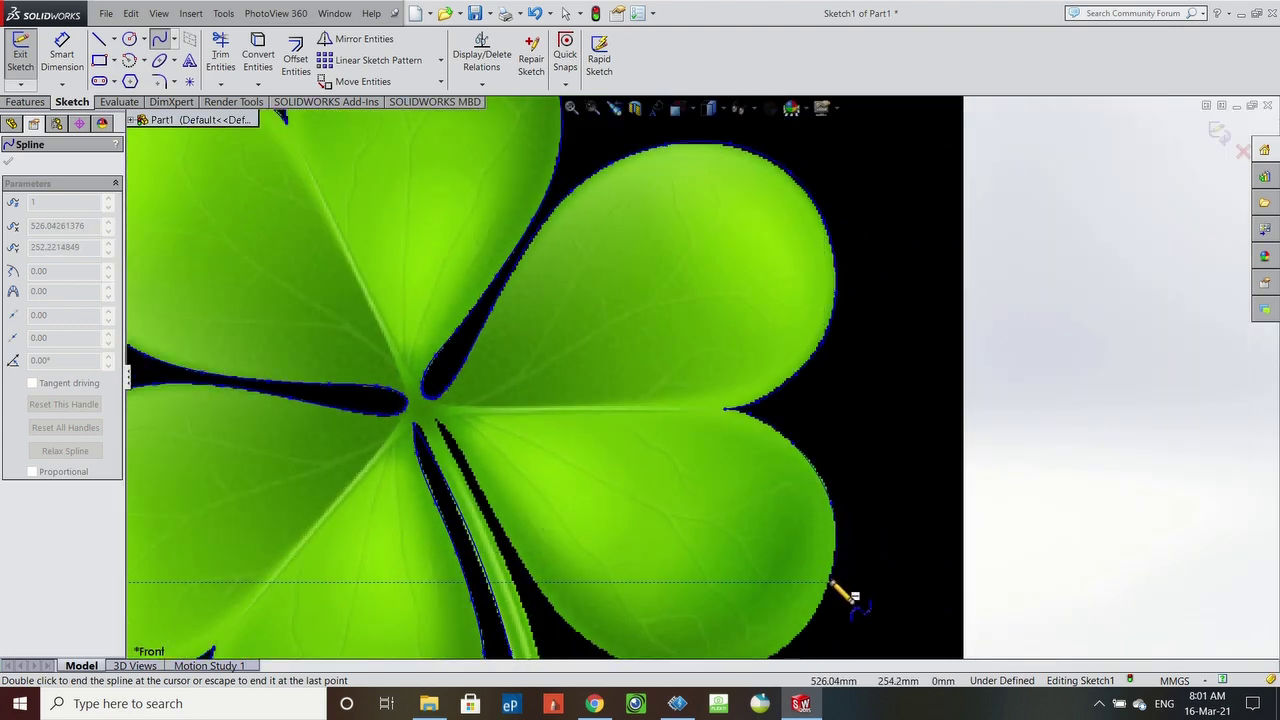
scroll(800, 620, up, 3)
scroll(740, 565, down, 5)
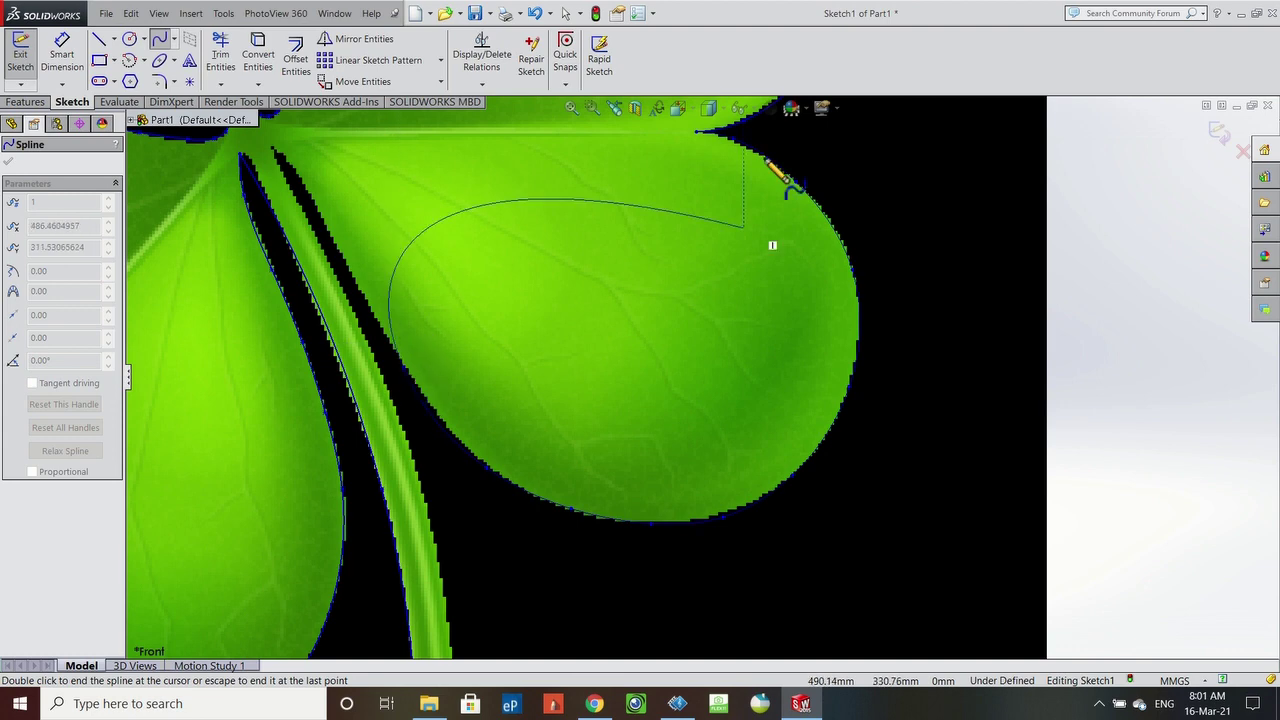
key(Escape)
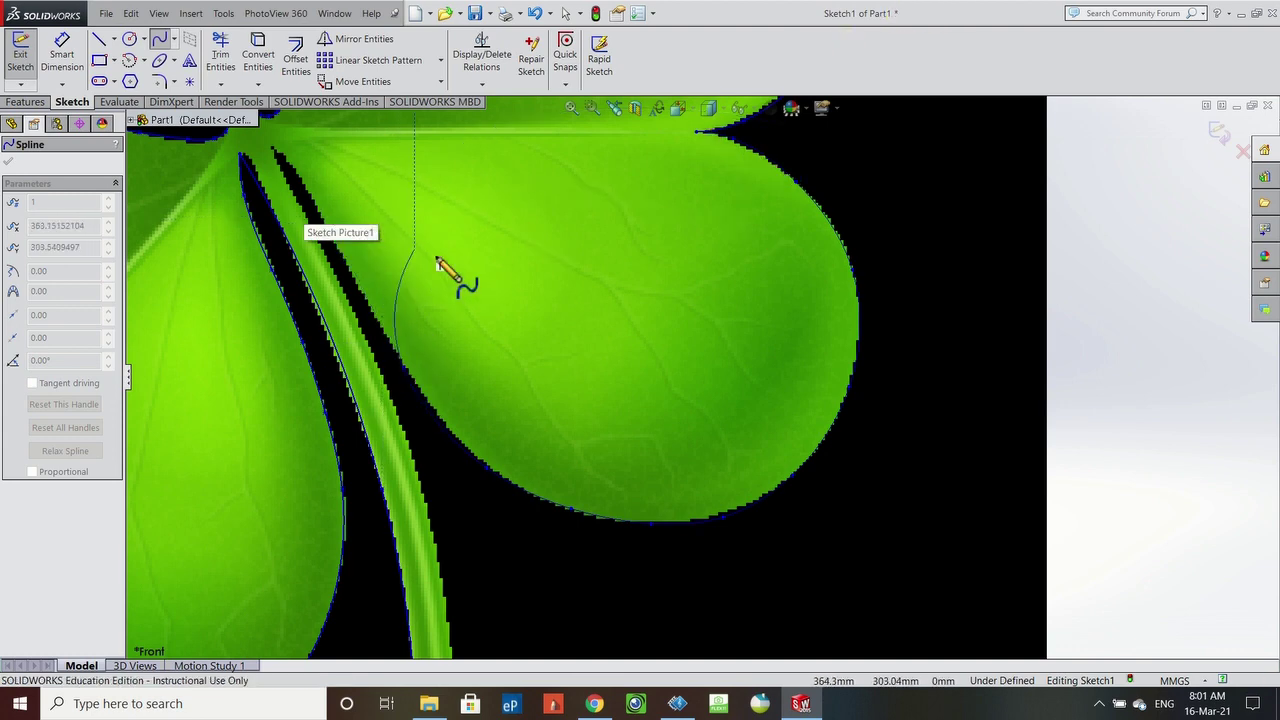
- Continue the spline up the lower-right leaf's inner edge and around the narrow tip of the gap beside the stem
scroll(445, 275, up, 2)
scroll(493, 240, down, 3)
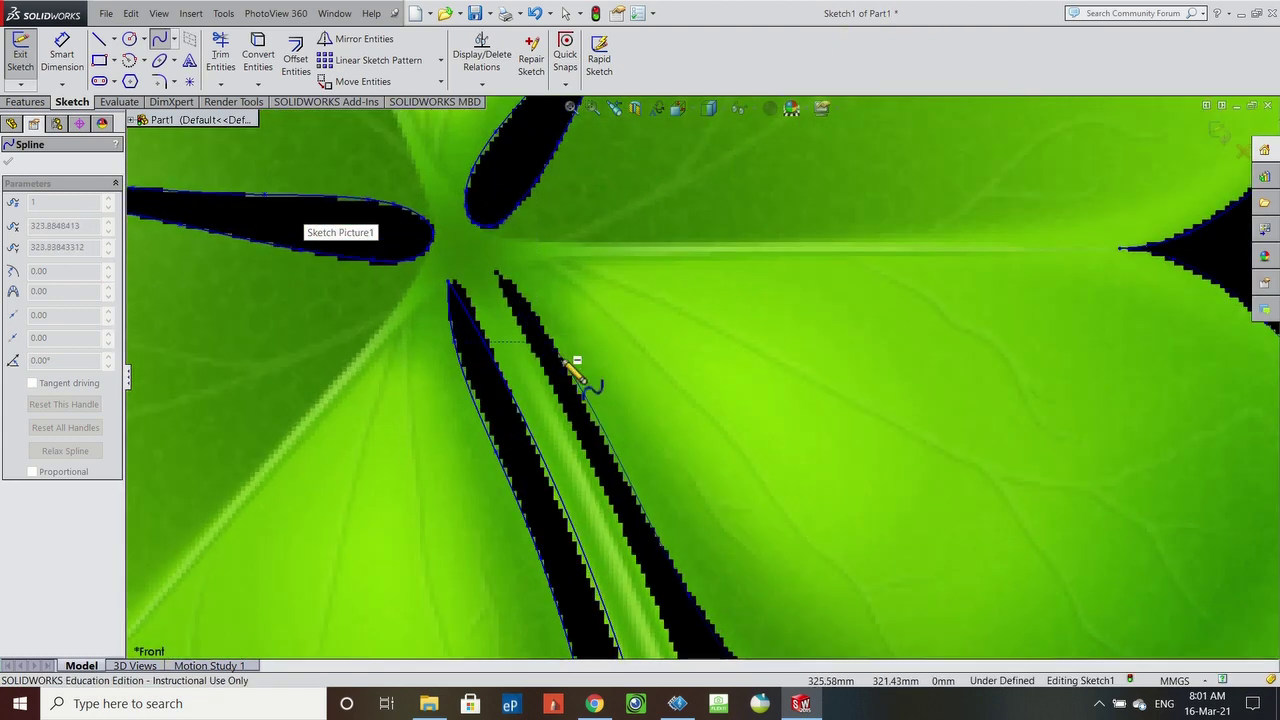
click(617, 464)
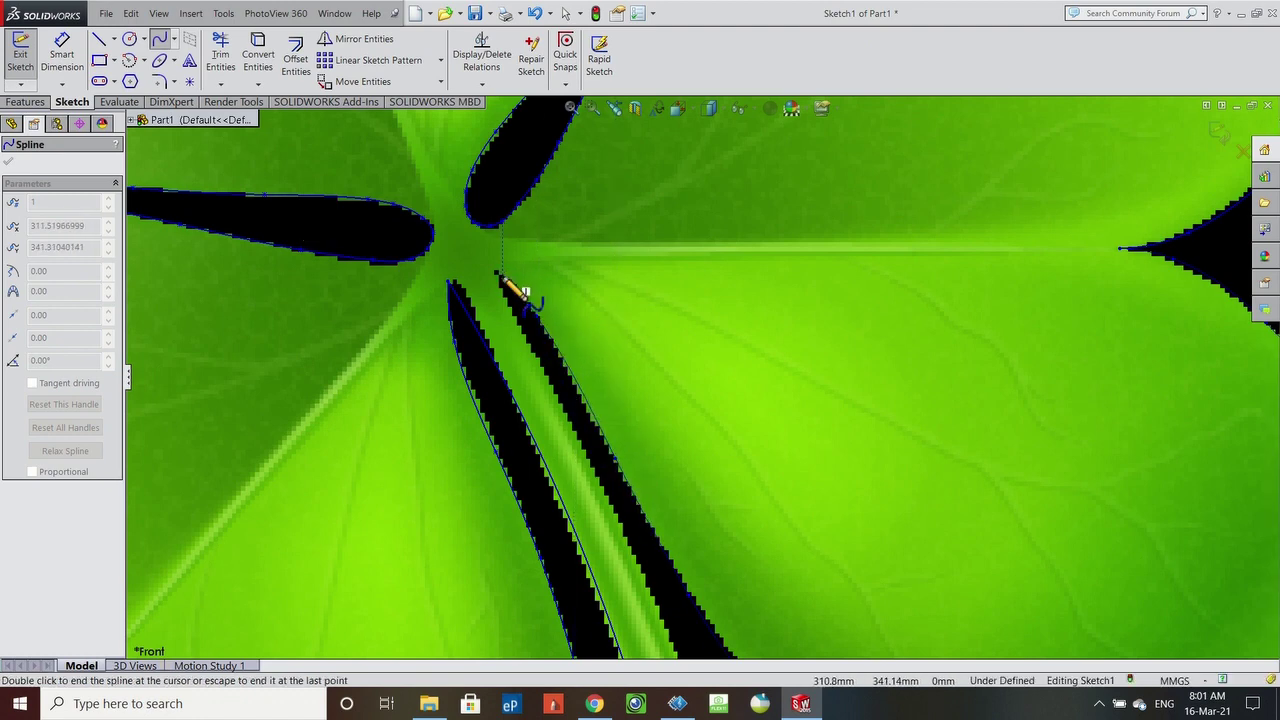
scroll(505, 278, down, 2)
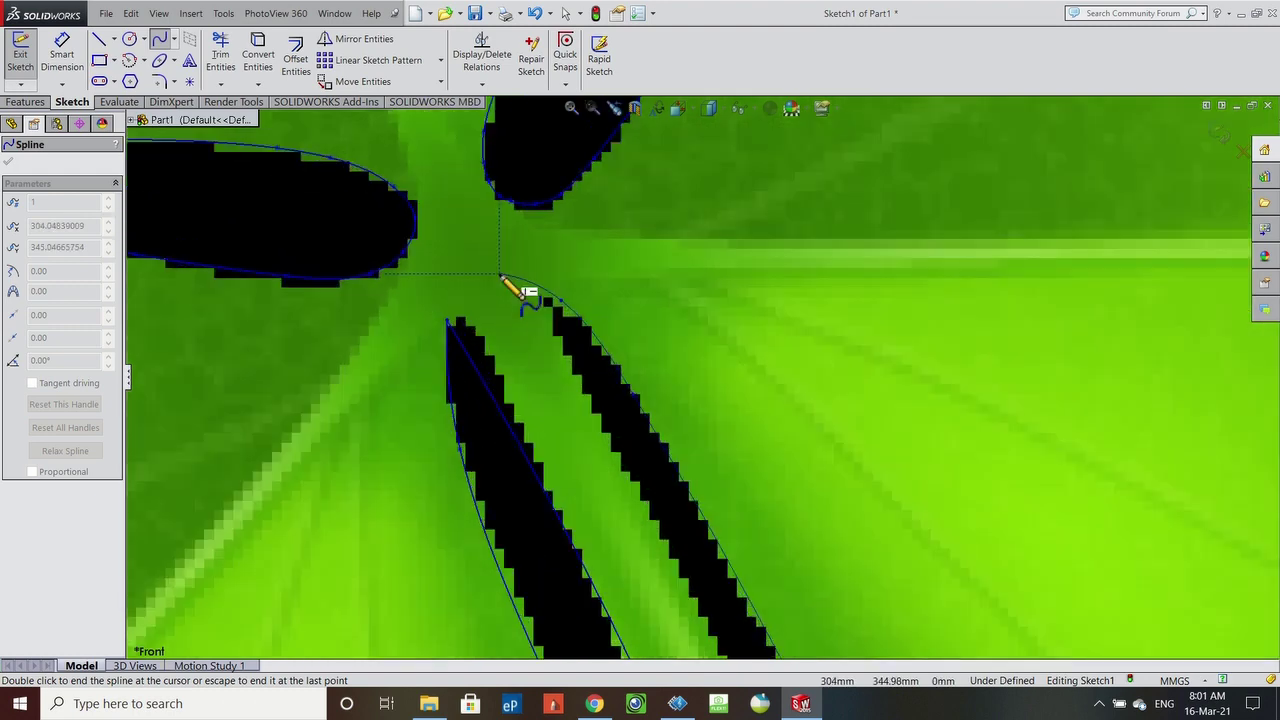
scroll(560, 308, down, 3)
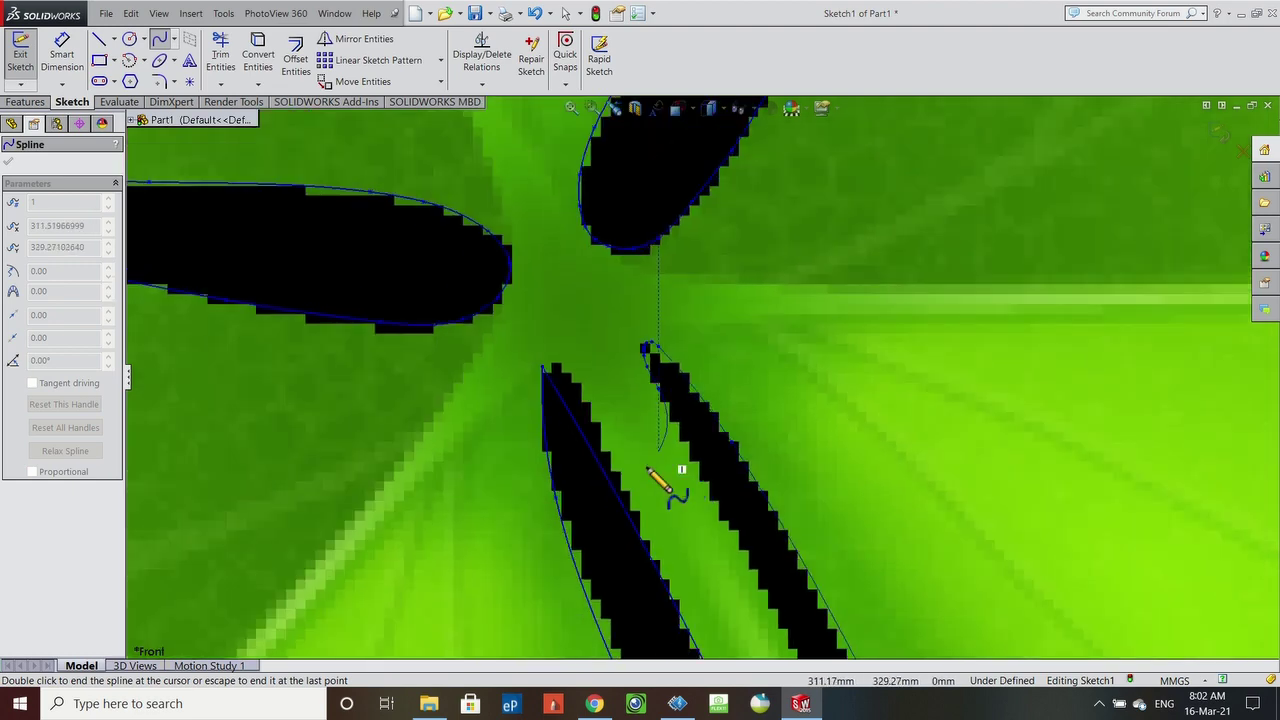
- Continue the spline down the stem's outer right edge and end it at the lower right corner of the stem
scroll(660, 465, up, 5)
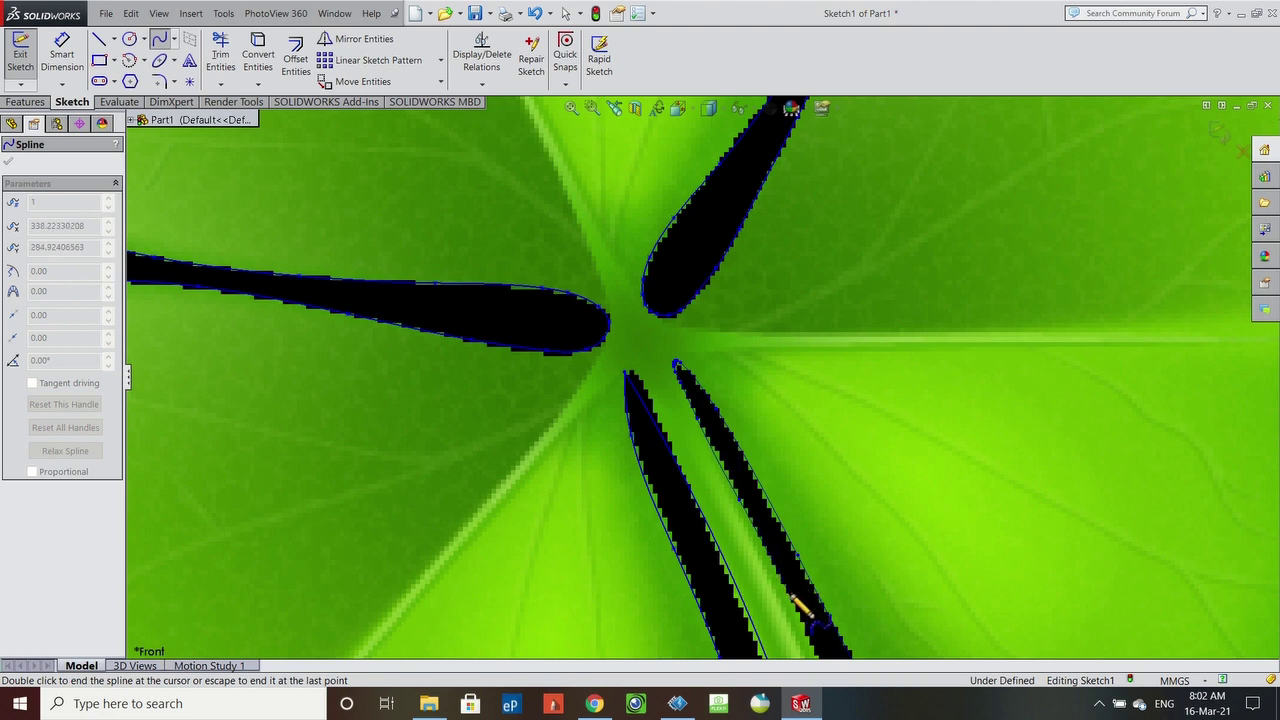
scroll(800, 605, up, 3)
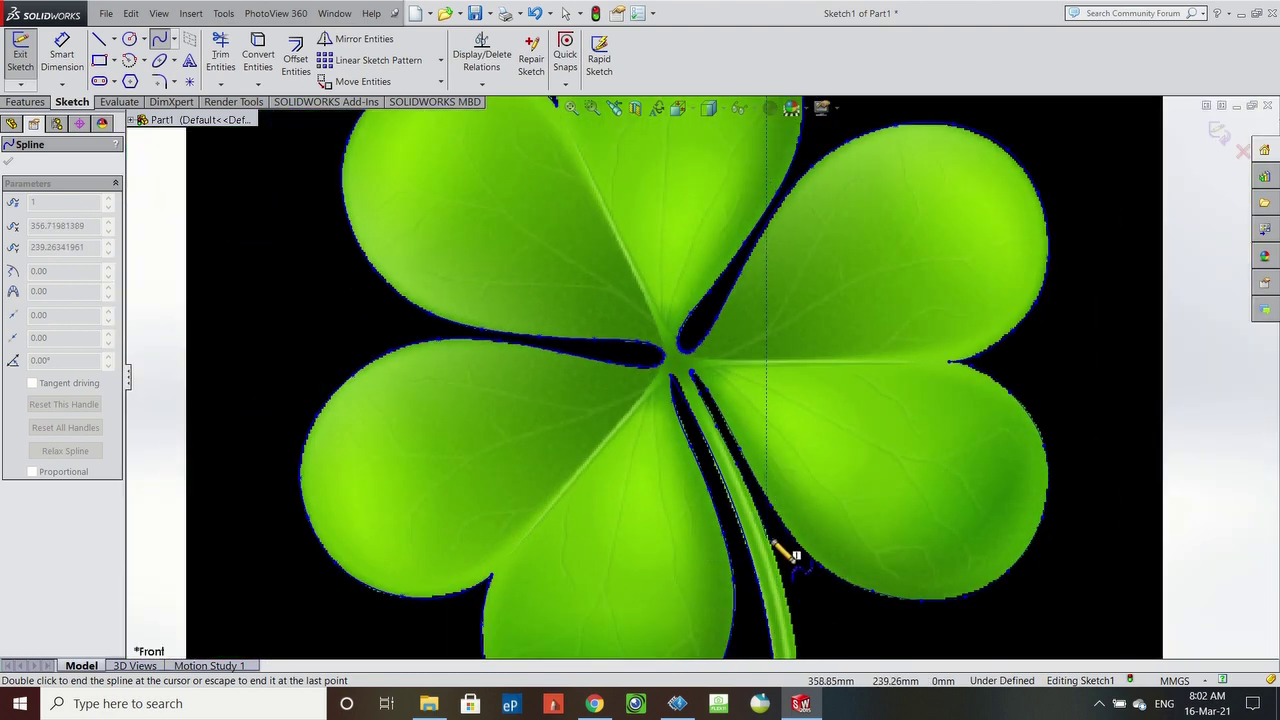
scroll(790, 562, down, 3)
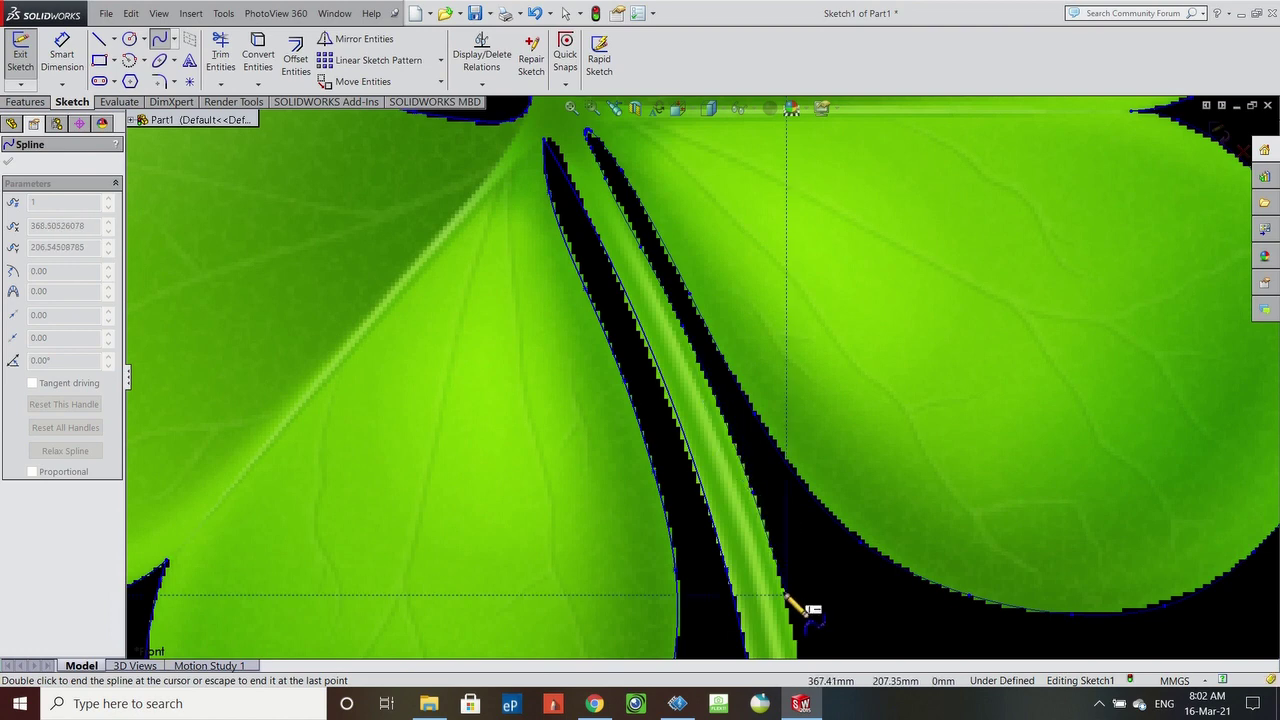
scroll(812, 652, up, 3)
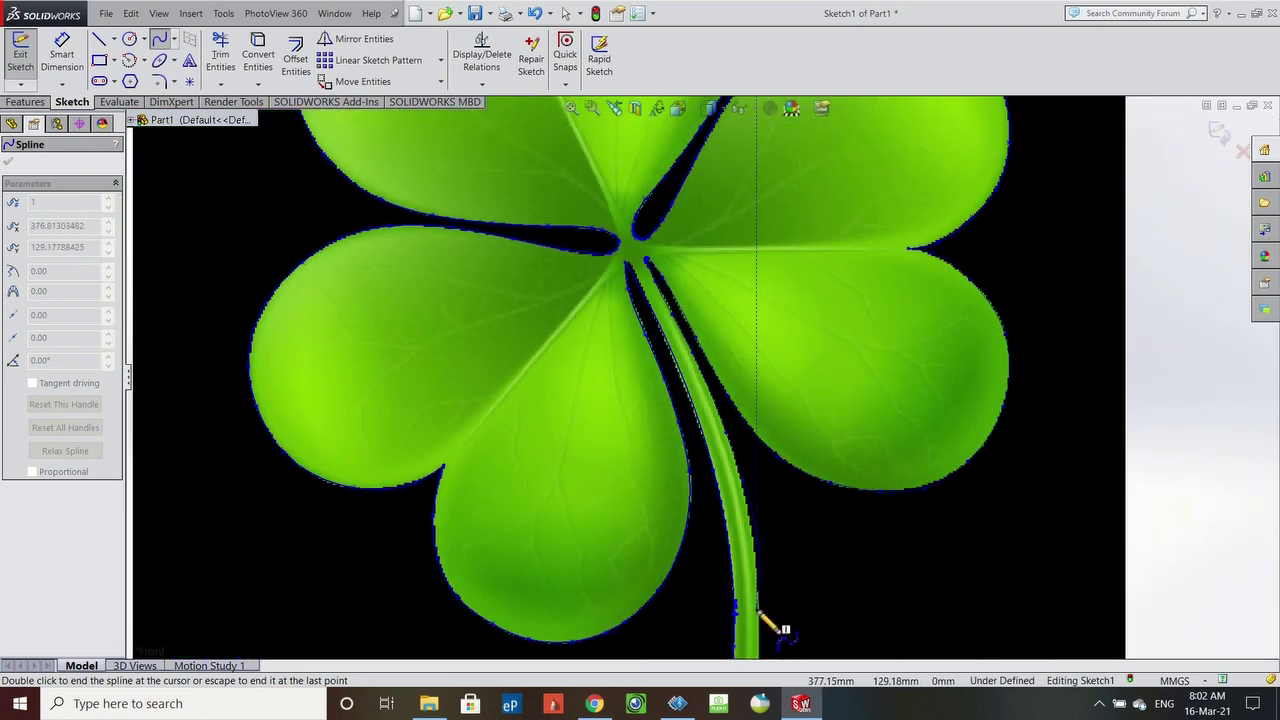
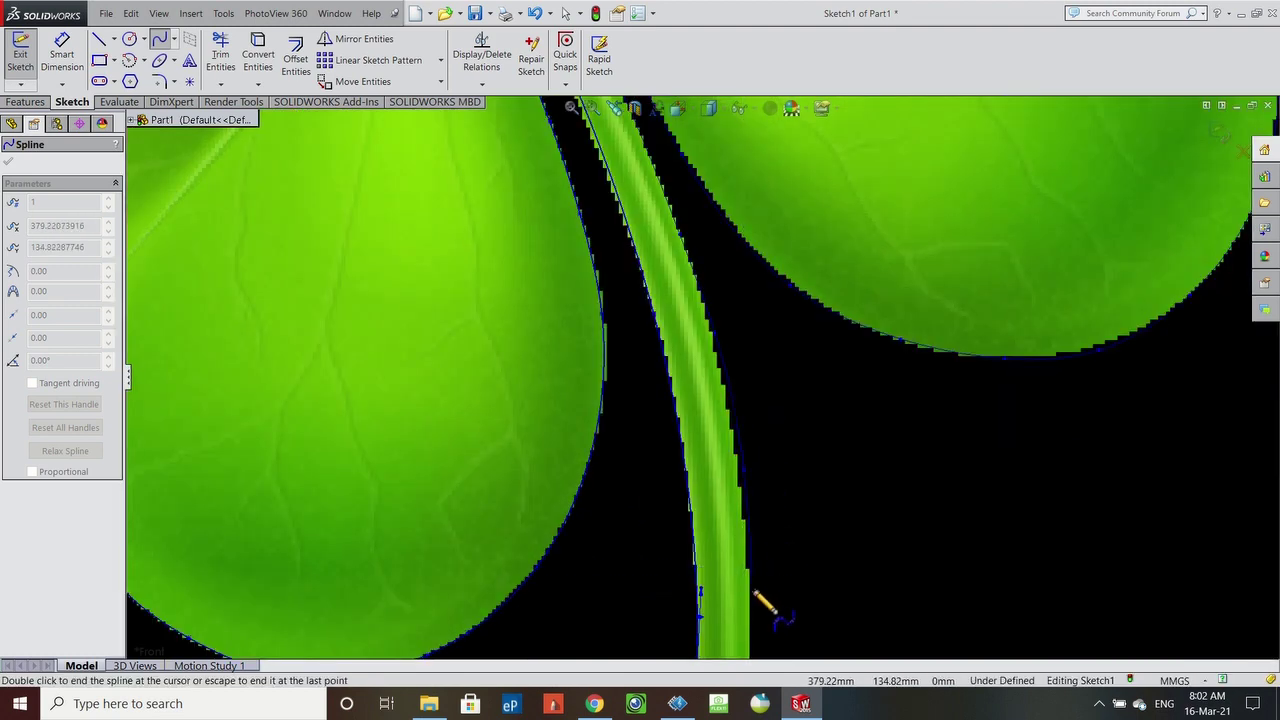
scroll(754, 632, up, 3)
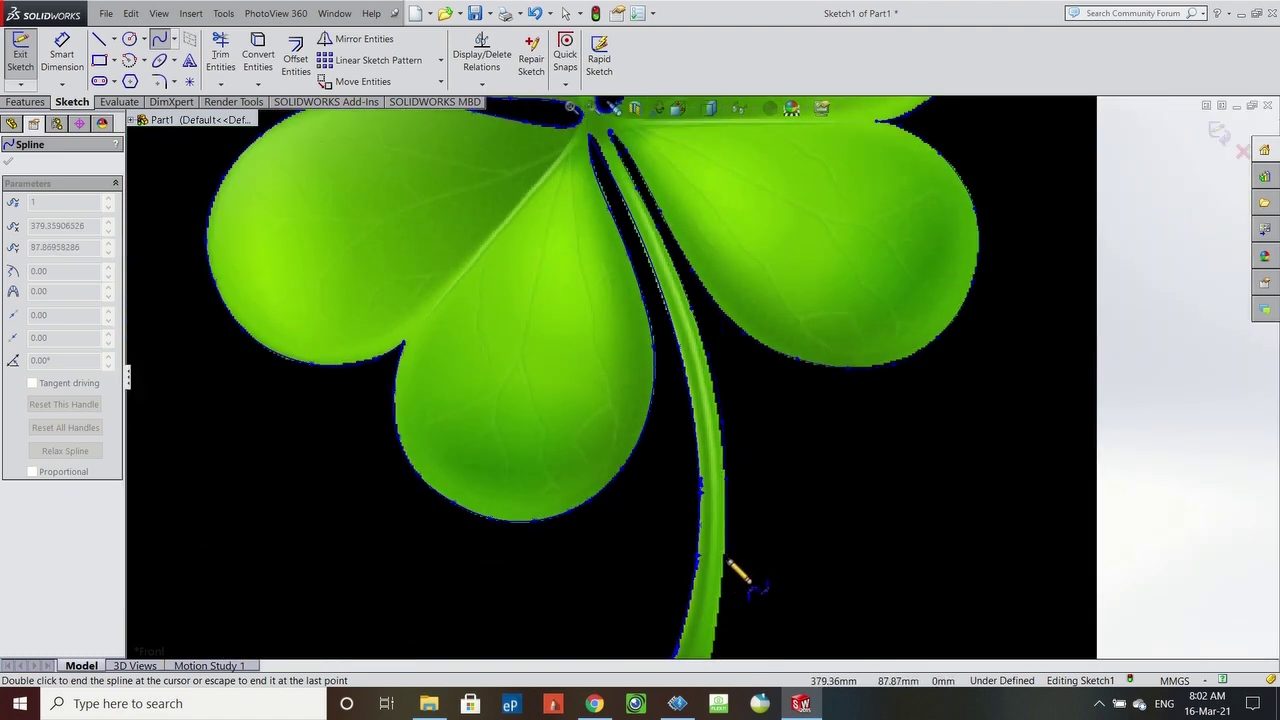
scroll(734, 610, up, 2)
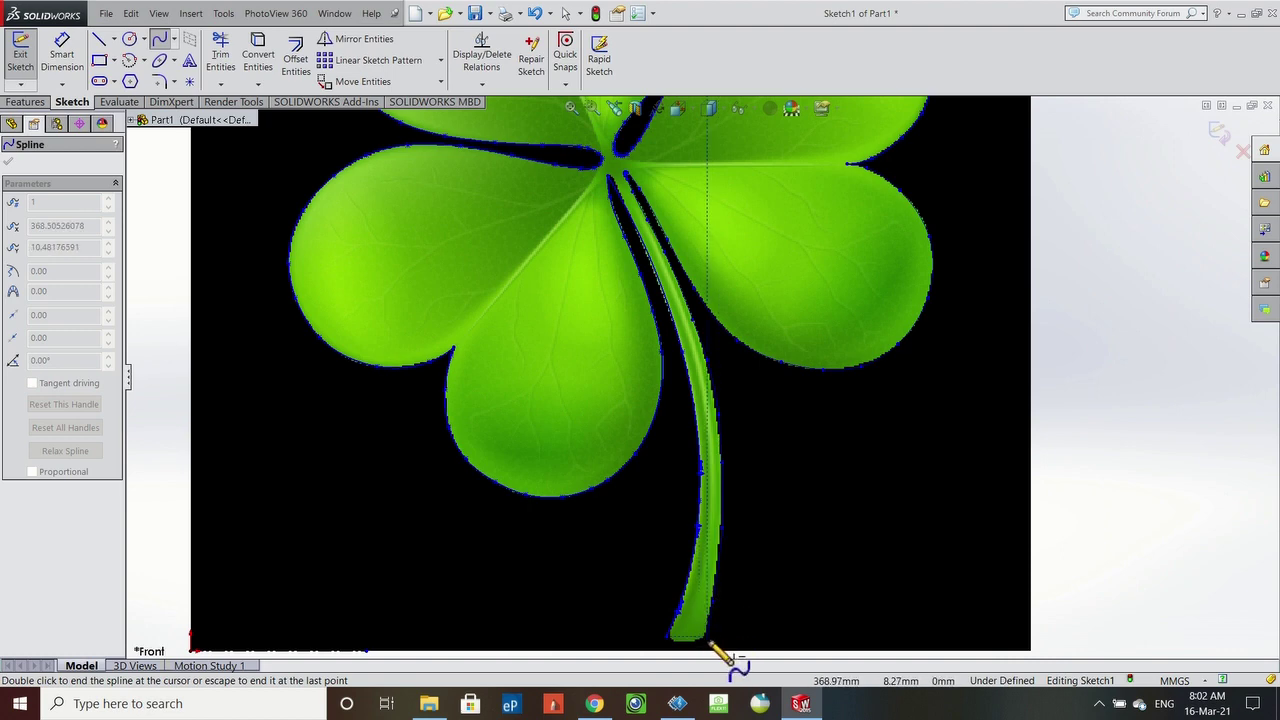
scroll(709, 646, down, 4)
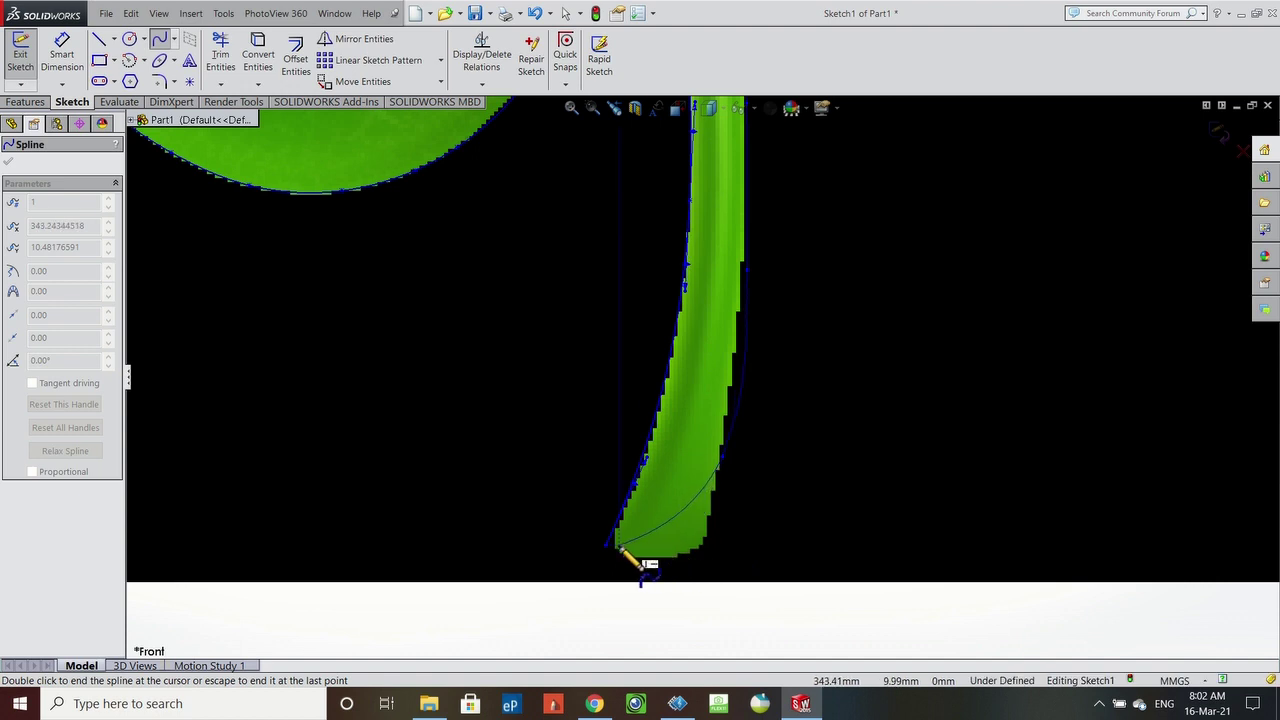
click(706, 568)
key(Escape)
- Move the spline points on the middle of the stem's right edge so the curve follows the stem outline
scroll(720, 251, up, 5)
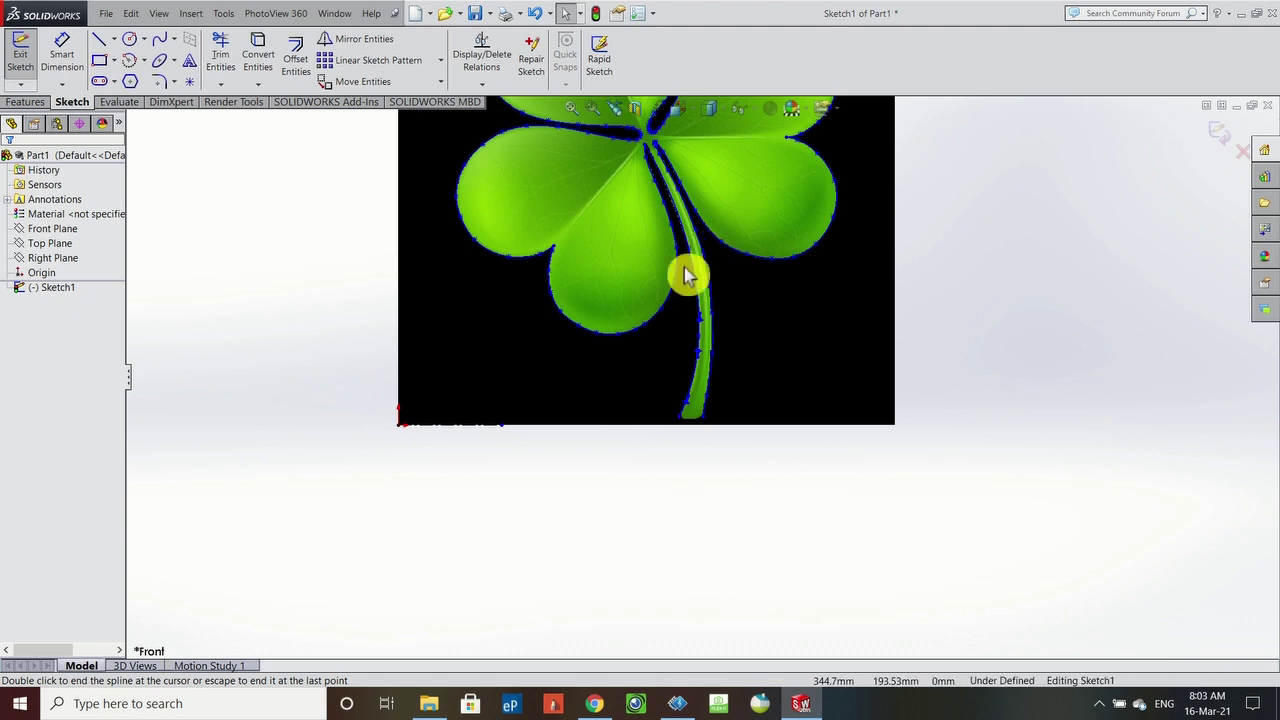
scroll(688, 276, down, 5)
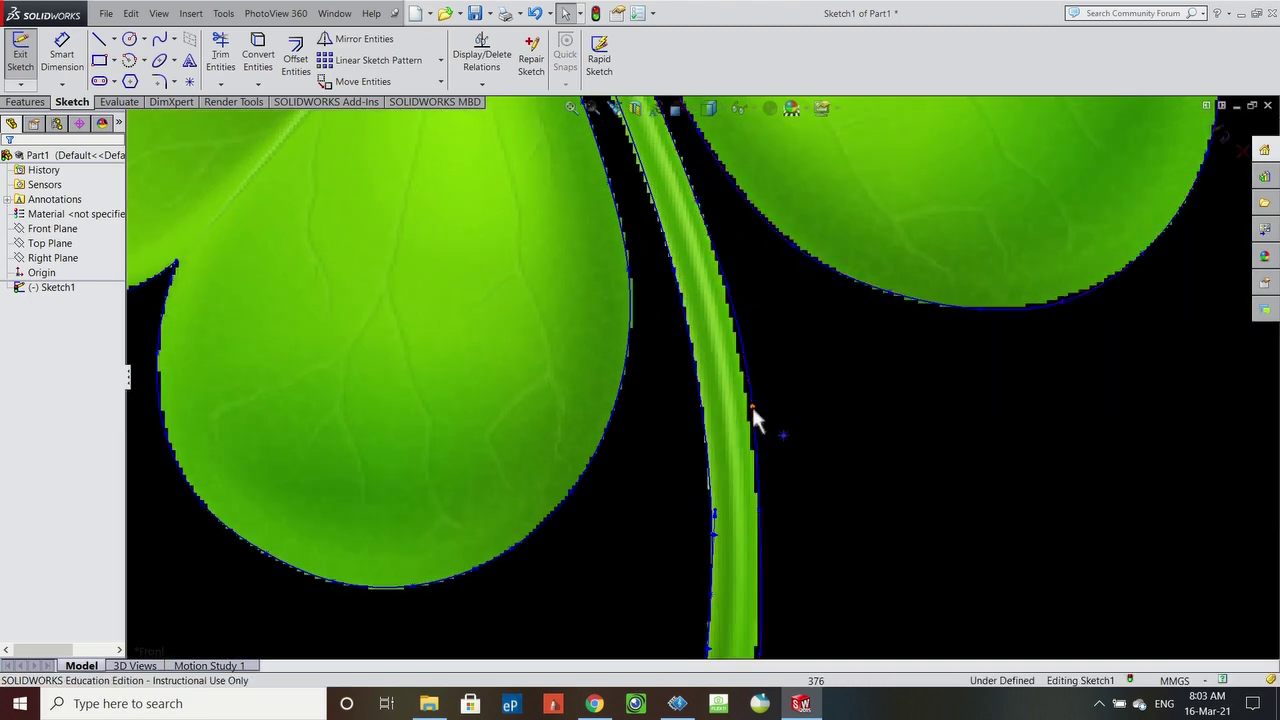
click(751, 407)
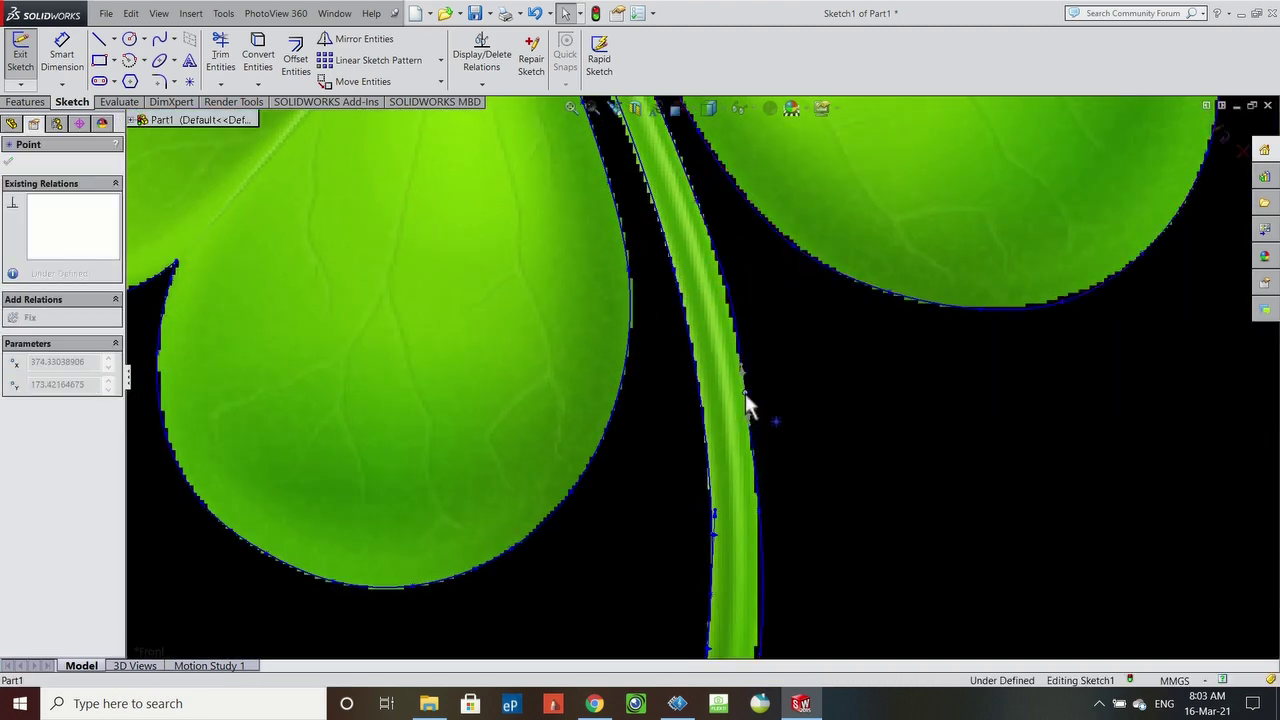
click(759, 514)
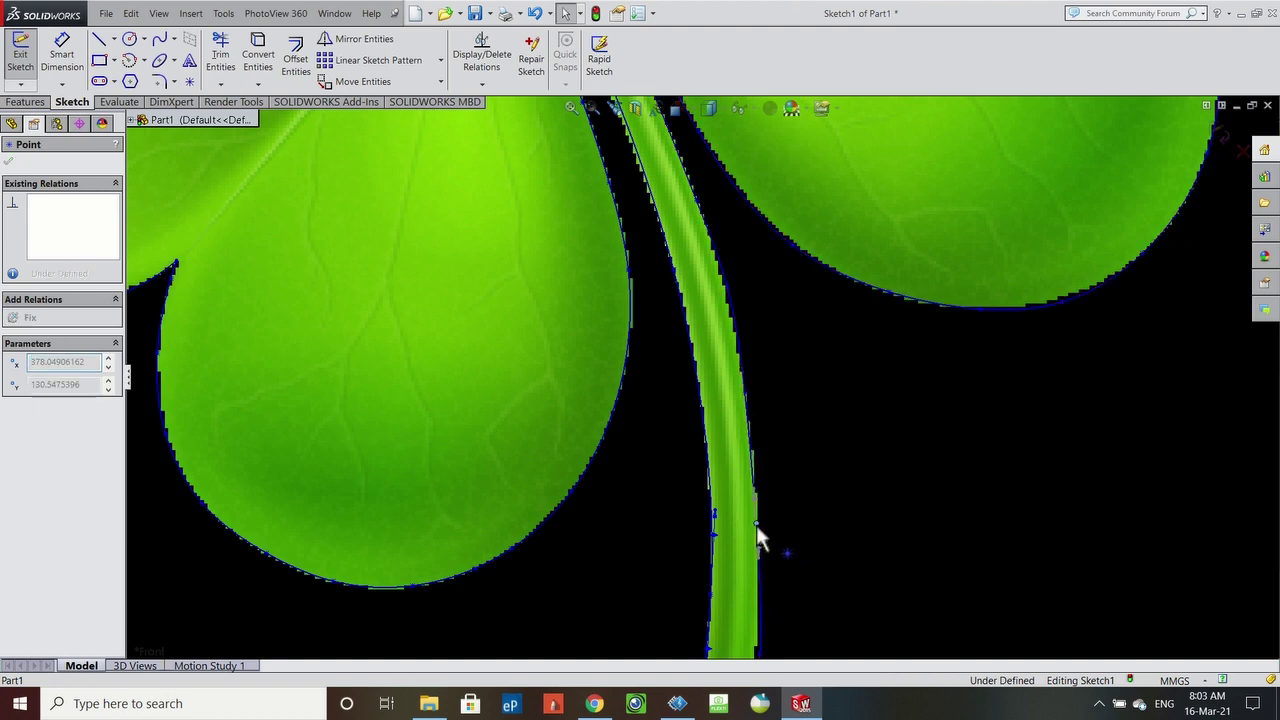
click(757, 535)
scroll(760, 586, up, 3)
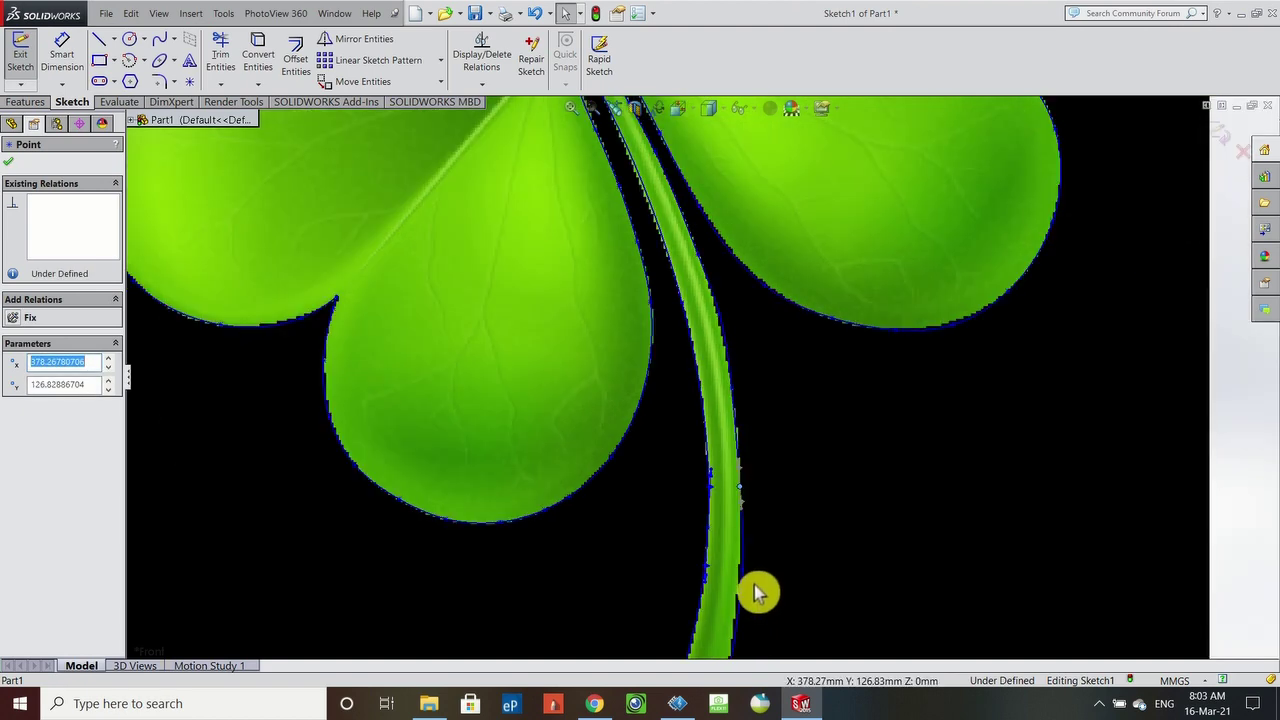
- Move the next spline point lower on the stem's right edge inward onto the stem outline
scroll(745, 590, down, 5)
click(731, 516)
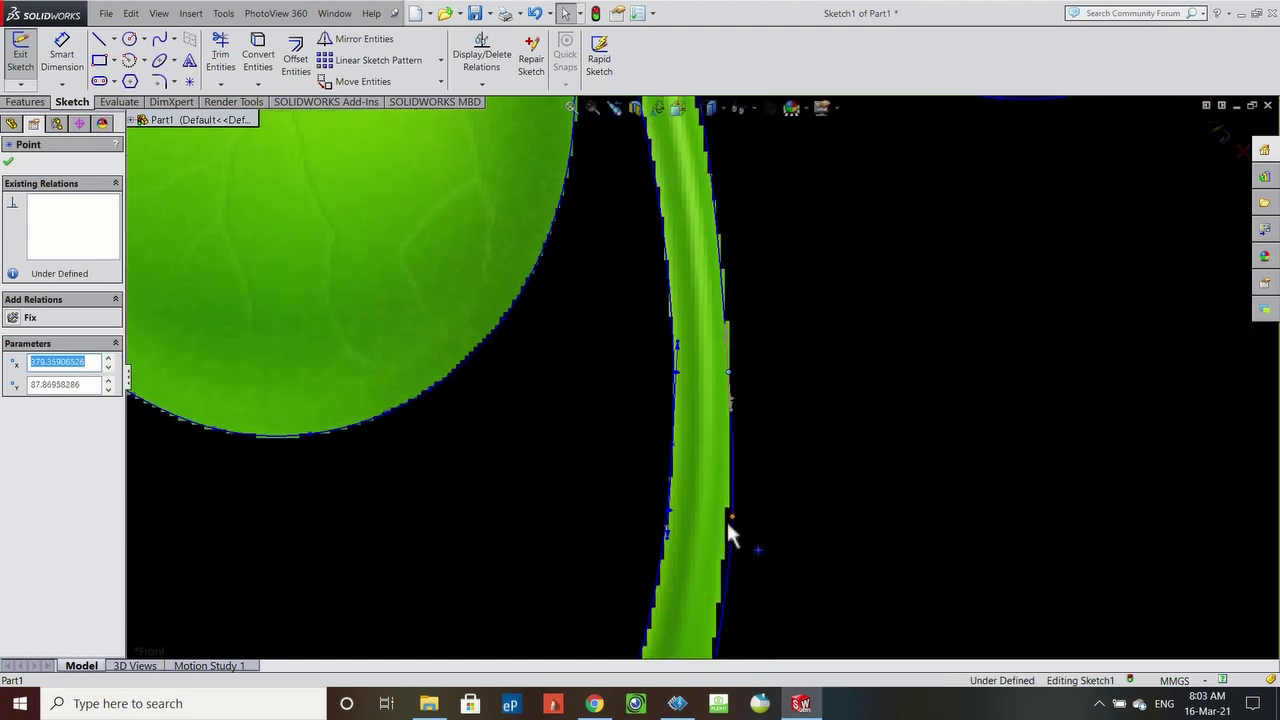
drag(733, 518, 716, 510)
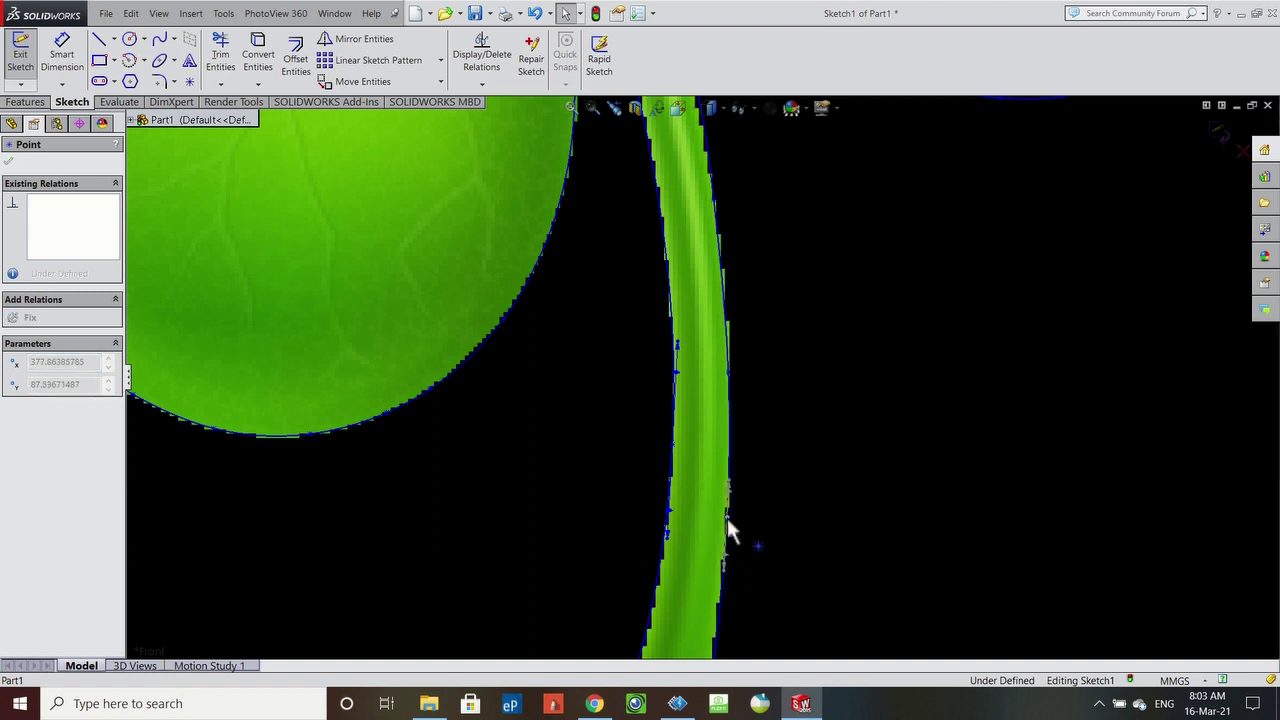
click(724, 527)
scroll(730, 530, up, 5)
- Close the bottom of the stem with a horizontal line about 29 mm long between the two spline endpoints
scroll(697, 534, down, 6)
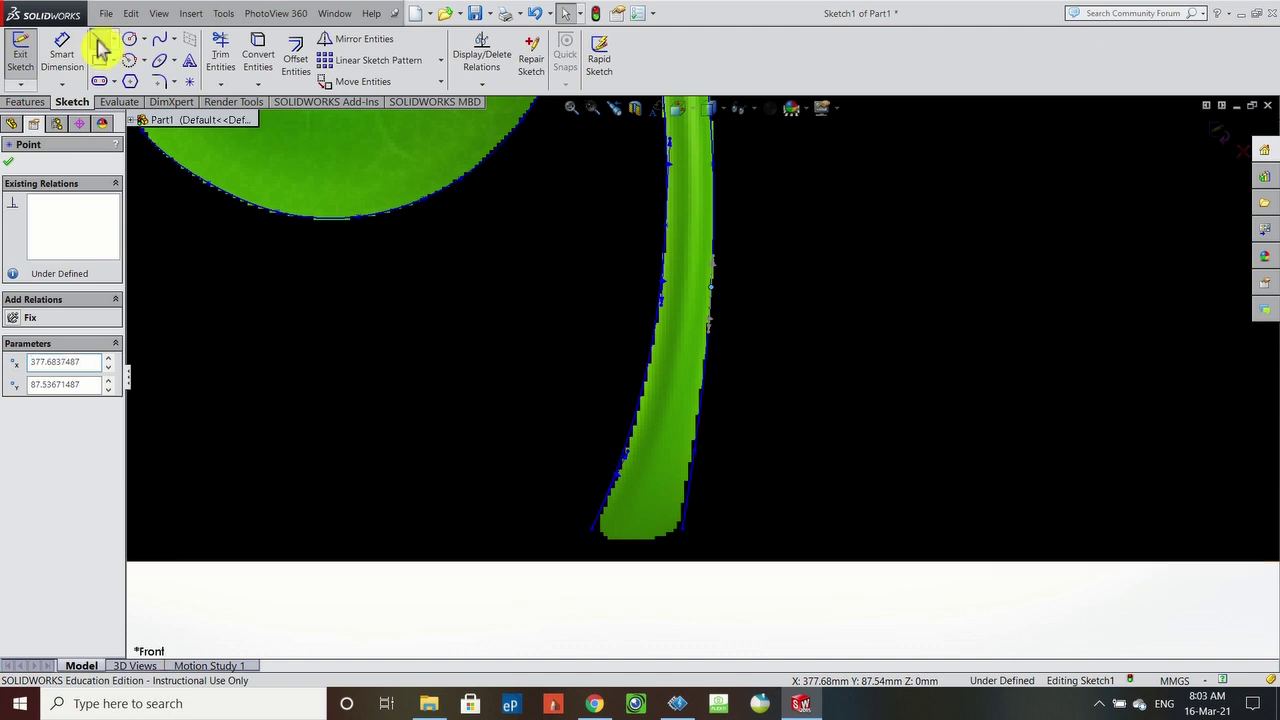
click(99, 38)
click(680, 528)
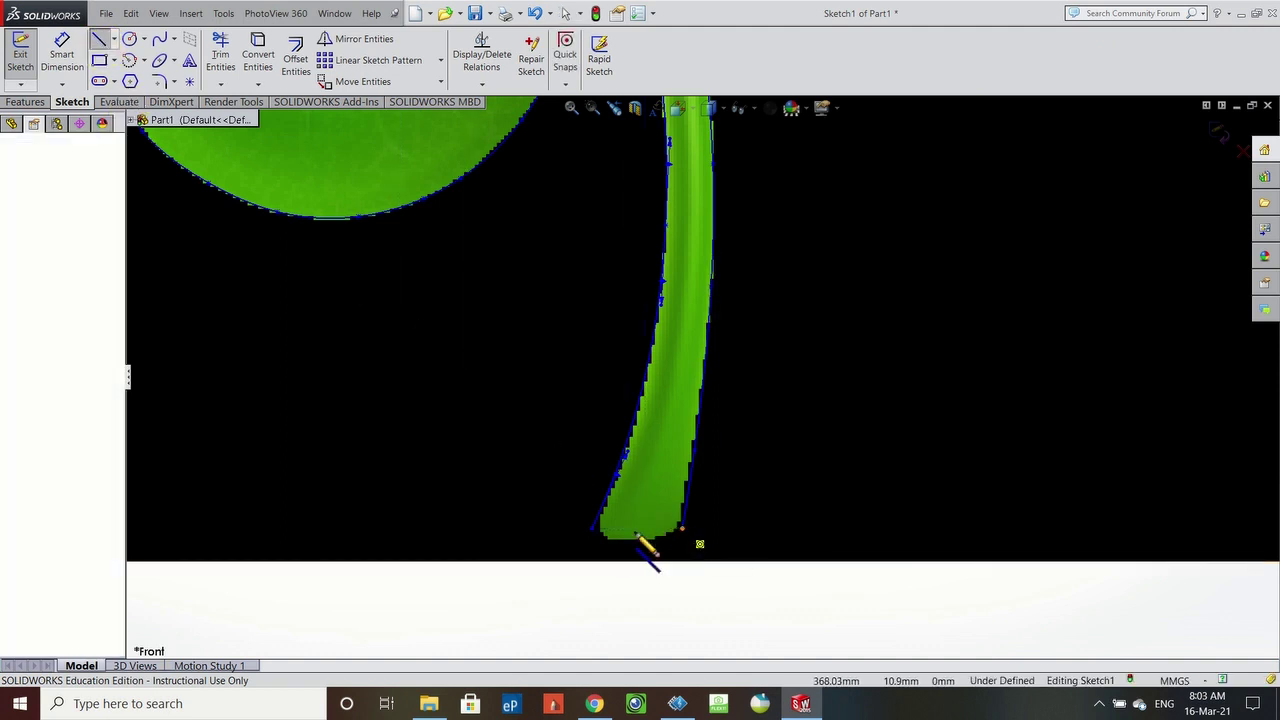
click(592, 528)
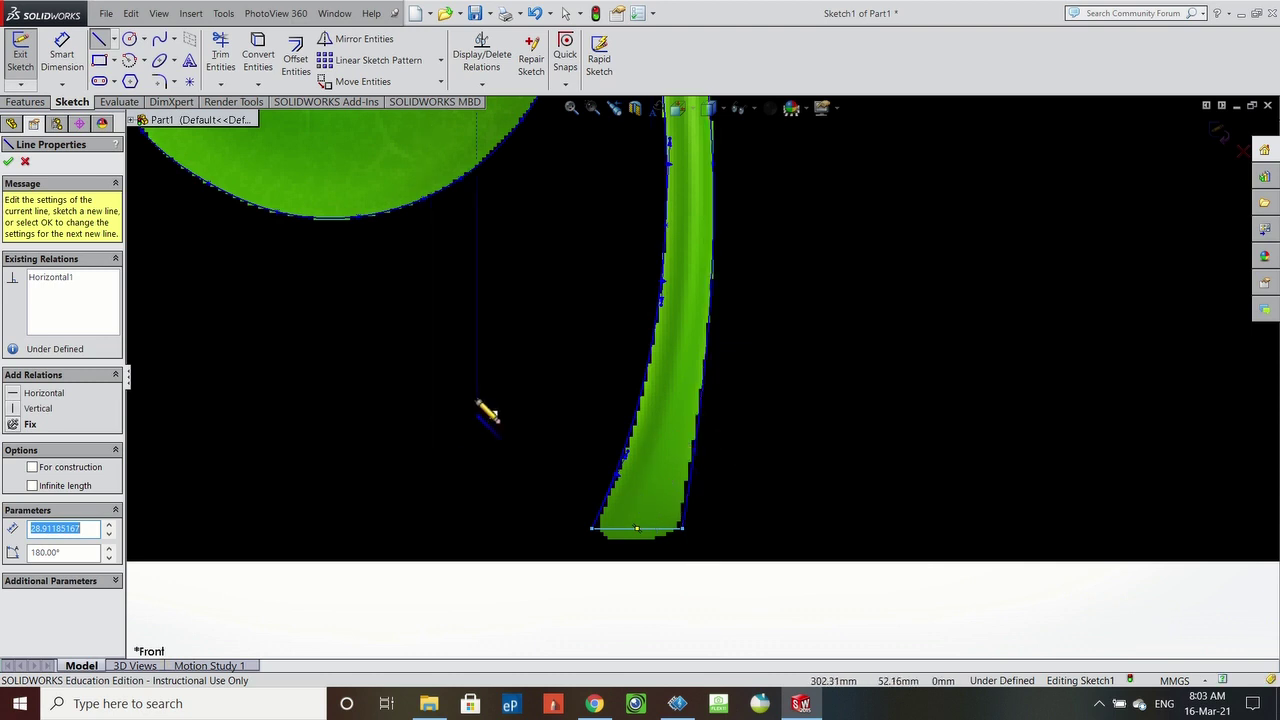
key(Escape)
- Extrude the closed shamrock outline as a blind boss with a depth of 50 mm
scroll(557, 397, up, 5)
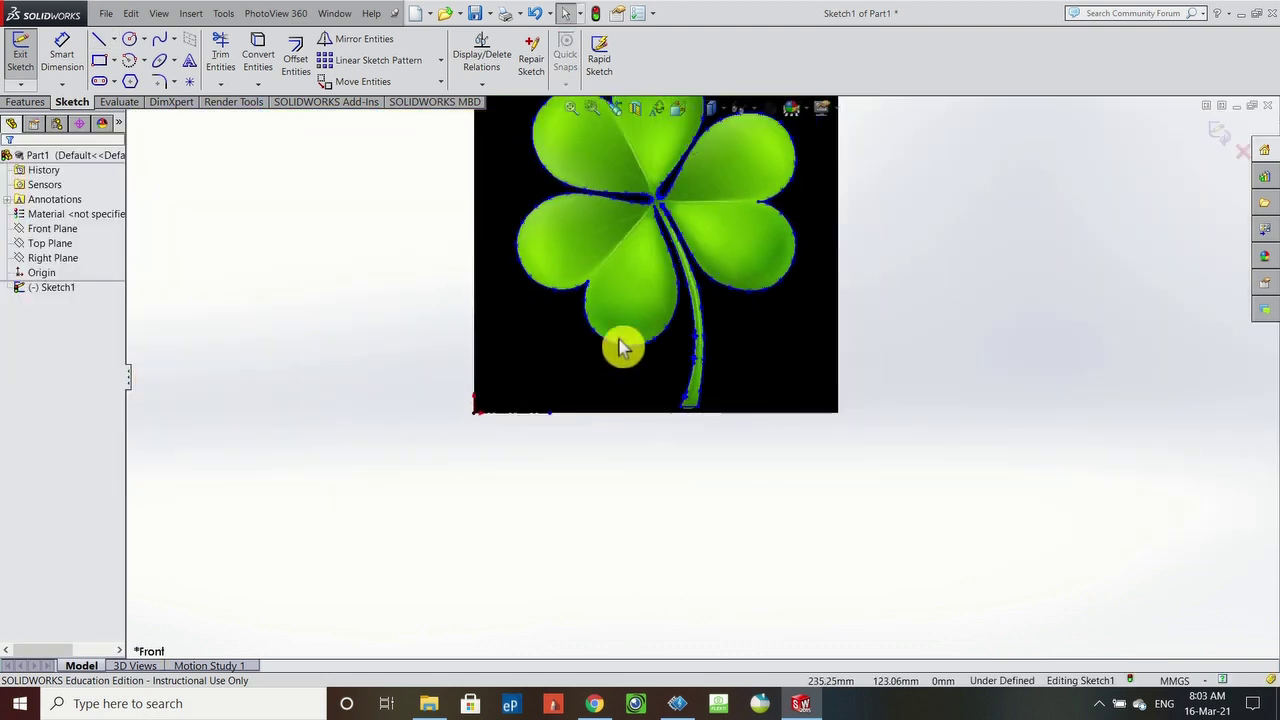
scroll(714, 265, down, 3)
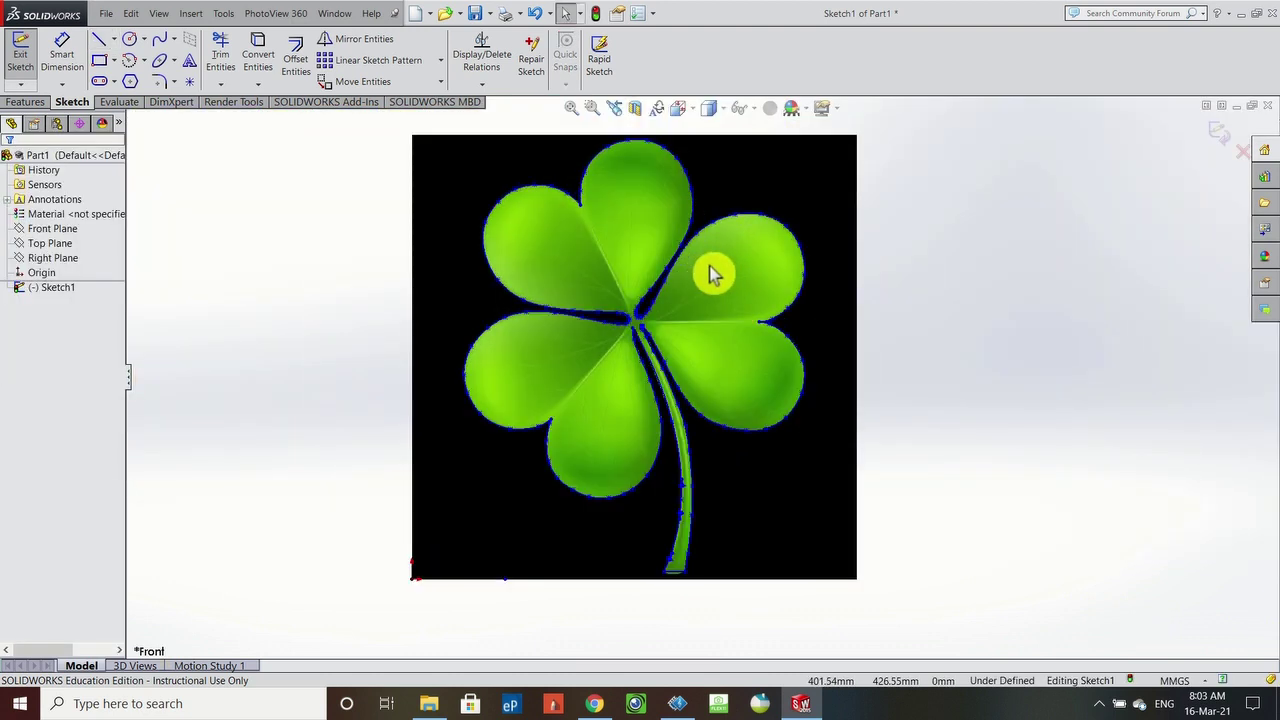
click(12, 102)
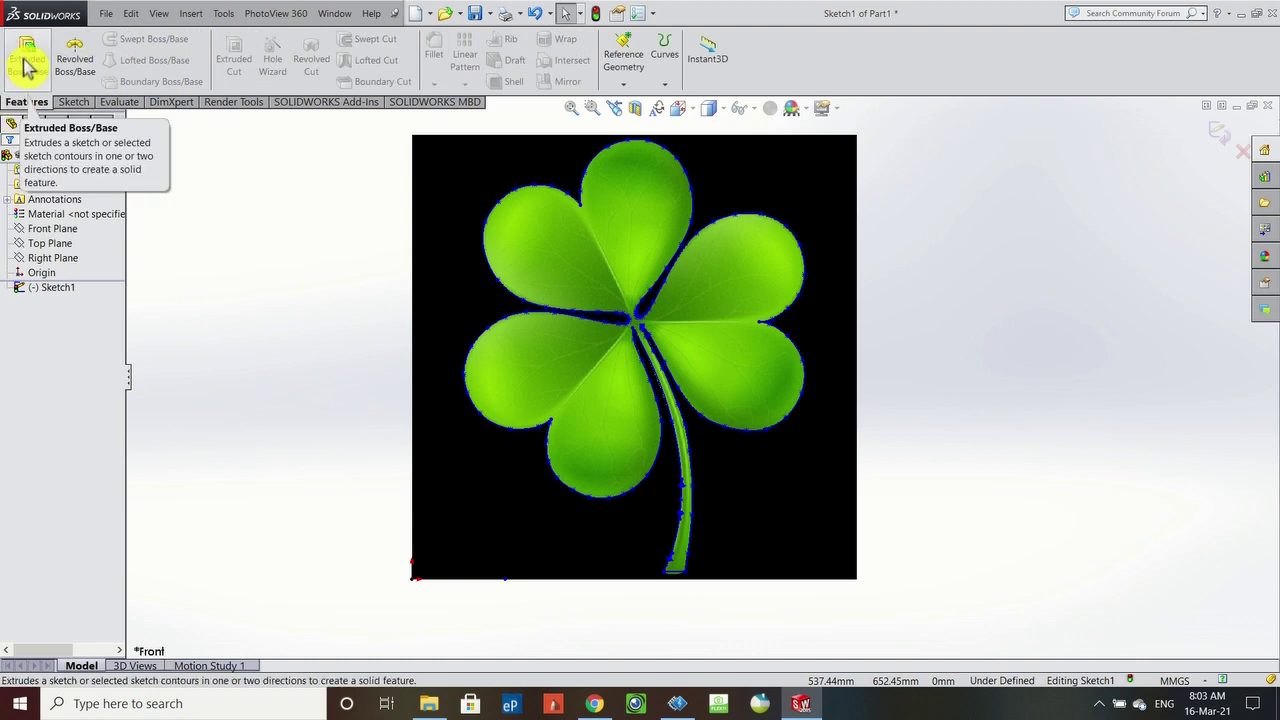
click(27, 65)
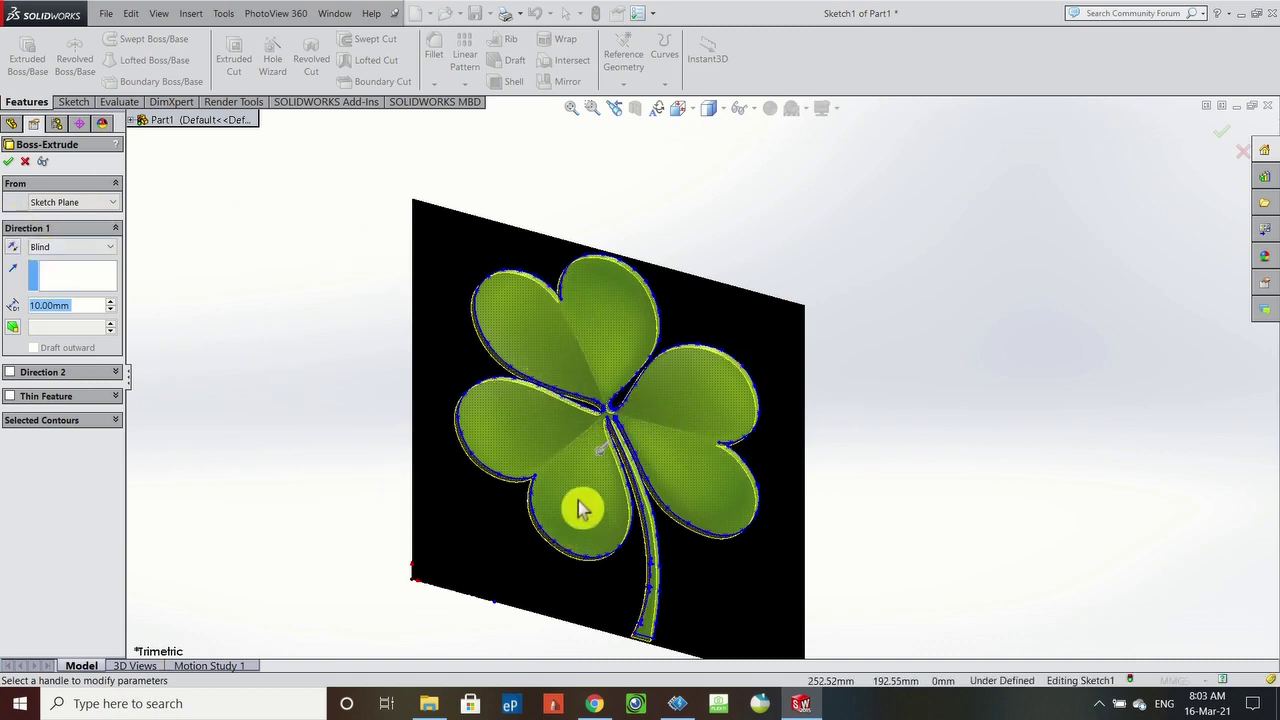
scroll(700, 505, up, 3)
scroll(716, 505, down, 3)
scroll(652, 266, down, 1)
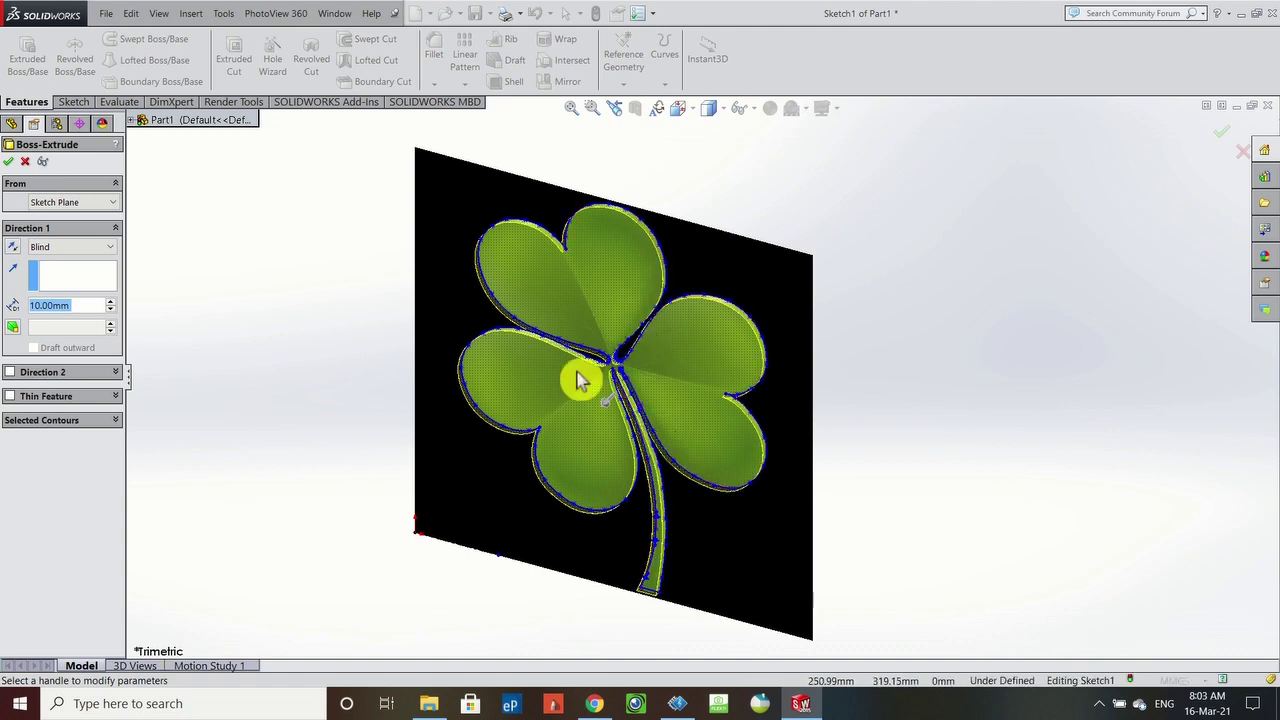
click(110, 301)
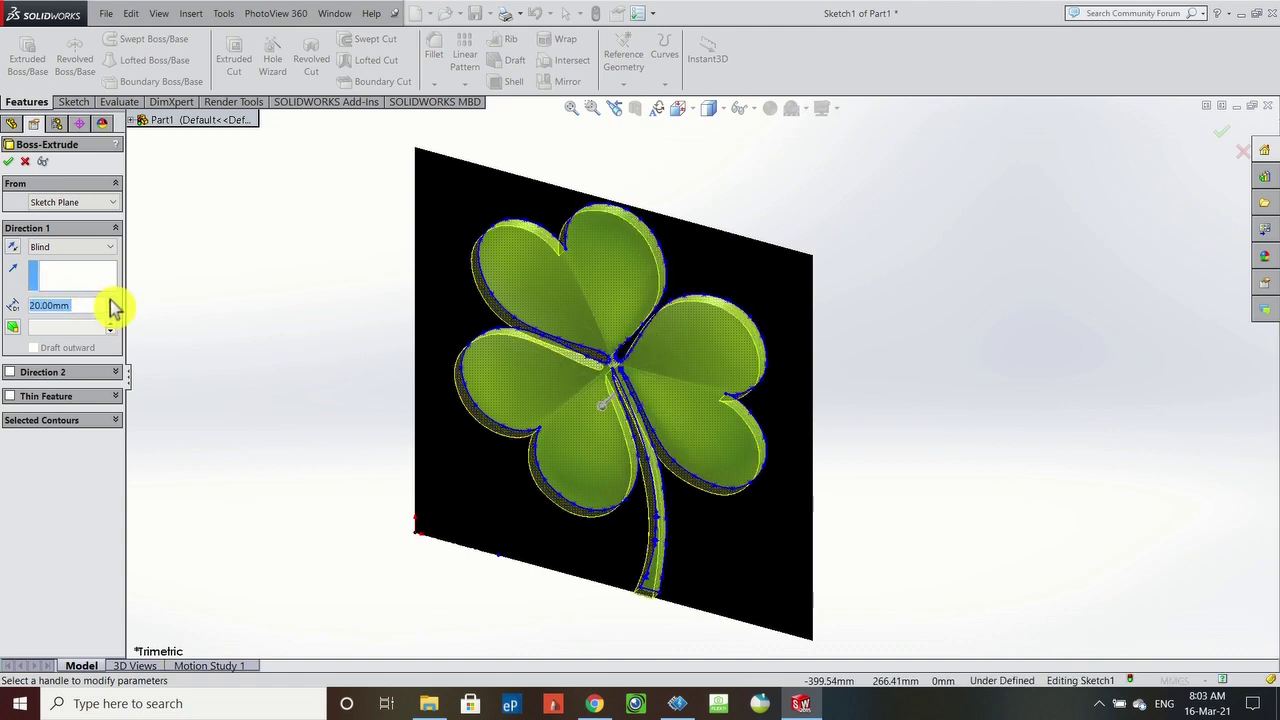
click(111, 301)
click(110, 301)
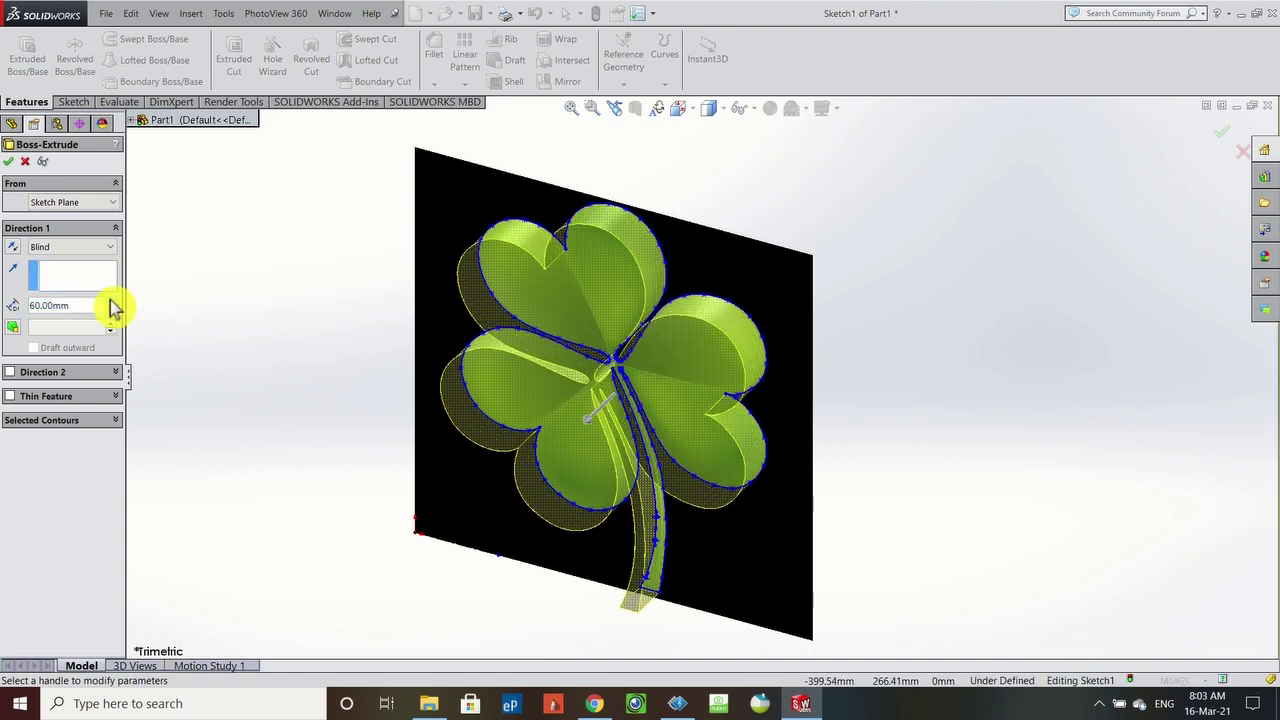
click(110, 311)
click(110, 311)
click(110, 311)
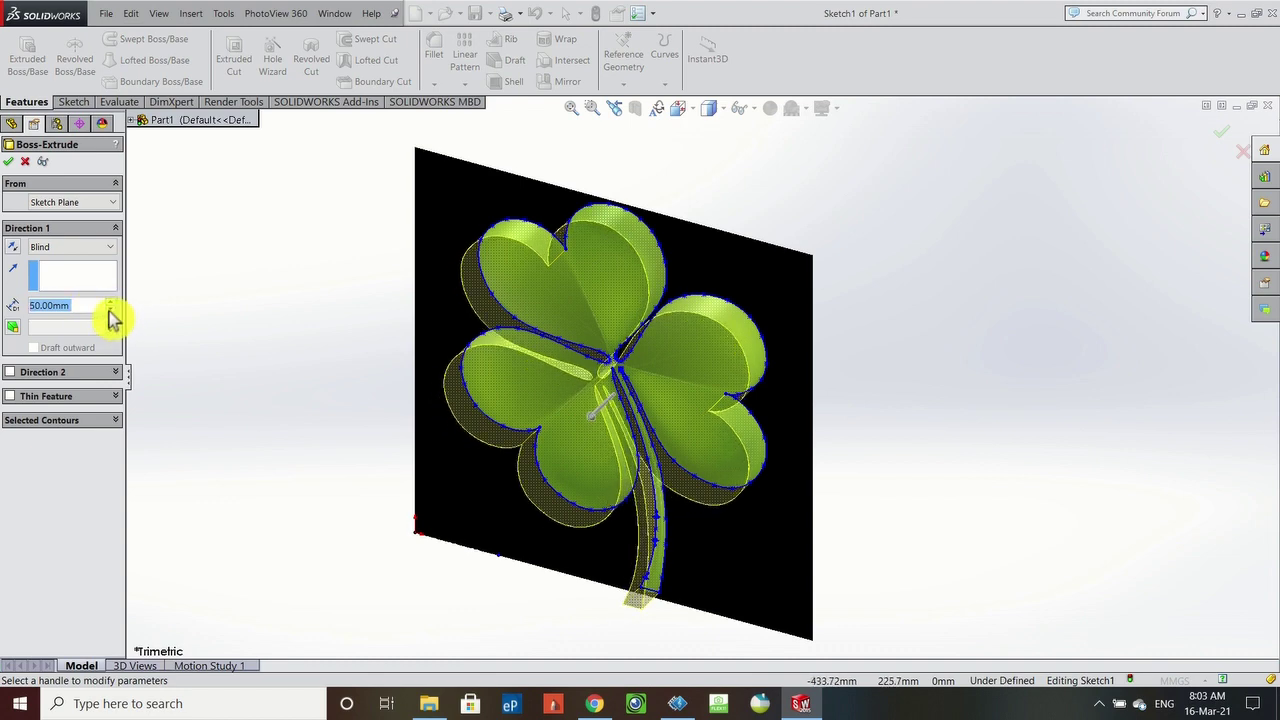
click(23, 162)
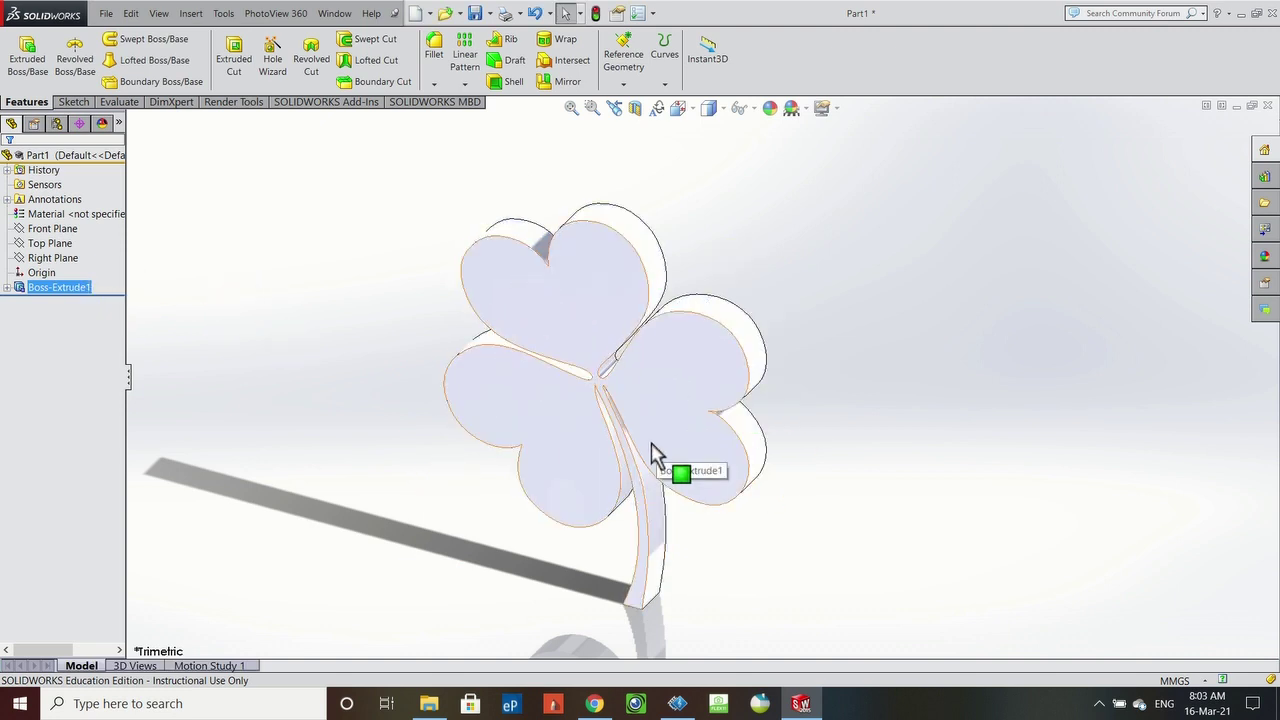
- Try to fillet the edges of the shamrock's front face with a 2 mm radius
click(662, 395)
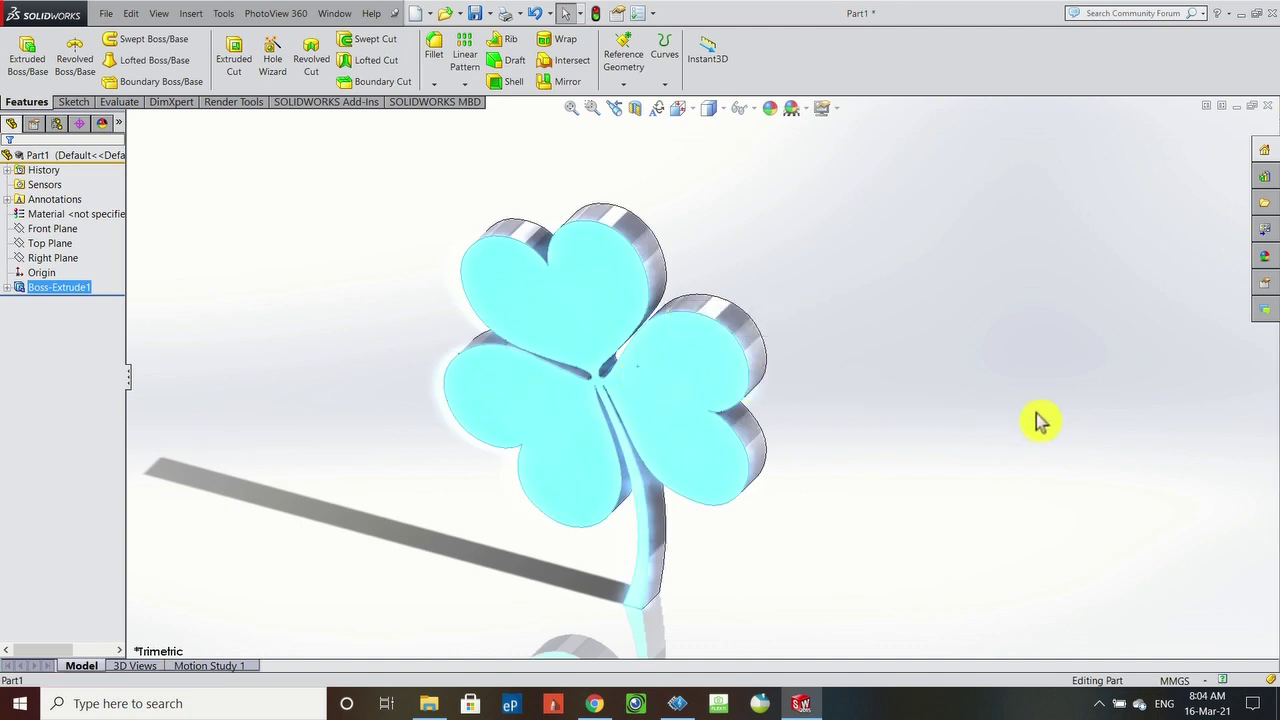
key(ctrl+1)
scroll(514, 523, up, 3)
scroll(598, 505, down, 2)
click(737, 434)
click(733, 444)
middle_drag(720, 451, 686, 485)
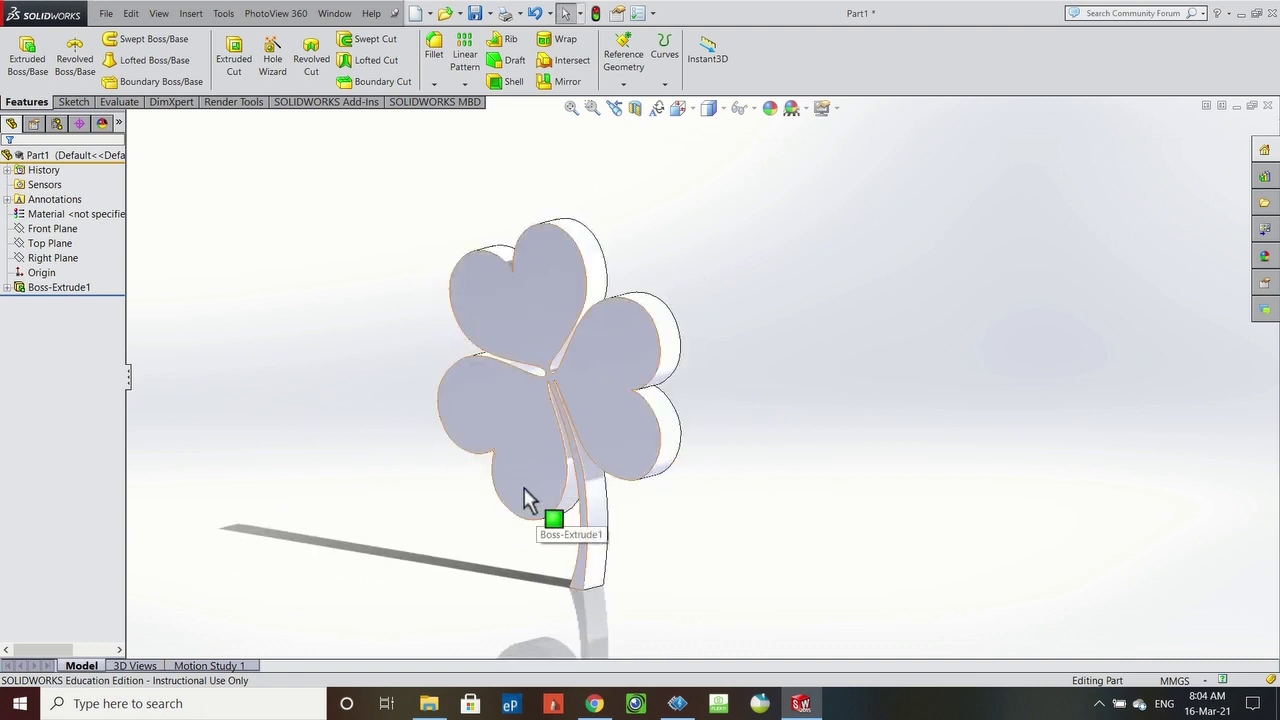
click(519, 380)
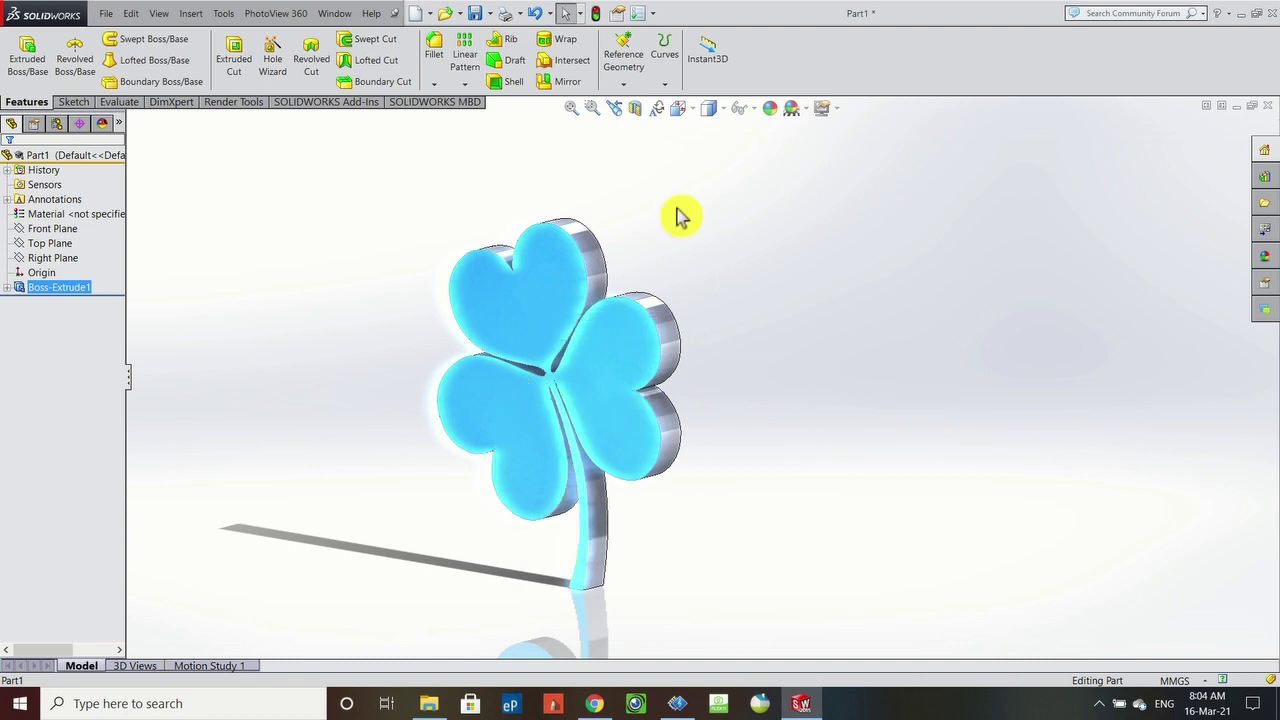
click(432, 52)
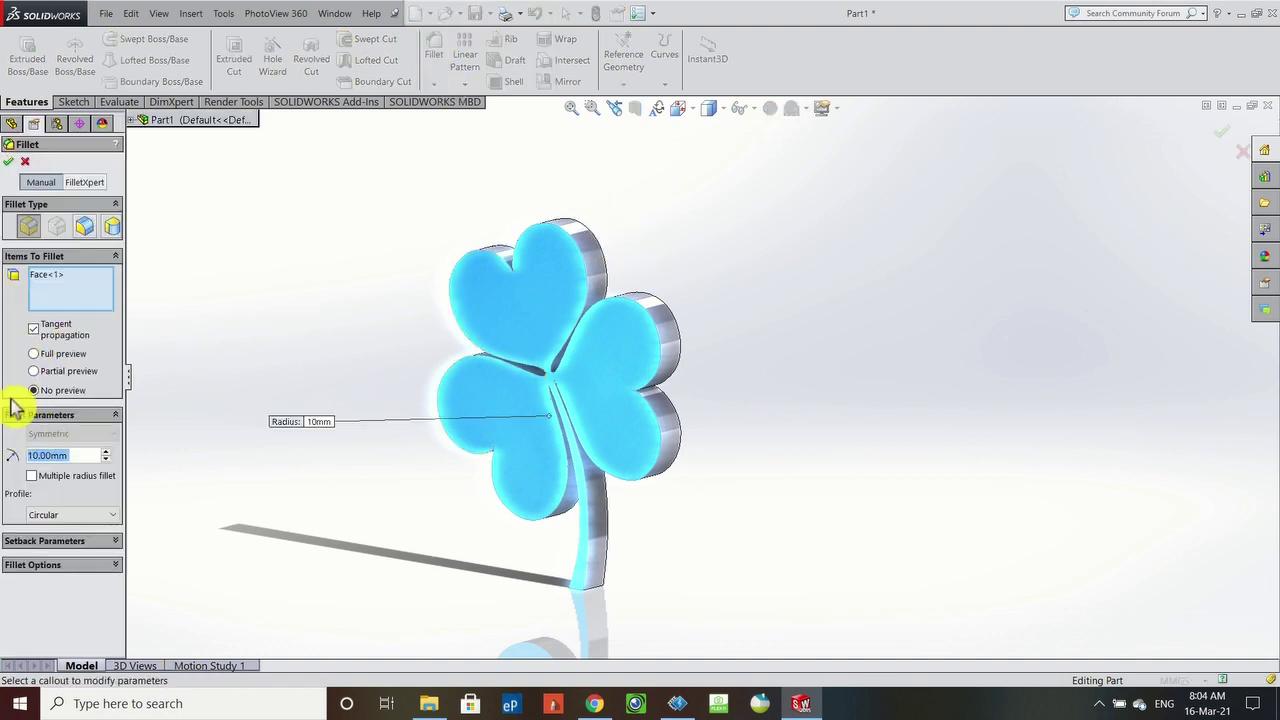
text(2)
key(Return)
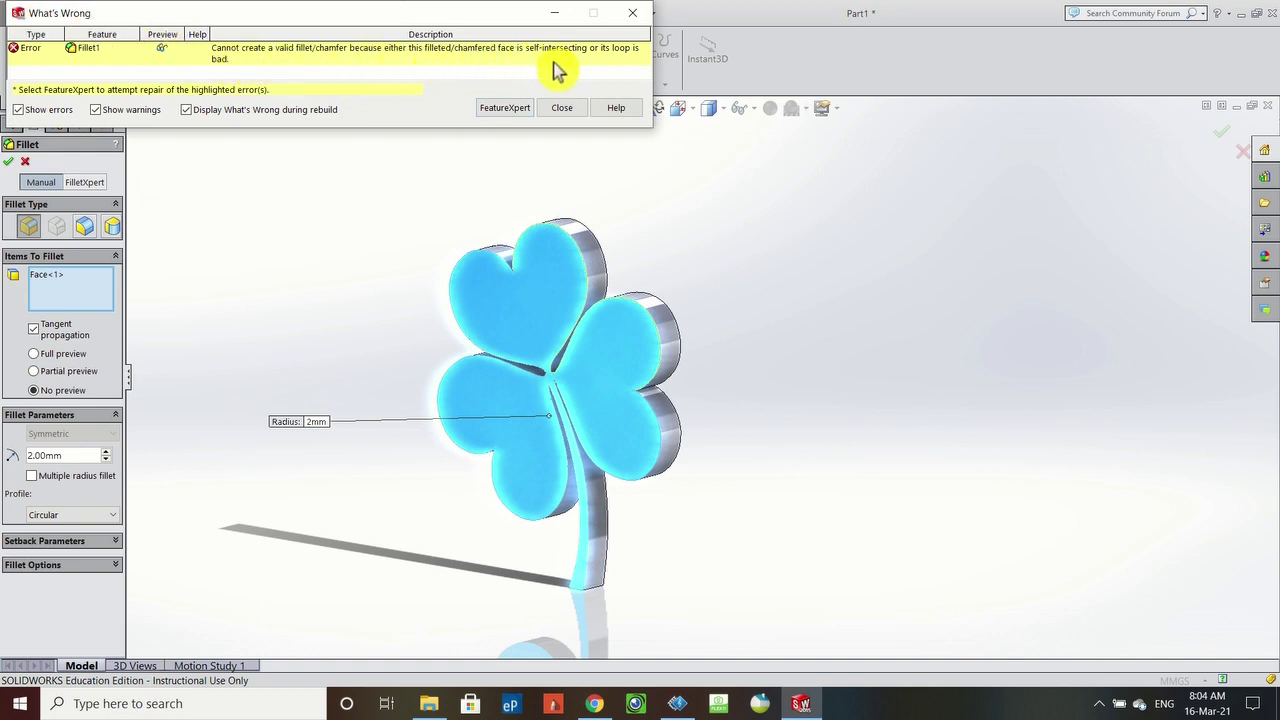
click(563, 110)
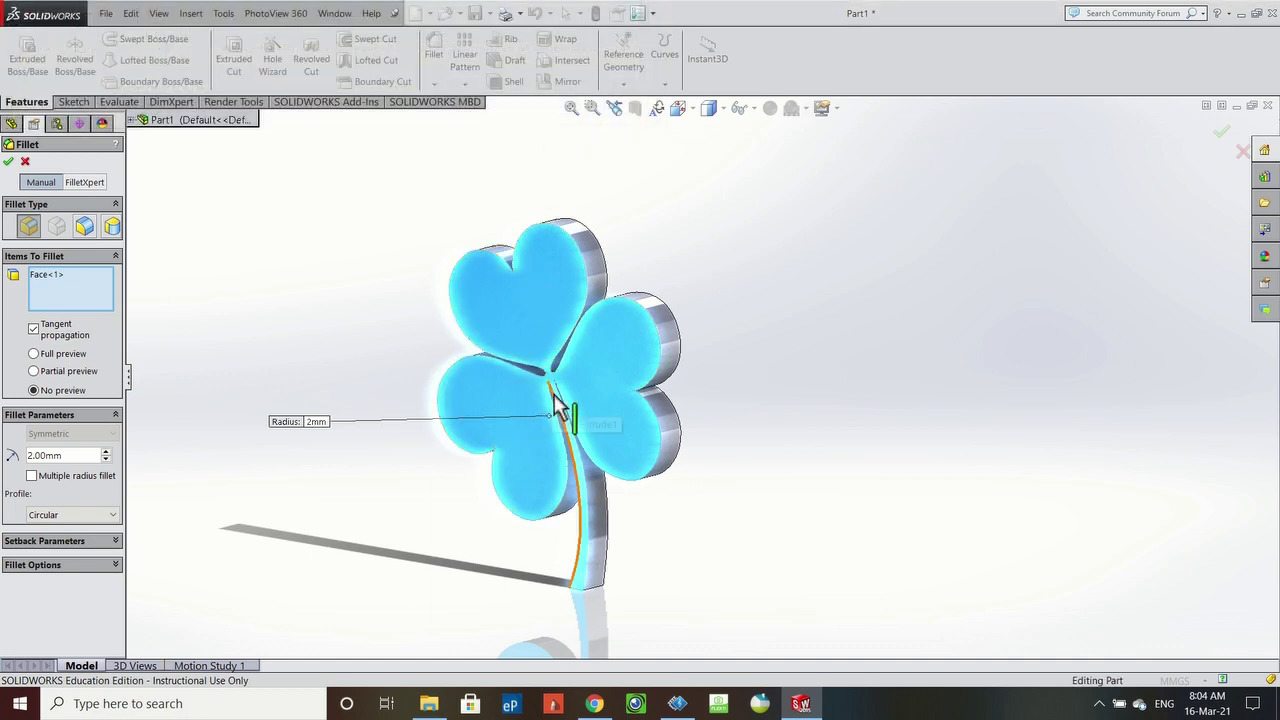
- Set the front face fillet's radius to 0.5 mm and apply it
scroll(586, 400, down, 6)
scroll(613, 362, down, 5)
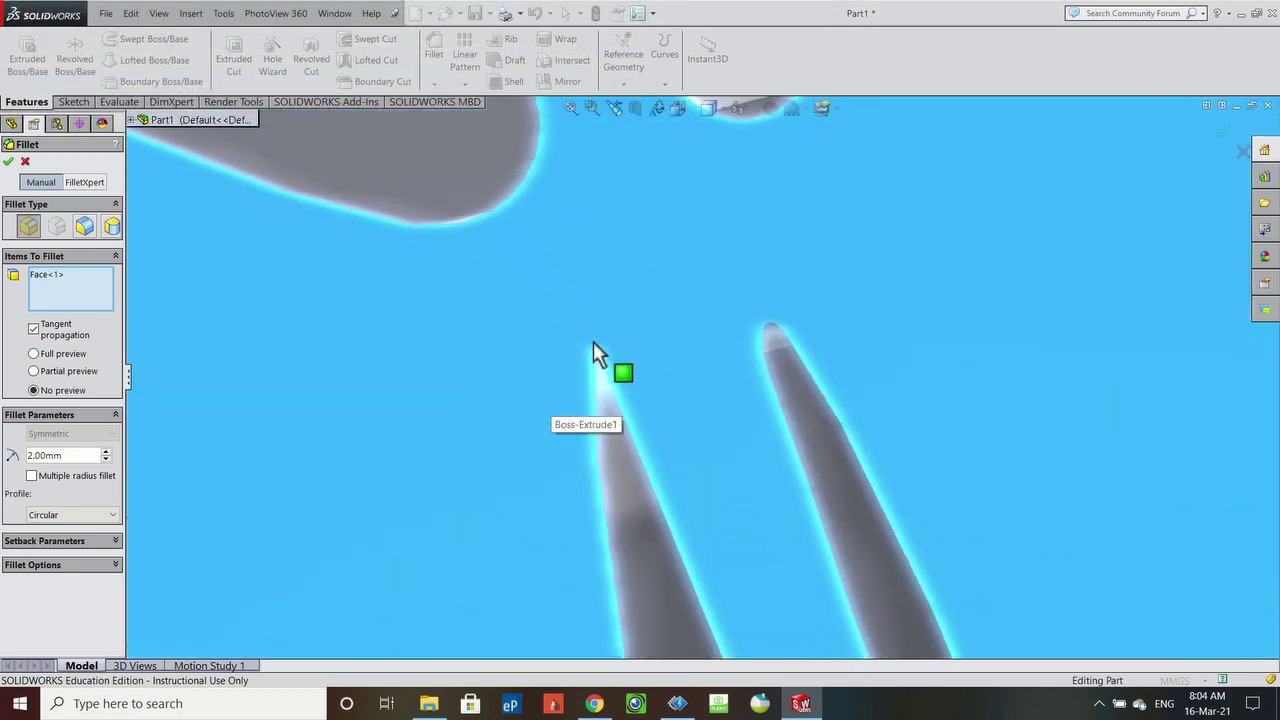
scroll(628, 346, up, 10)
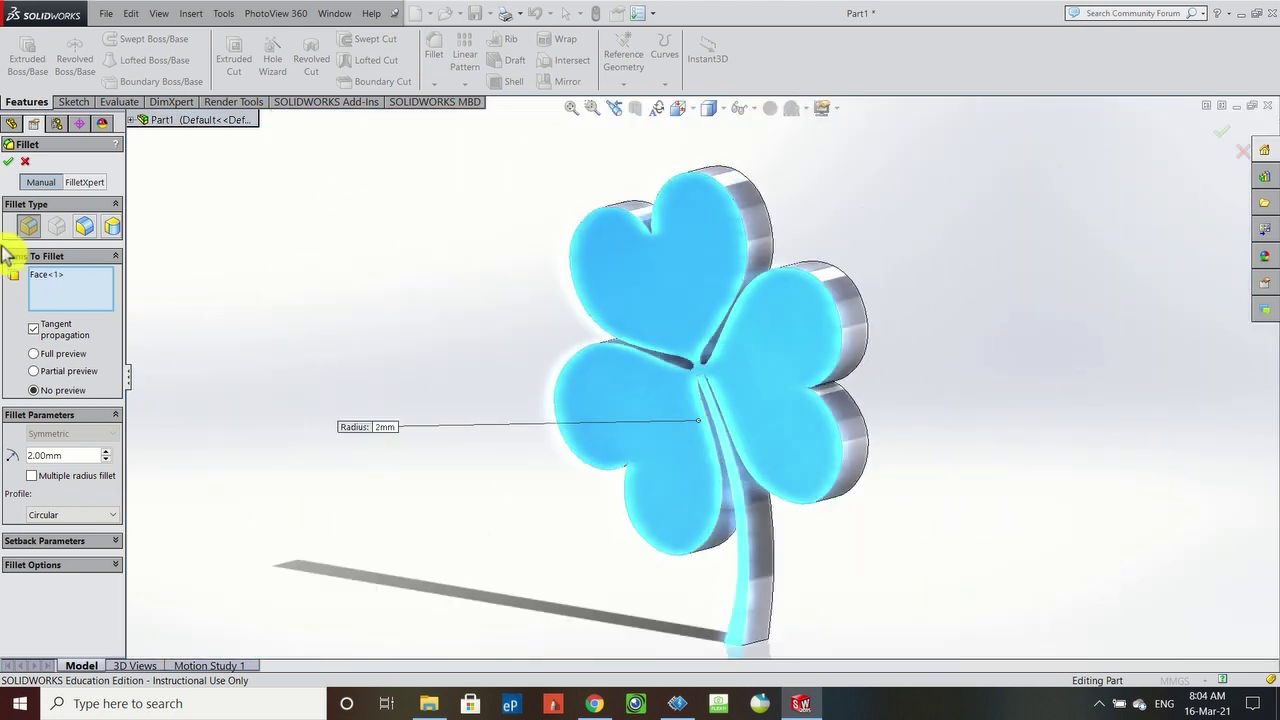
drag(64, 456, 28, 462)
text(3)
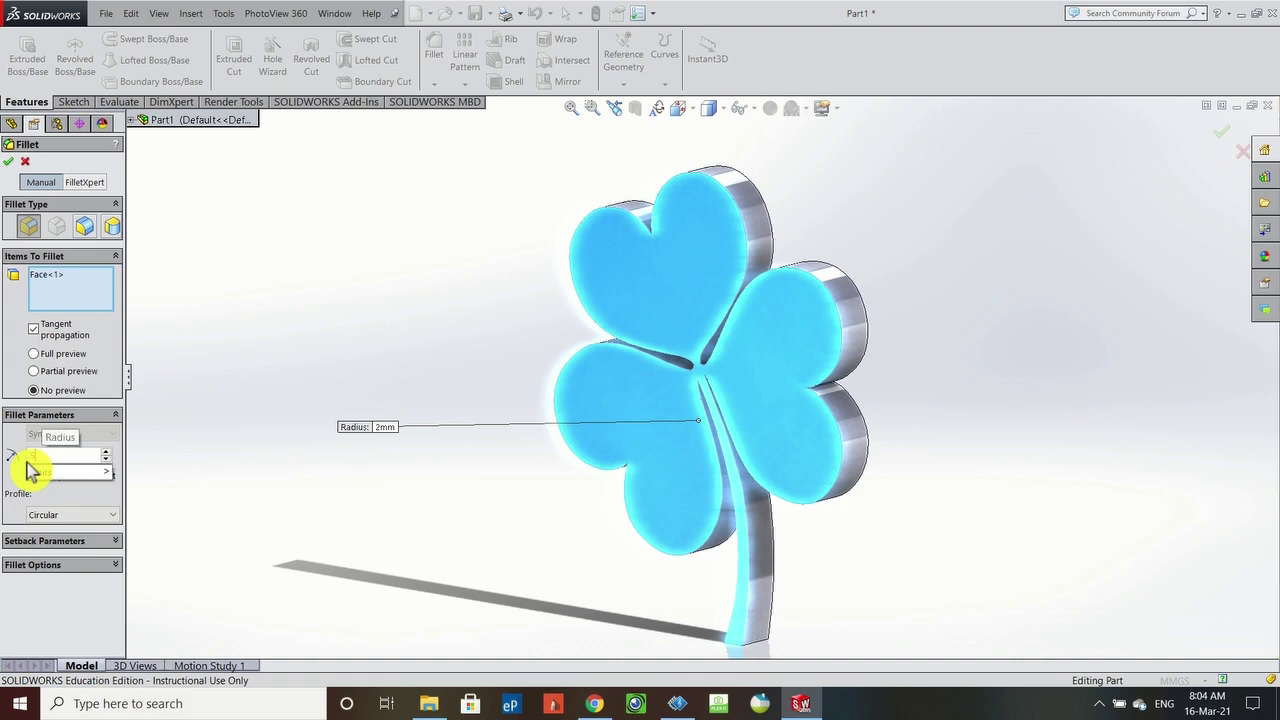
key(Return)
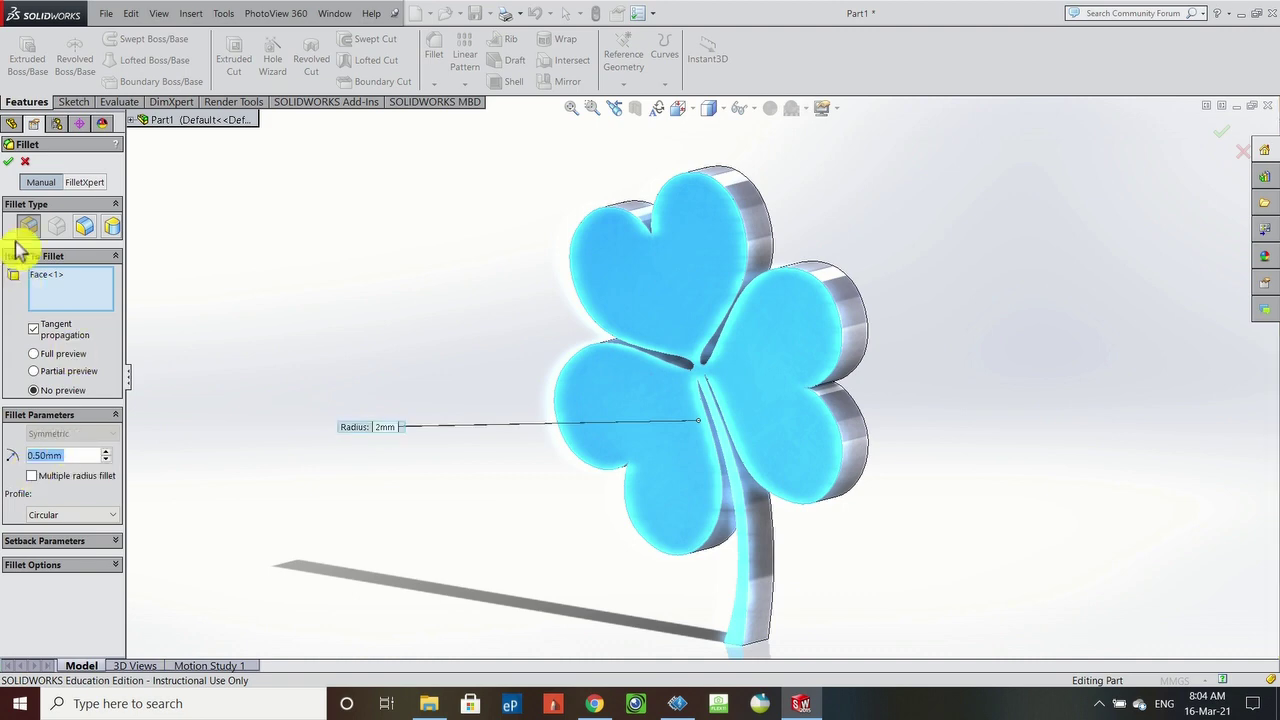
click(9, 161)
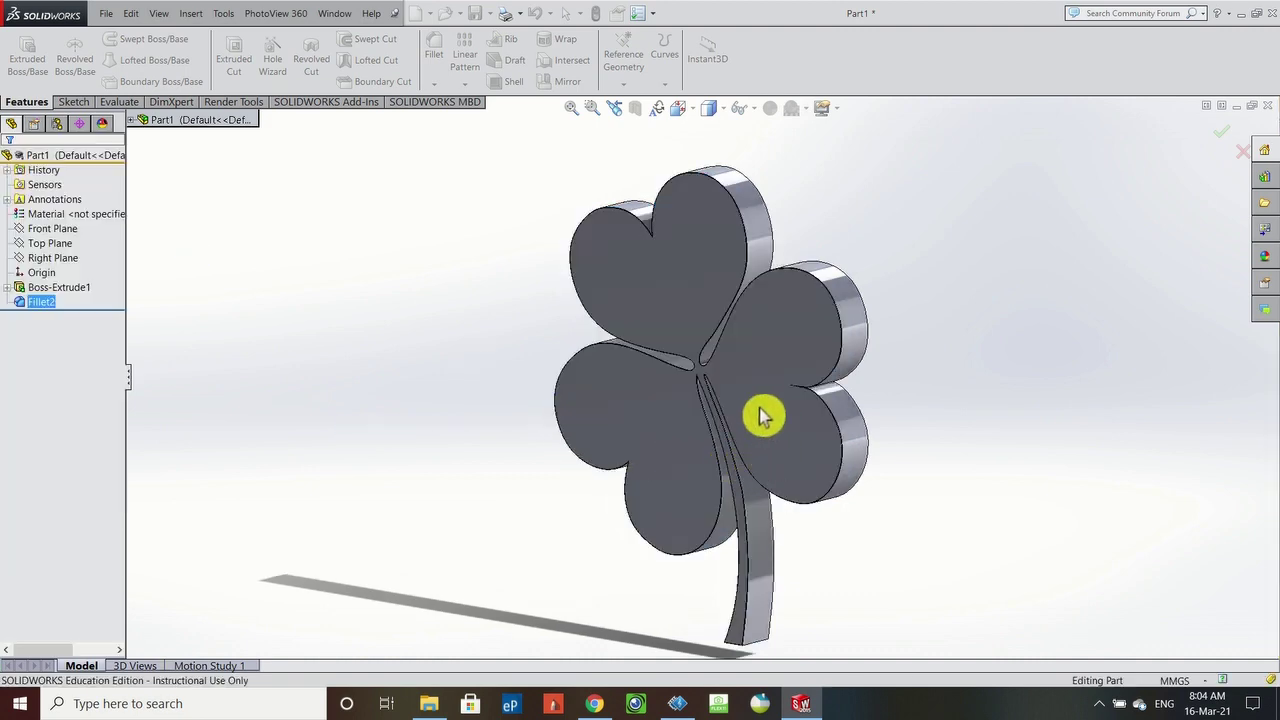
- Edit the front face fillet and set its radius to 1 mm
scroll(763, 417, down, 10)
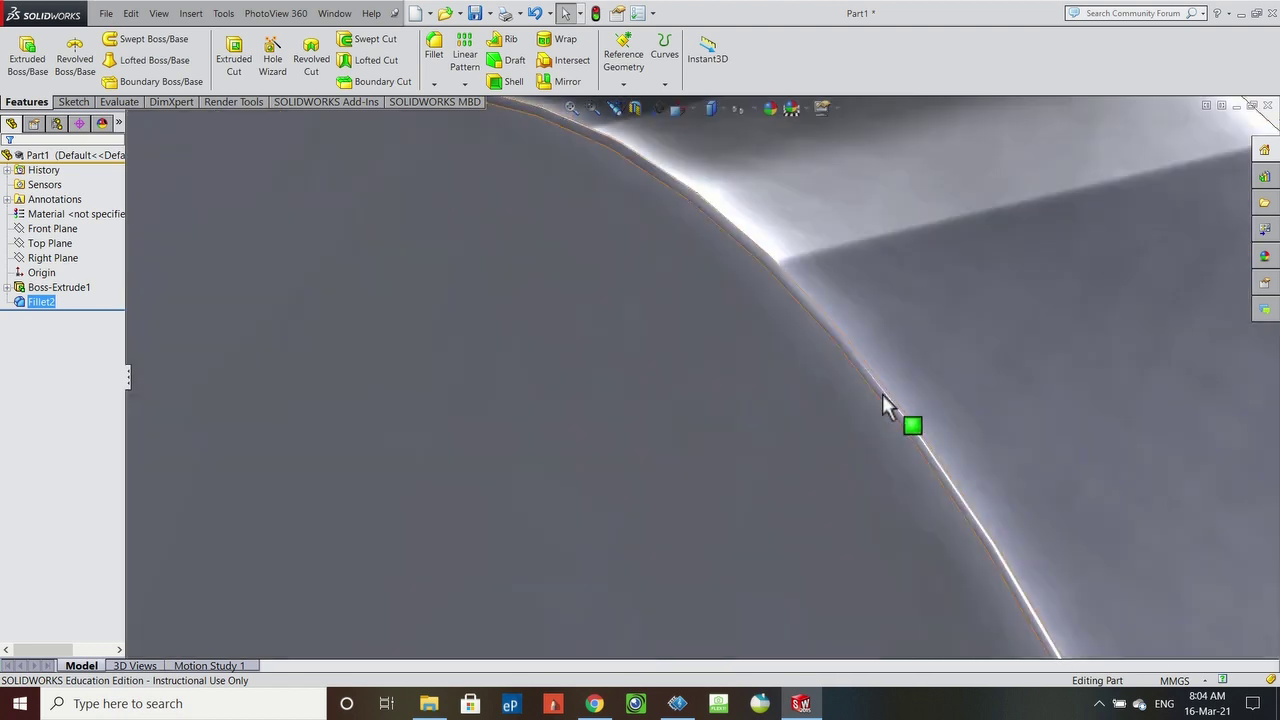
click(35, 315)
right_click(55, 313)
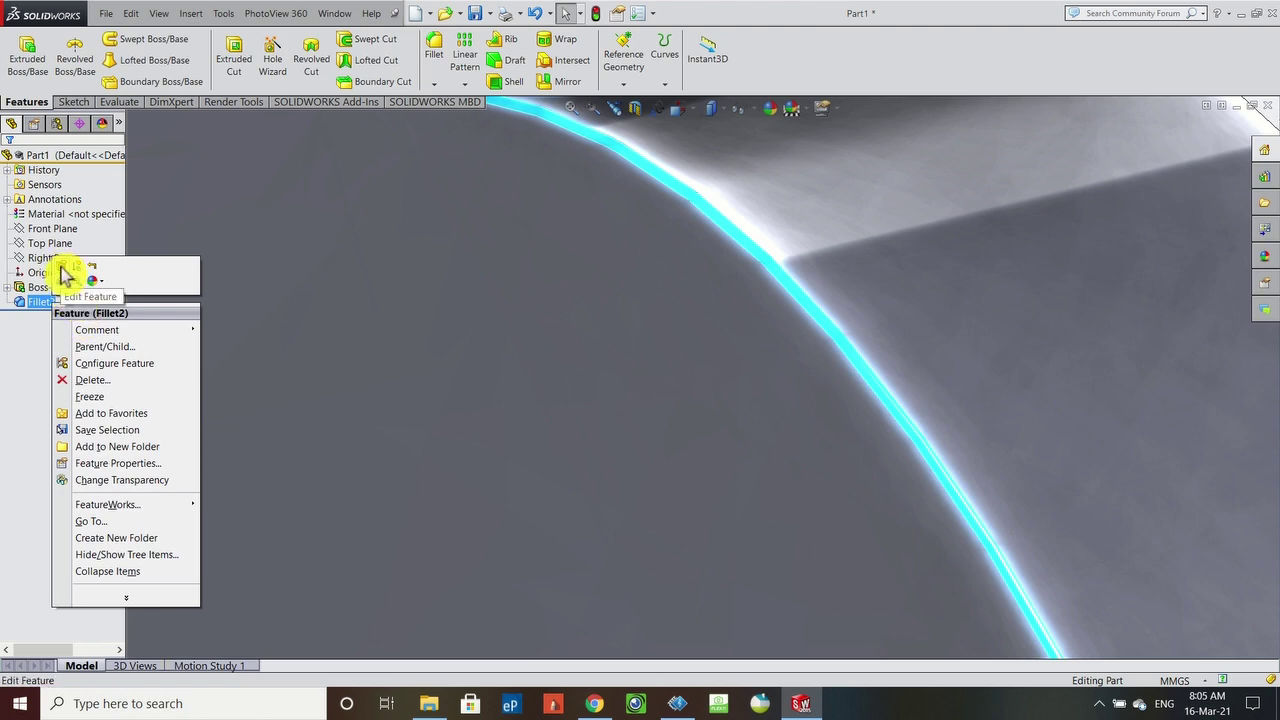
click(64, 274)
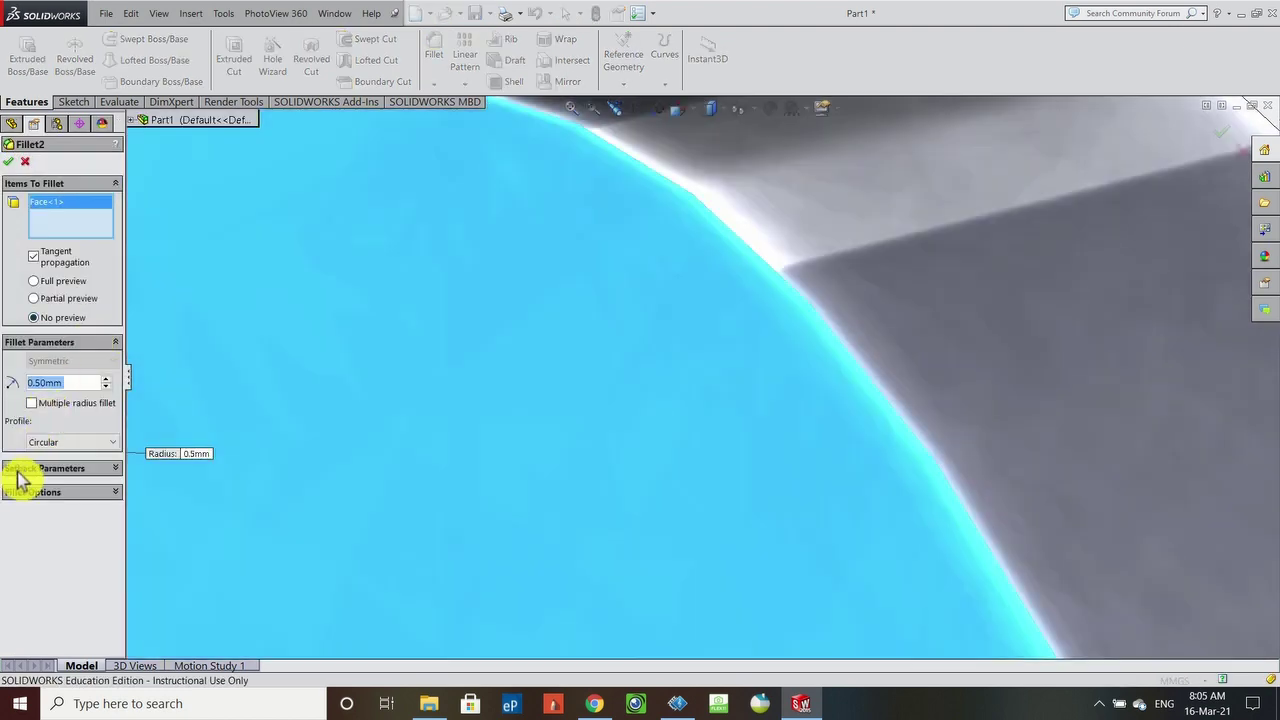
text(1)
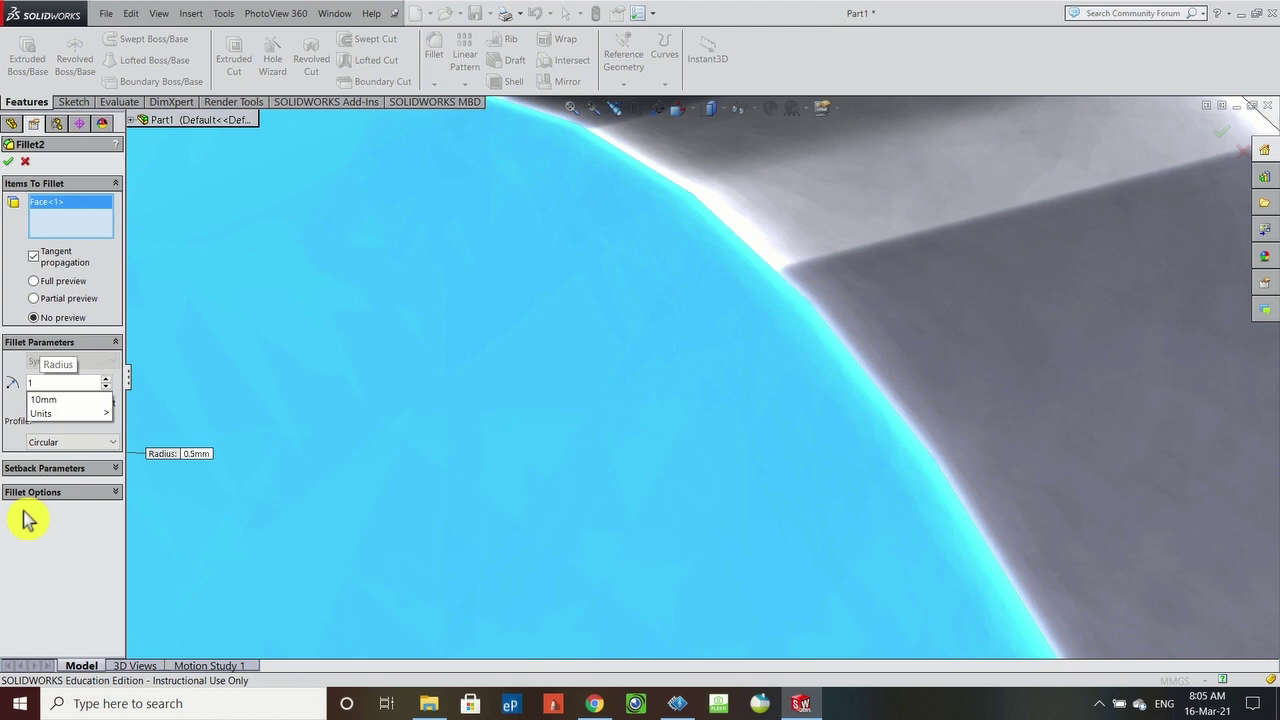
key(Return)
click(8, 161)
- Examine the filleted edges along the leaf notches, the gaps at the centre and the stem
scroll(563, 300, up, 10)
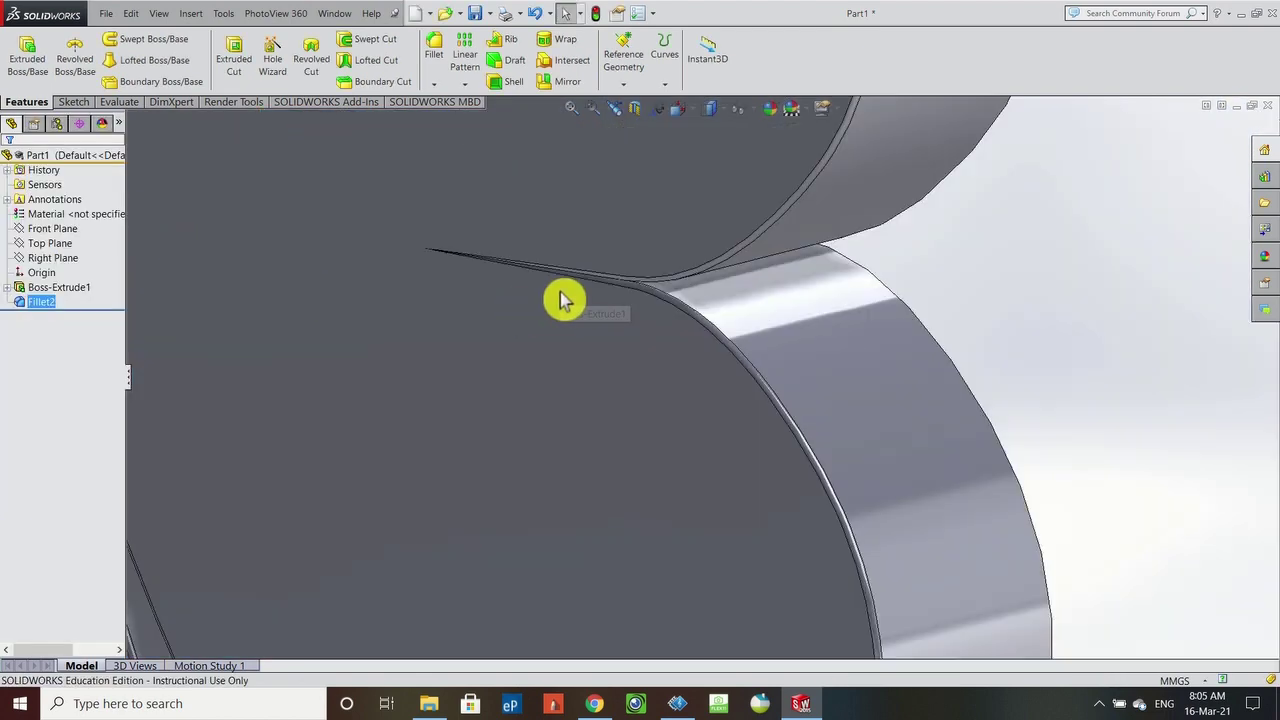
scroll(545, 355, down, 3)
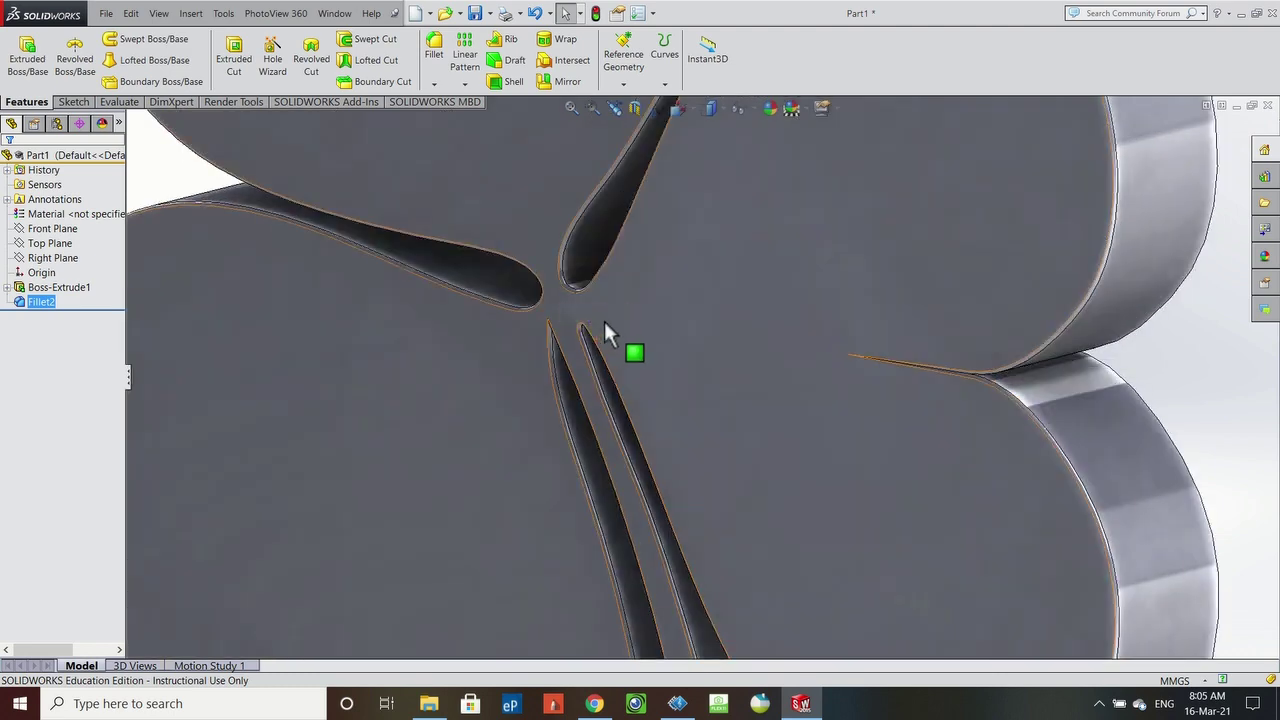
scroll(608, 343, up, 5)
scroll(769, 412, up, 4)
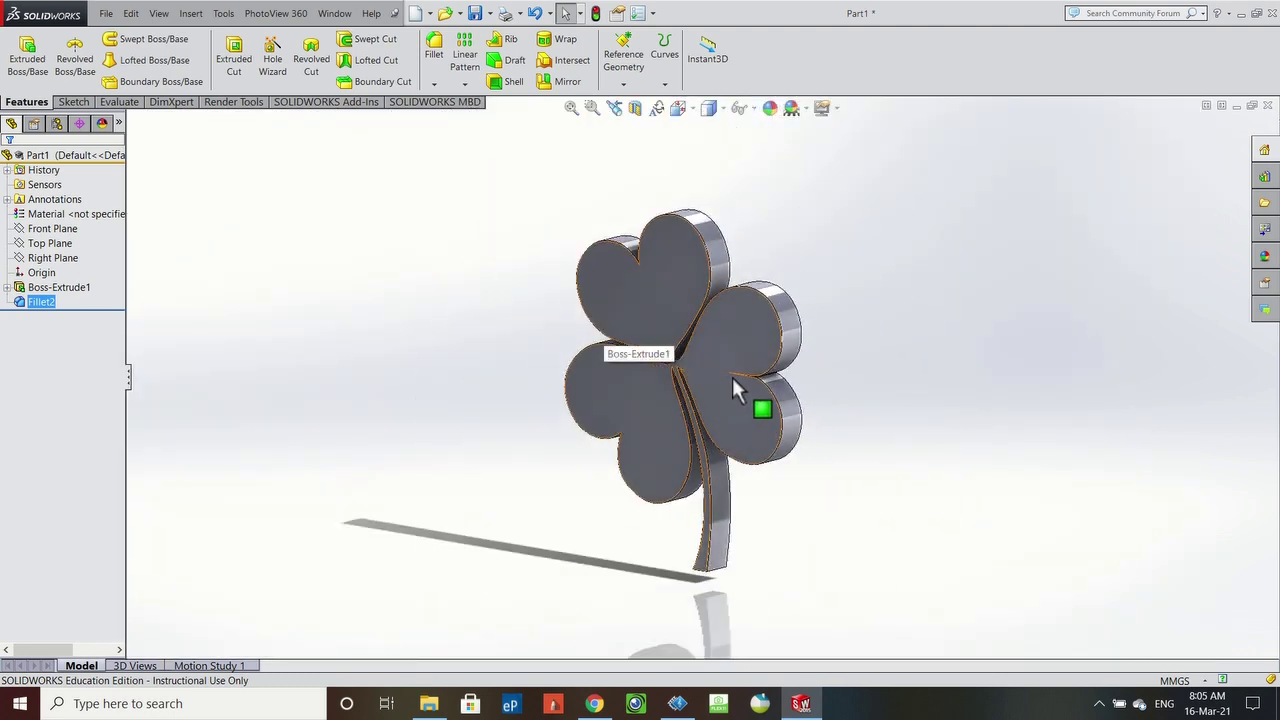
middle_click(661, 345)
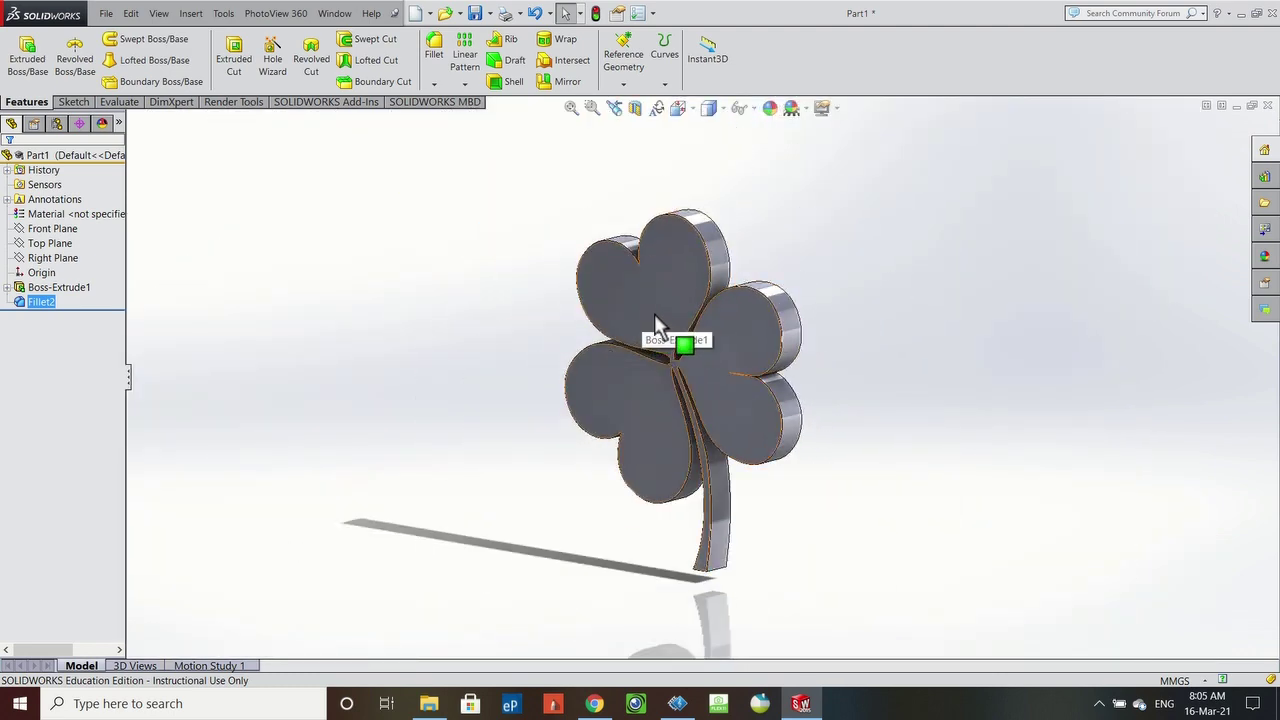
scroll(645, 323, down, 5)
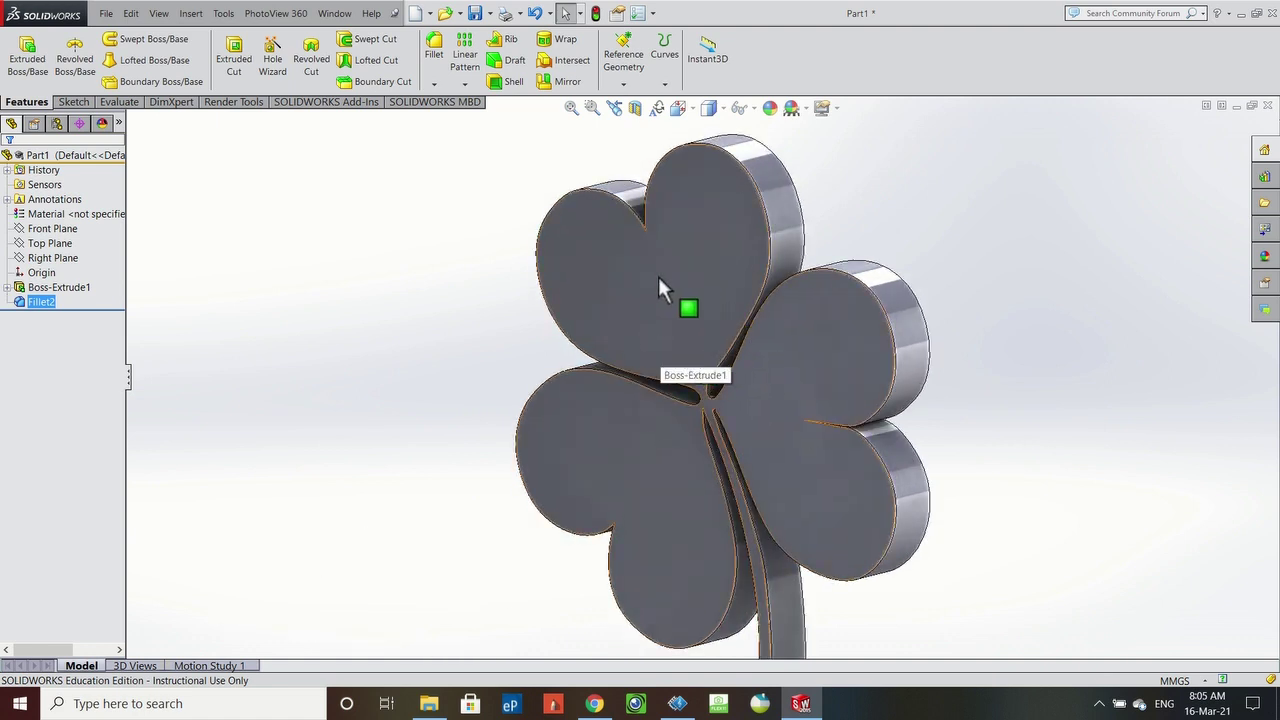
scroll(720, 470, up, 3)
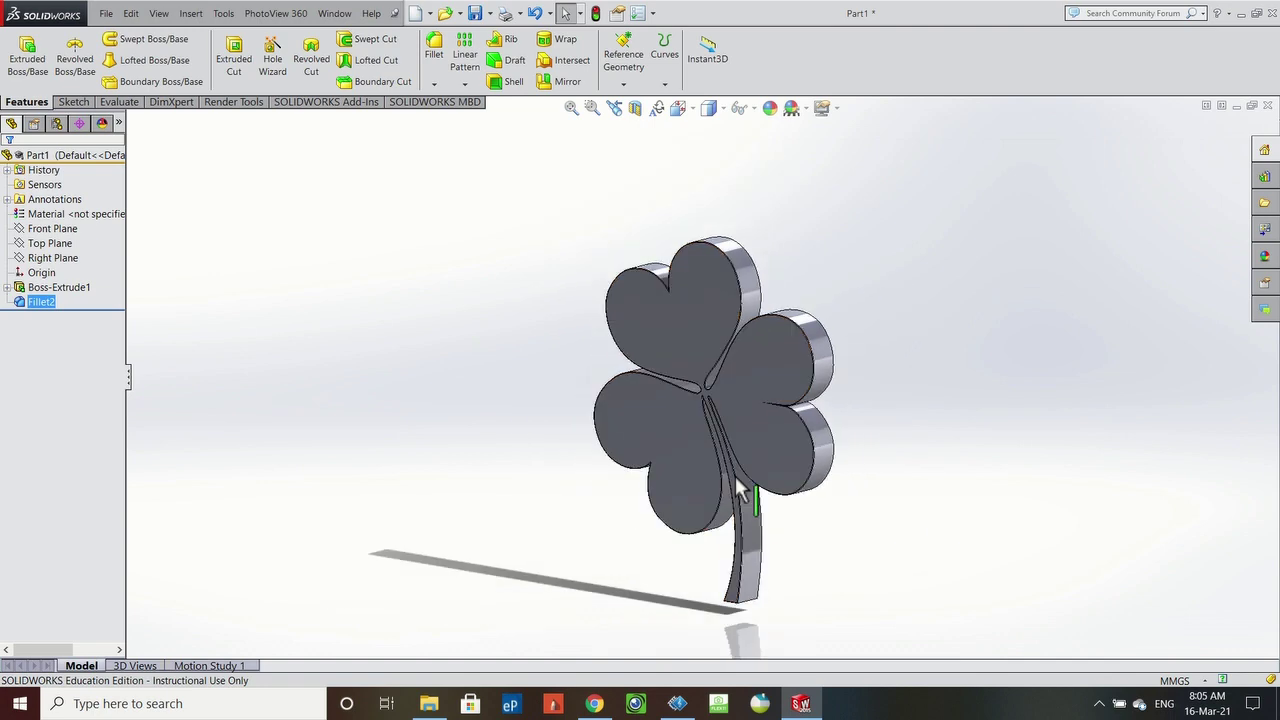
scroll(750, 480, down, 5)
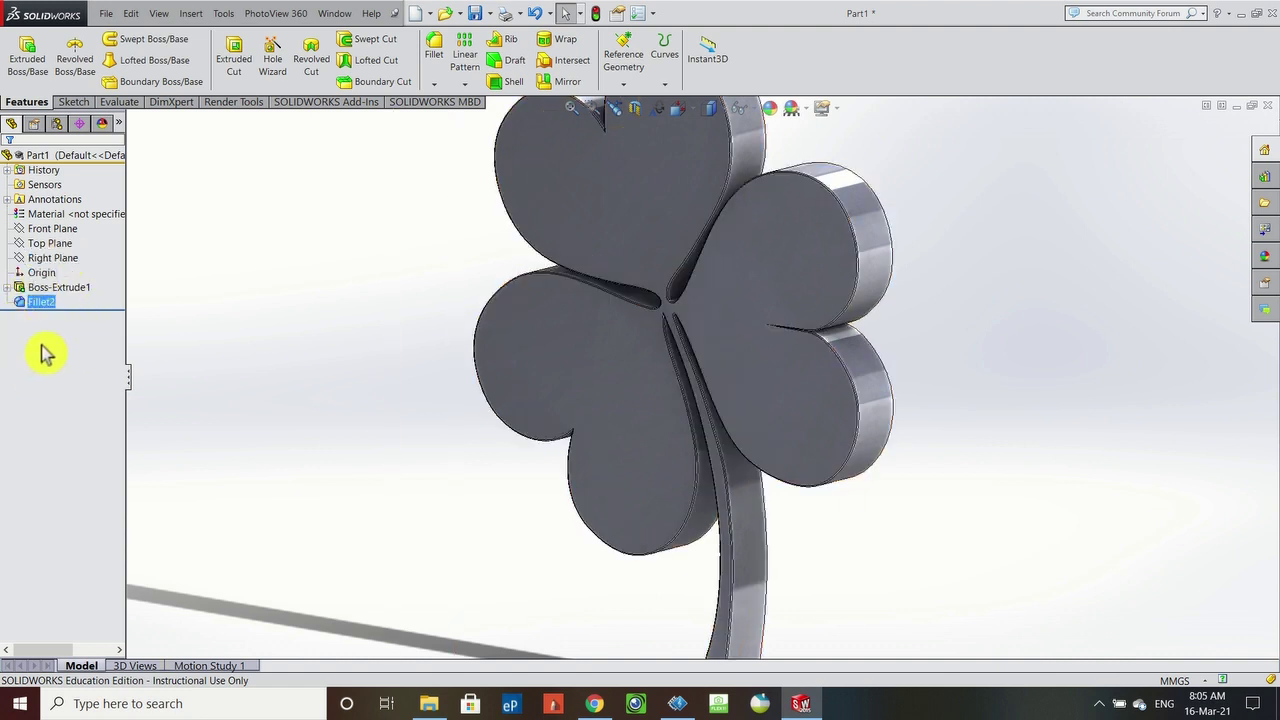
- Apply the green high gloss plastic appearance to both the extruded shamrock body and its fillet
click(63, 300)
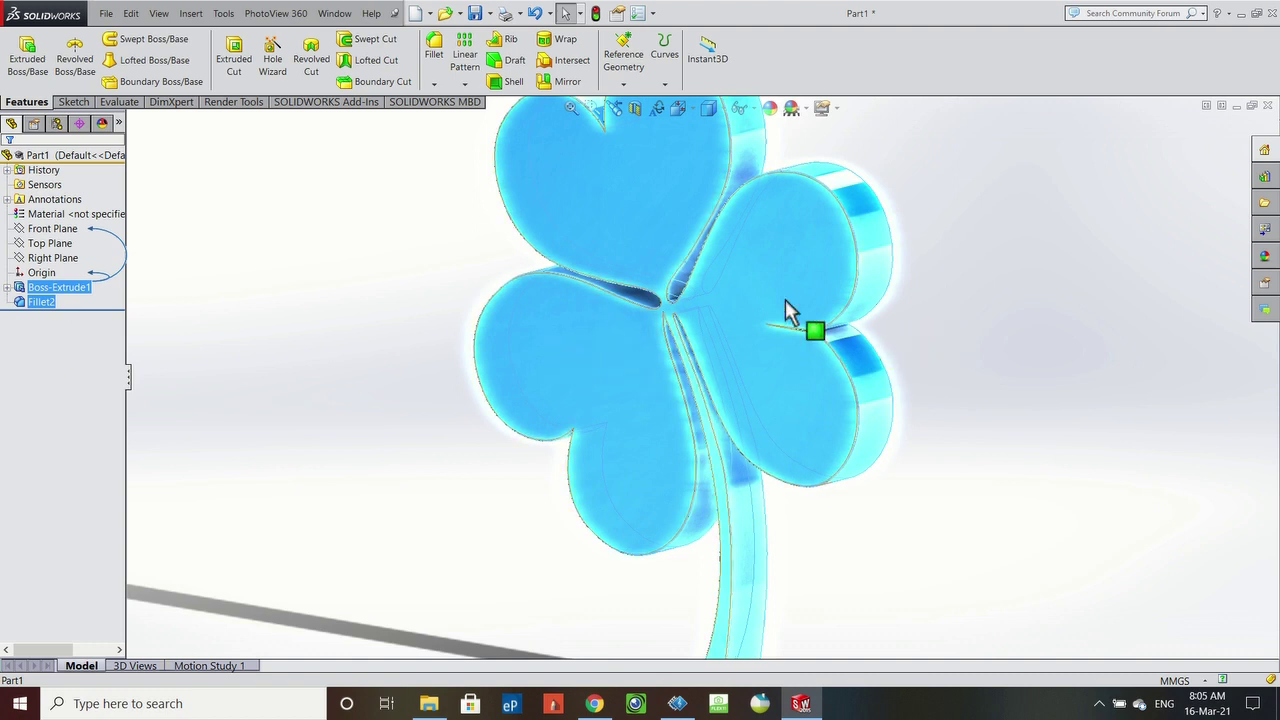
click(1264, 260)
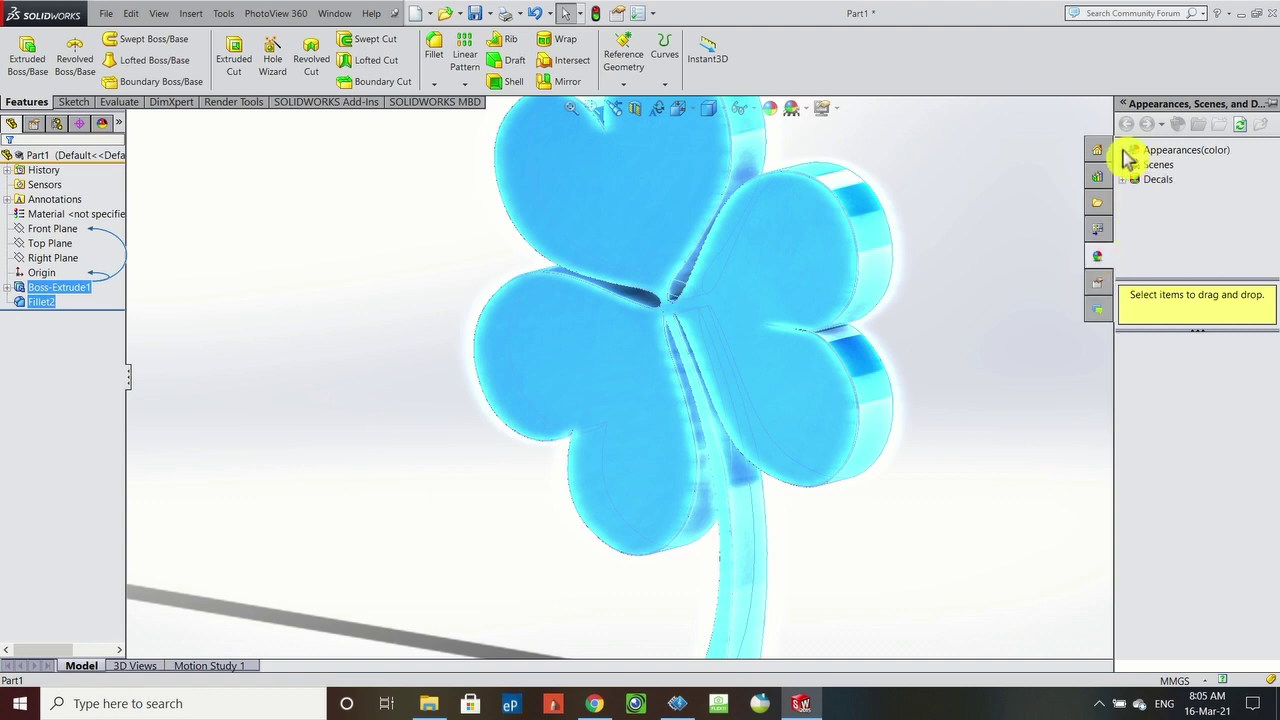
drag(1128, 160, 492, 383)
drag(728, 210, 1133, 158)
double_click(1128, 158)
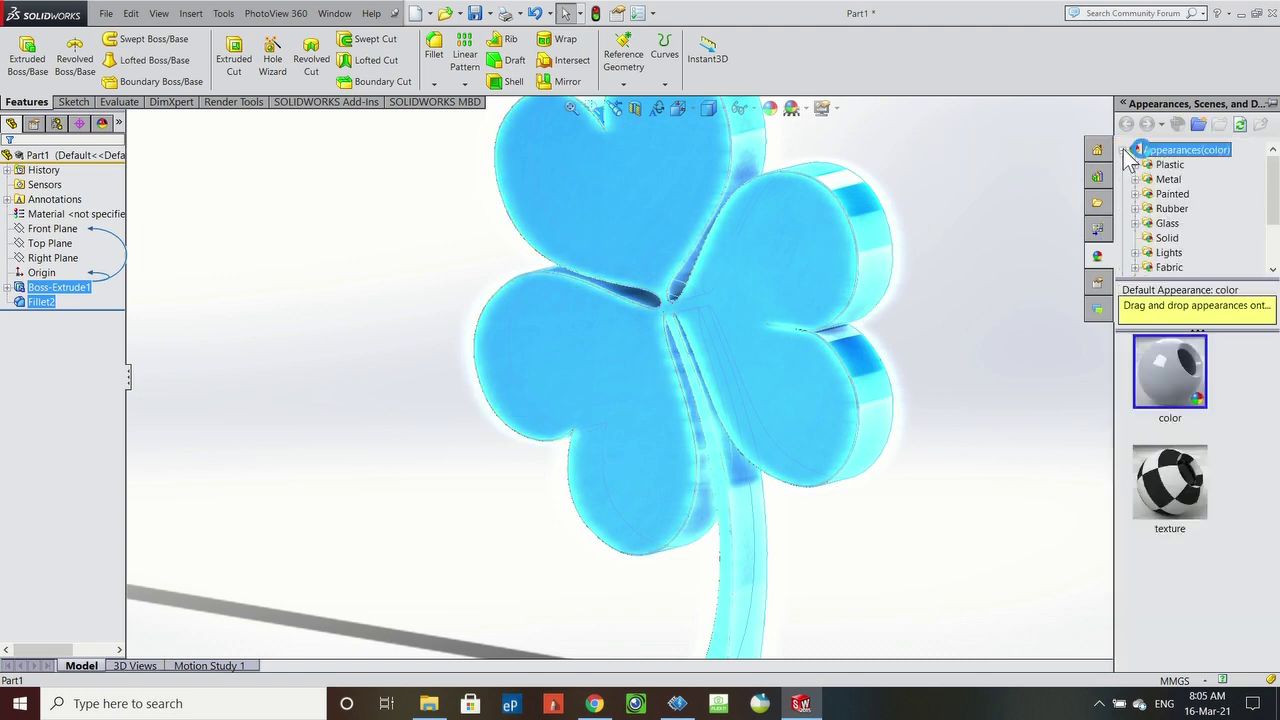
scroll(1160, 208, down, 2)
scroll(1157, 171, up, 2)
click(1137, 165)
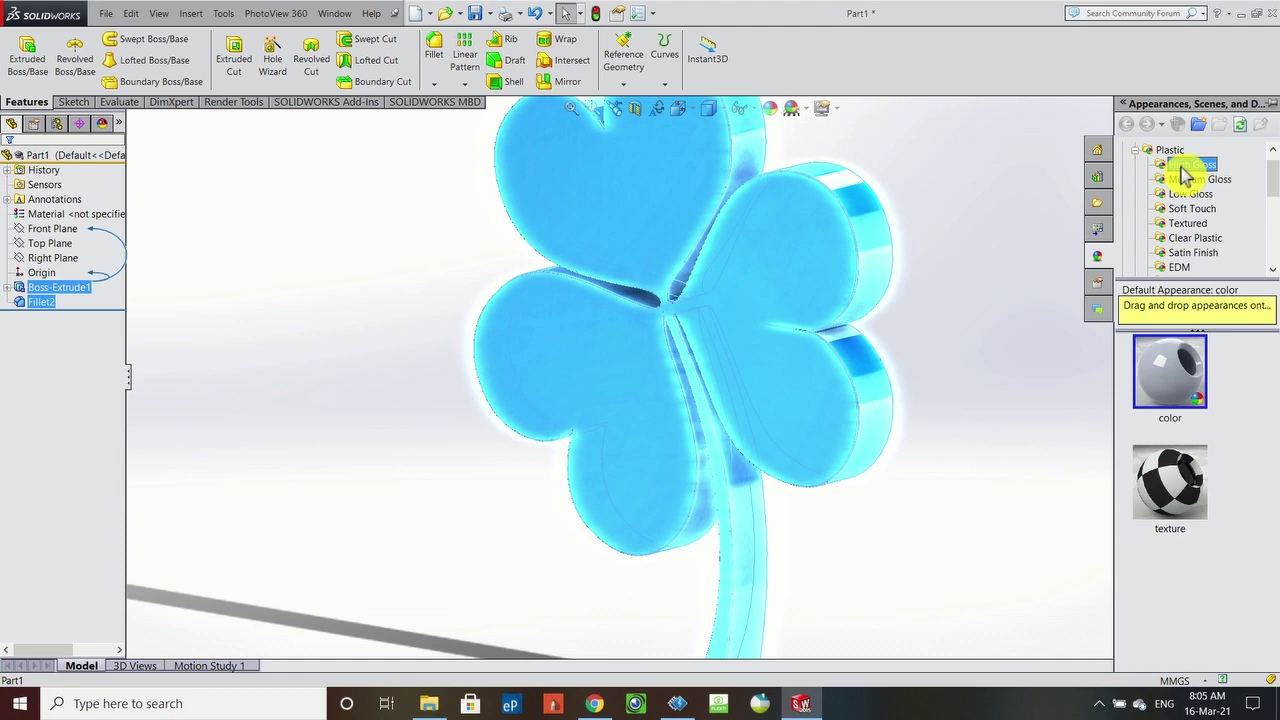
scroll(1177, 400, down, 6)
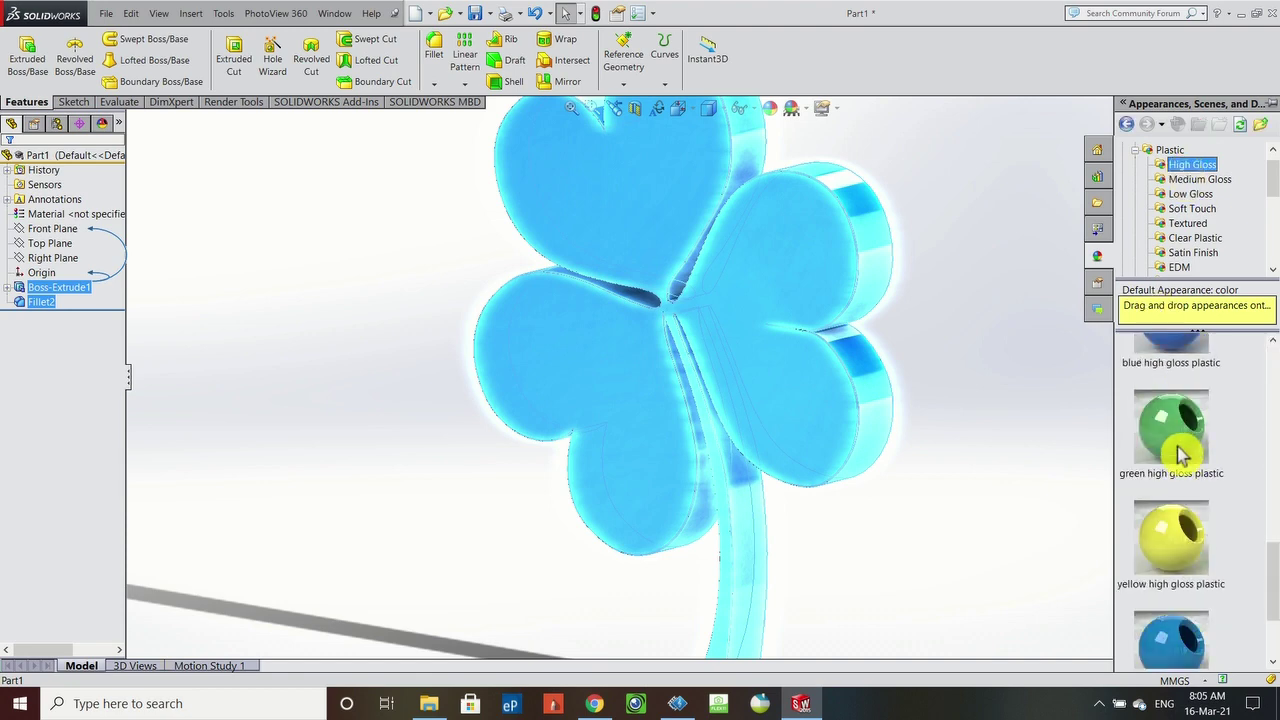
click(1178, 452)
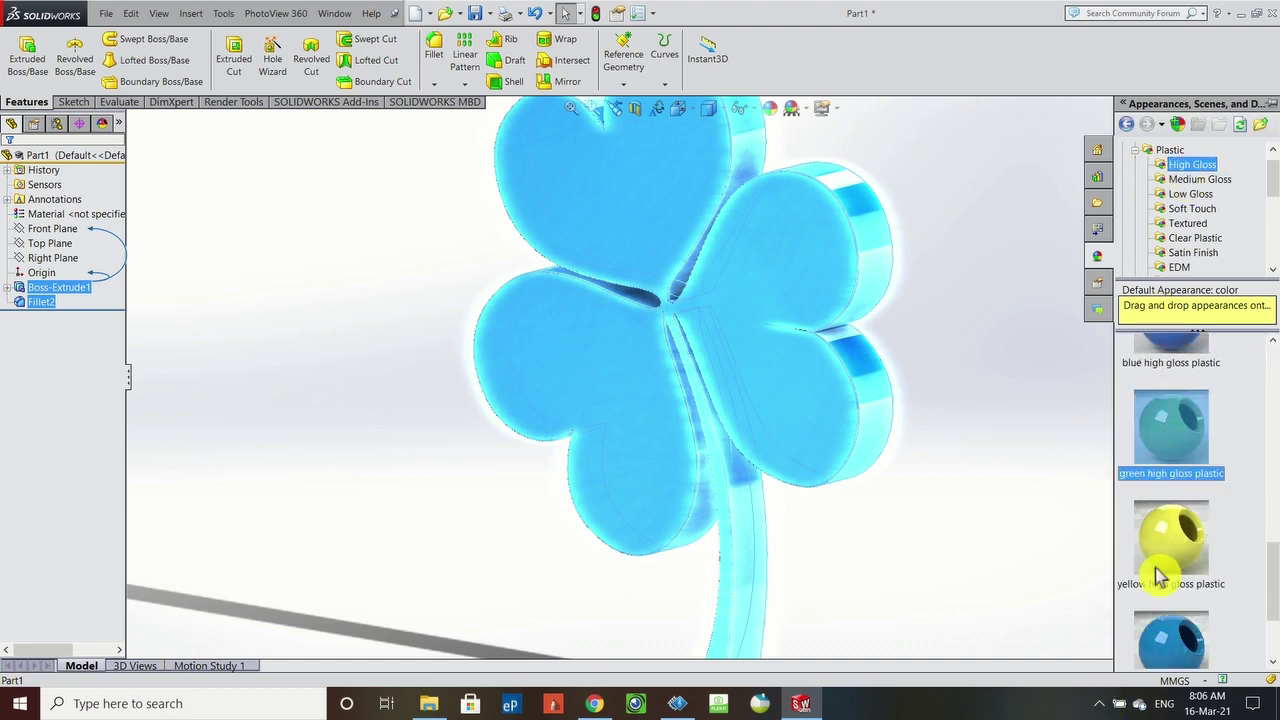
click(1187, 432)
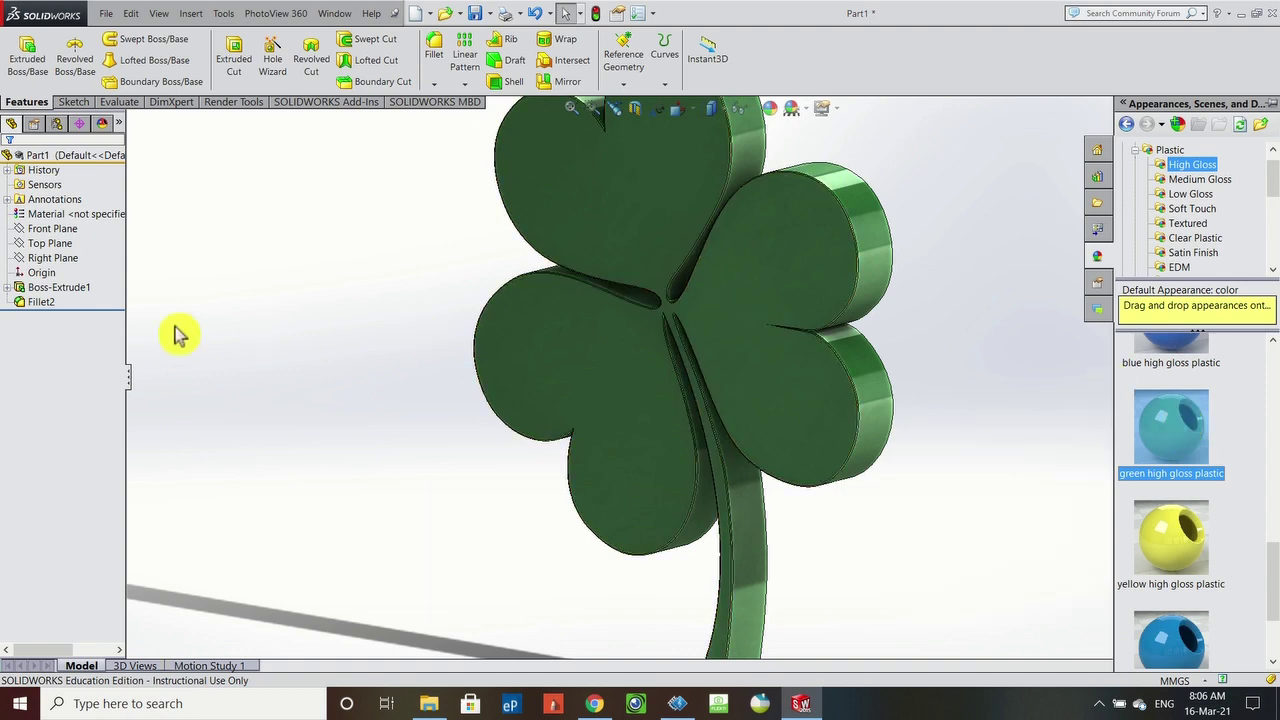
- Save the part on the Desktop as Shamrock
click(476, 15)
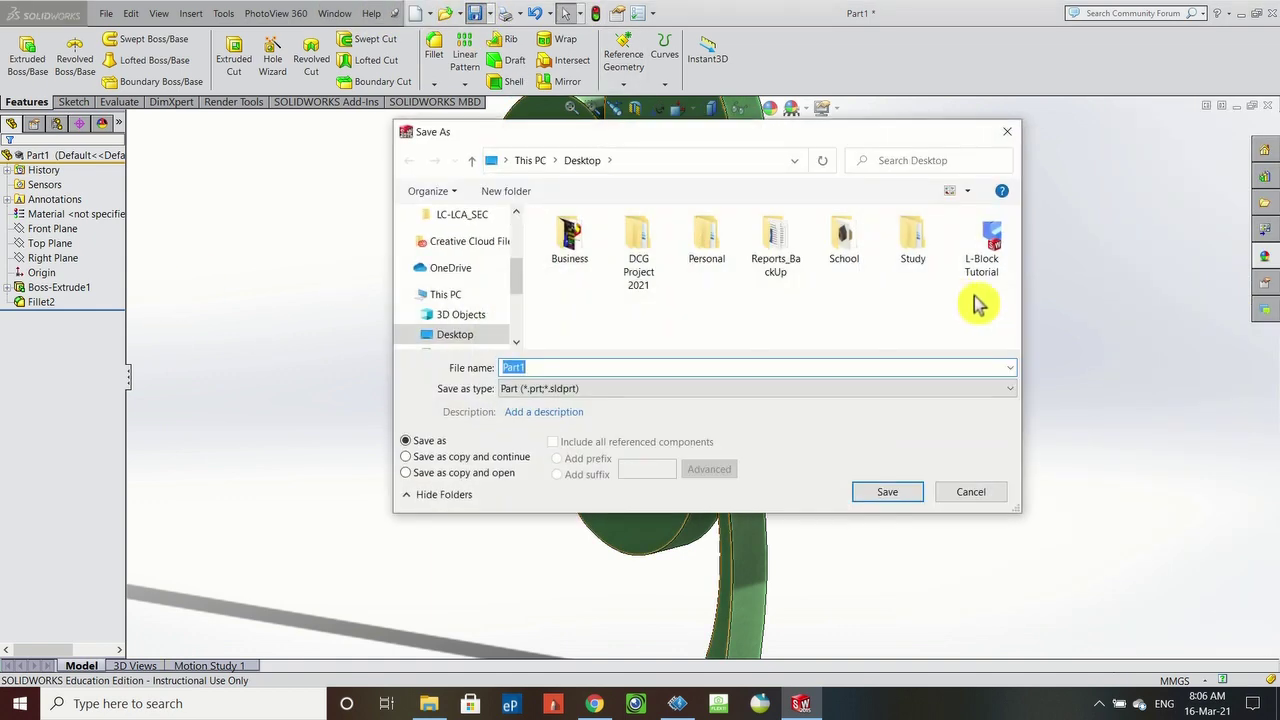
text(Sha)
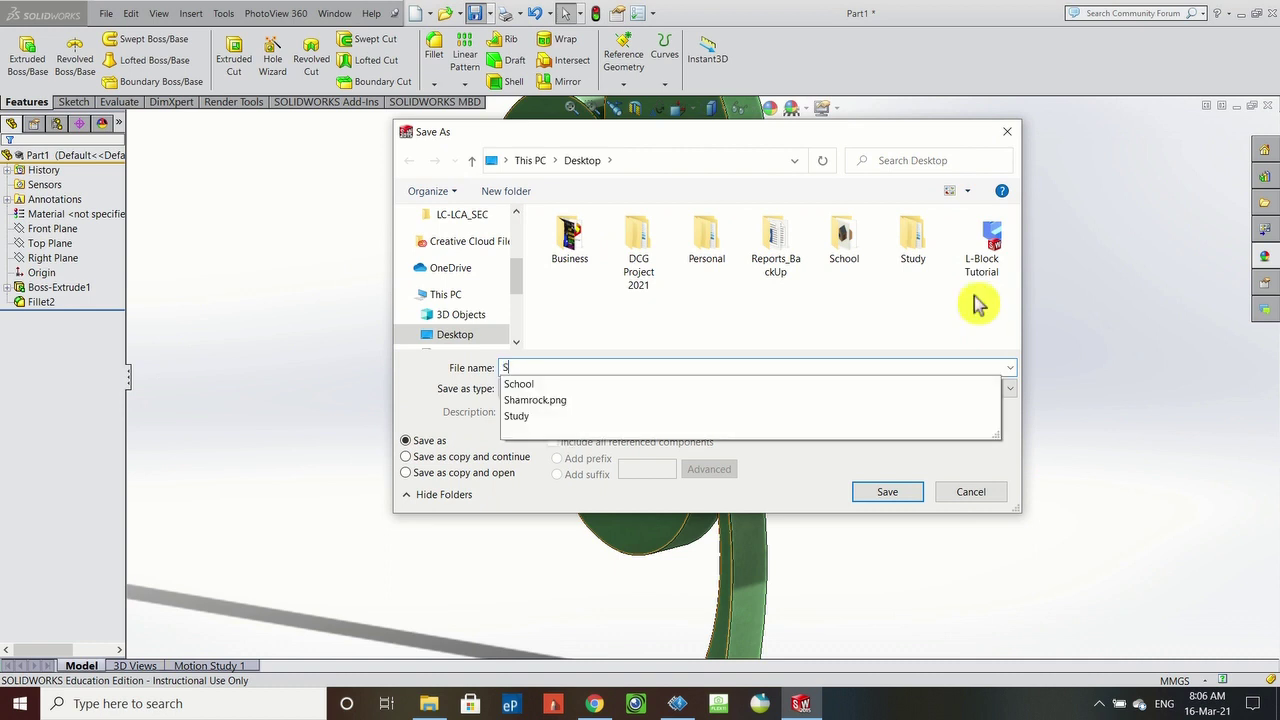
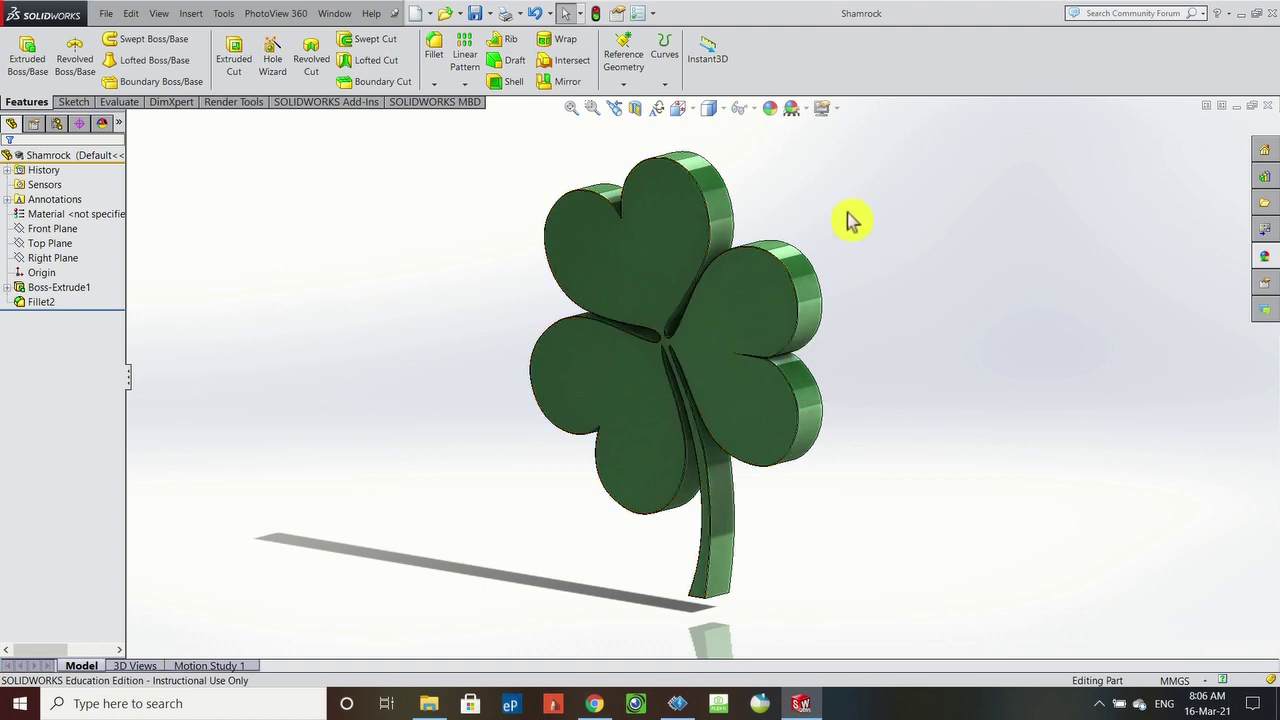
- Try the perspective display on the shamrock with the model fitted to the window
click(830, 108)
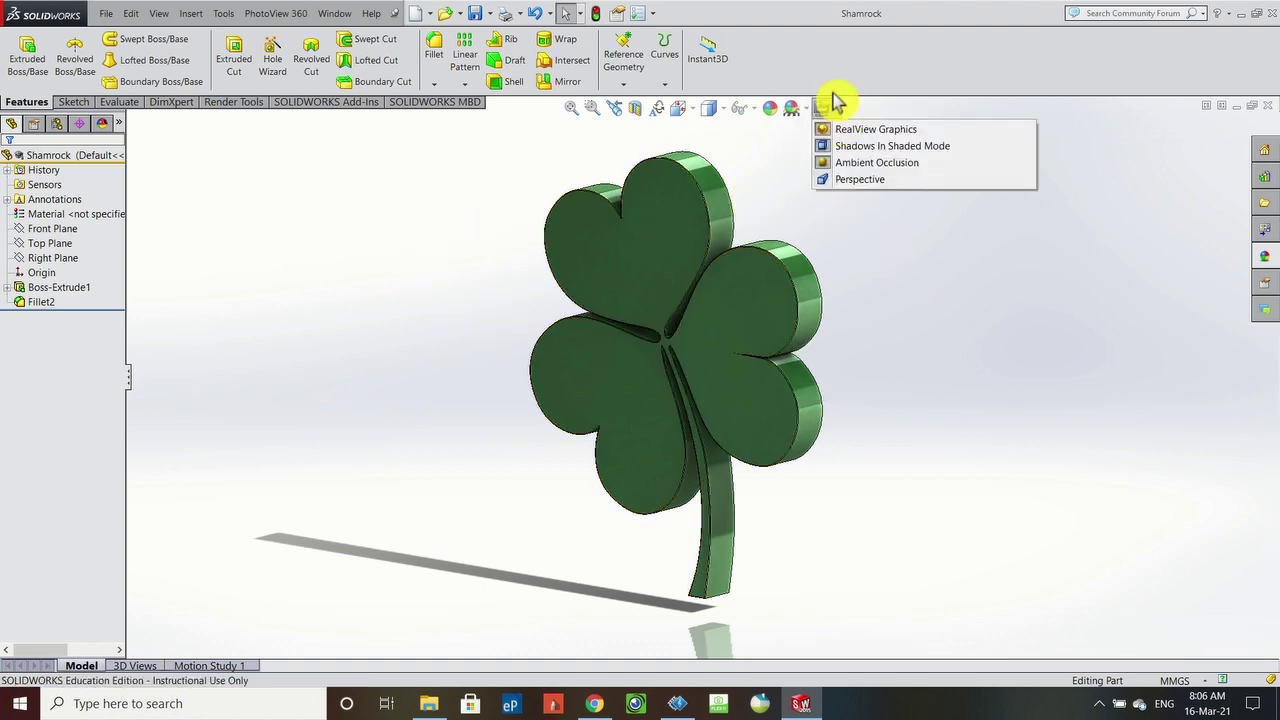
click(810, 109)
click(820, 112)
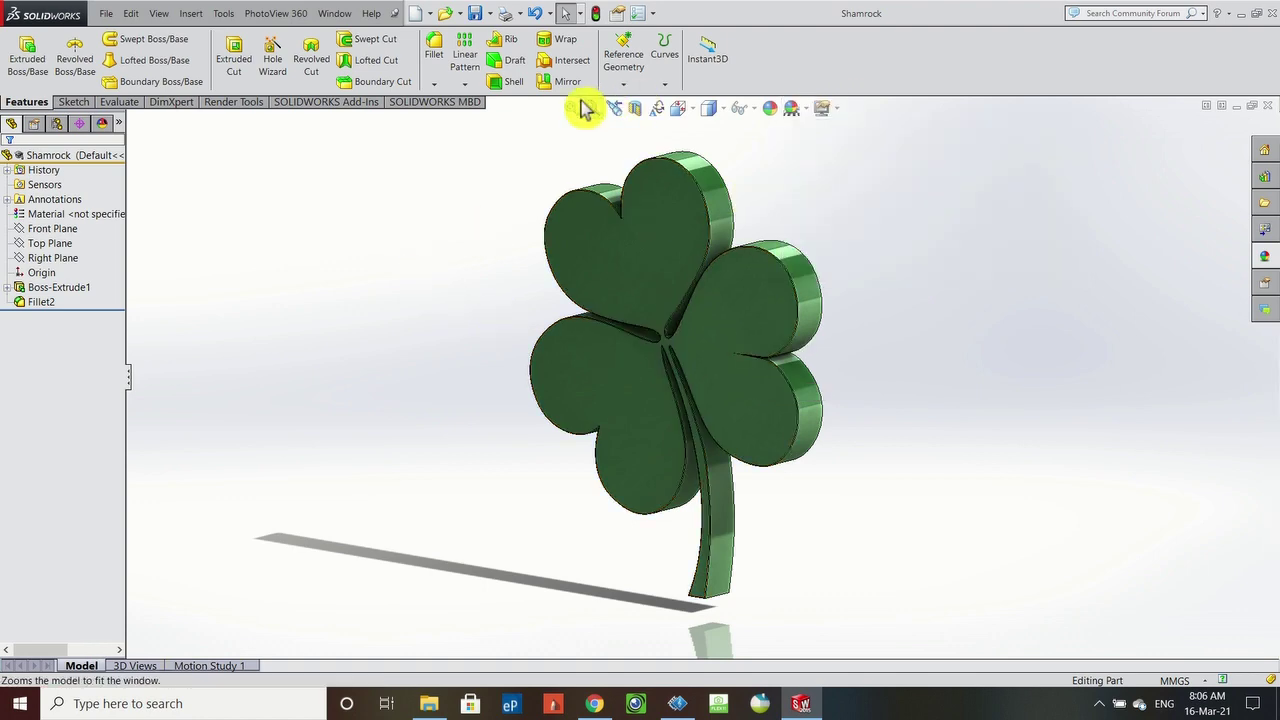
click(573, 108)
click(830, 110)
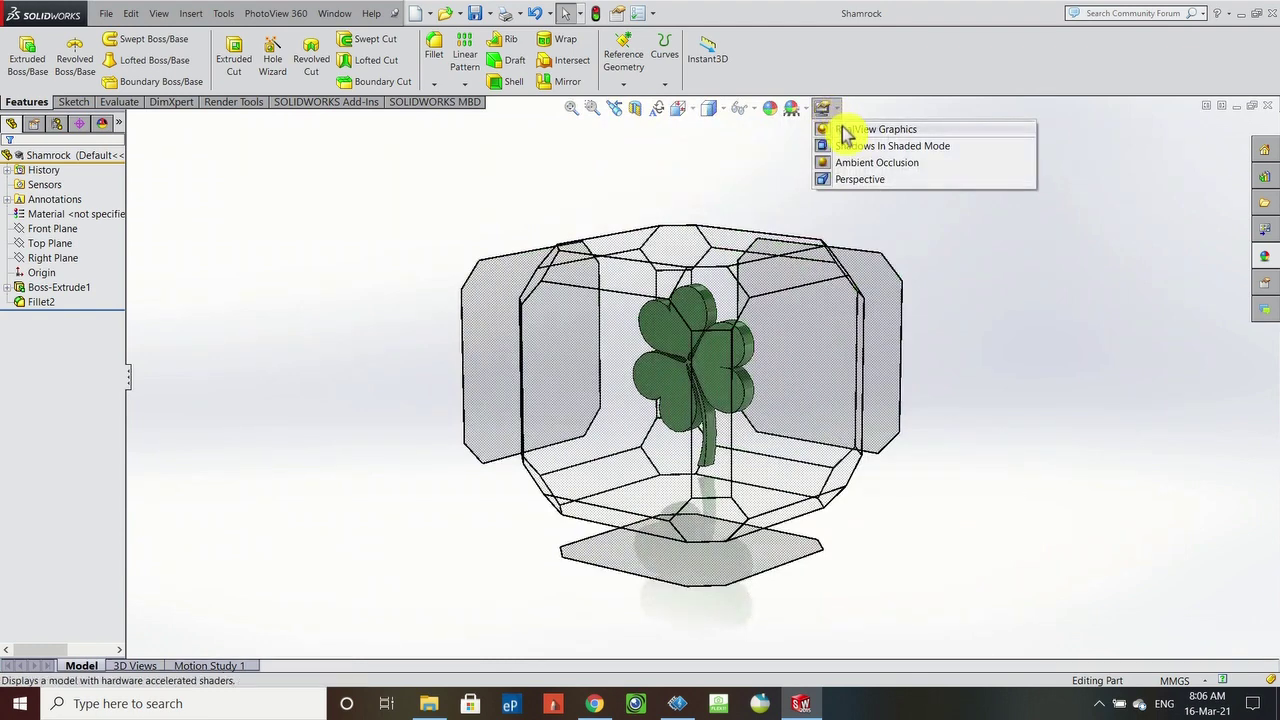
click(829, 178)
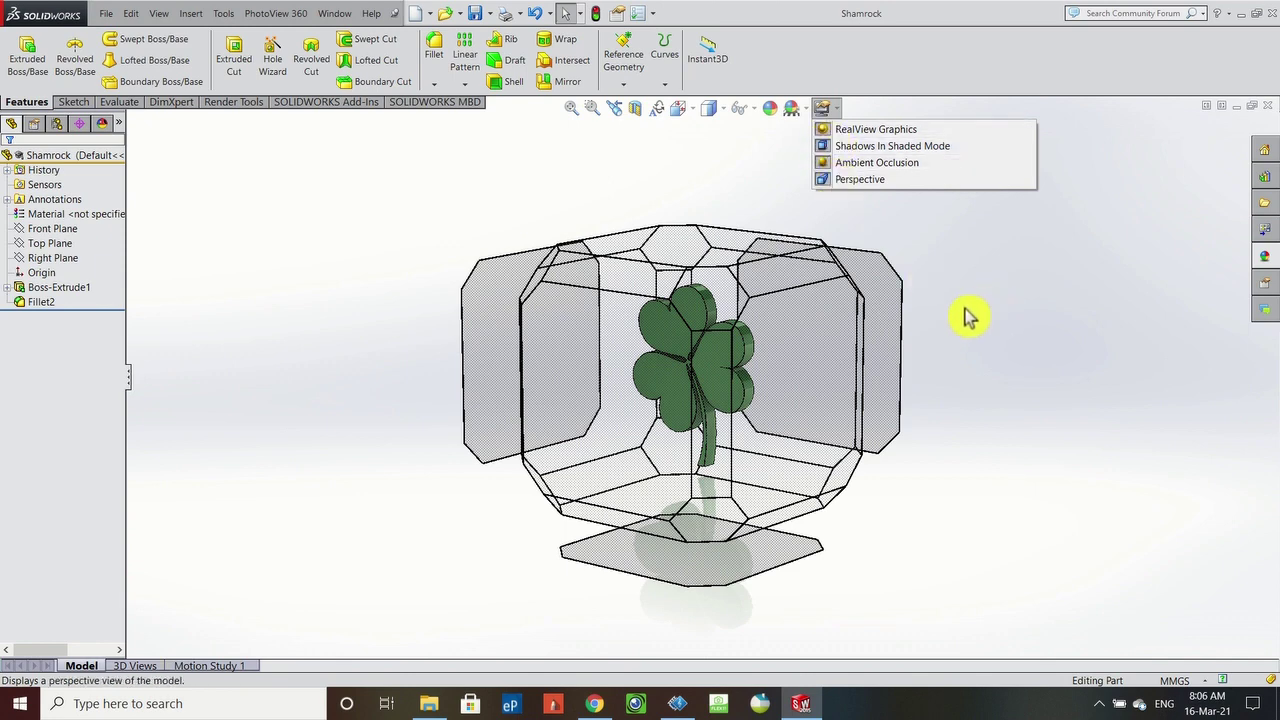
ctrl+middle_drag(766, 277, 731, 300)
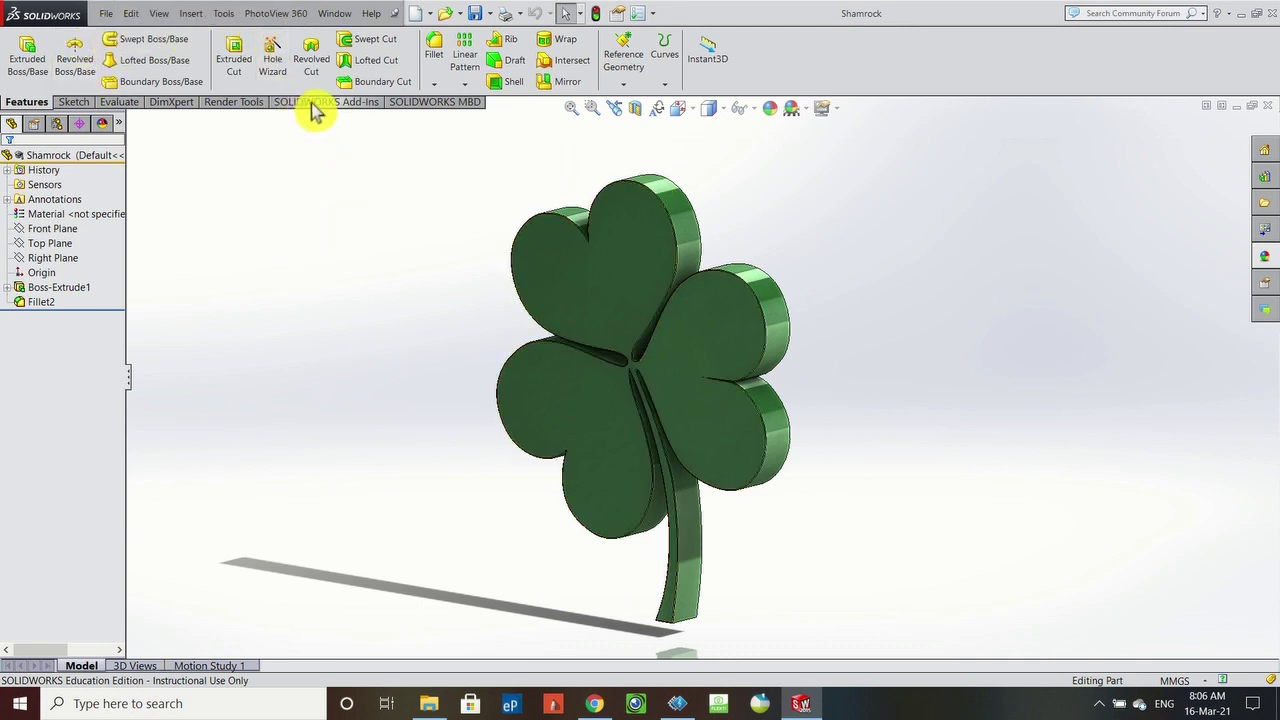
- Check in the Add-Ins list whether PhotoView 360 is active, then close the list
click(224, 14)
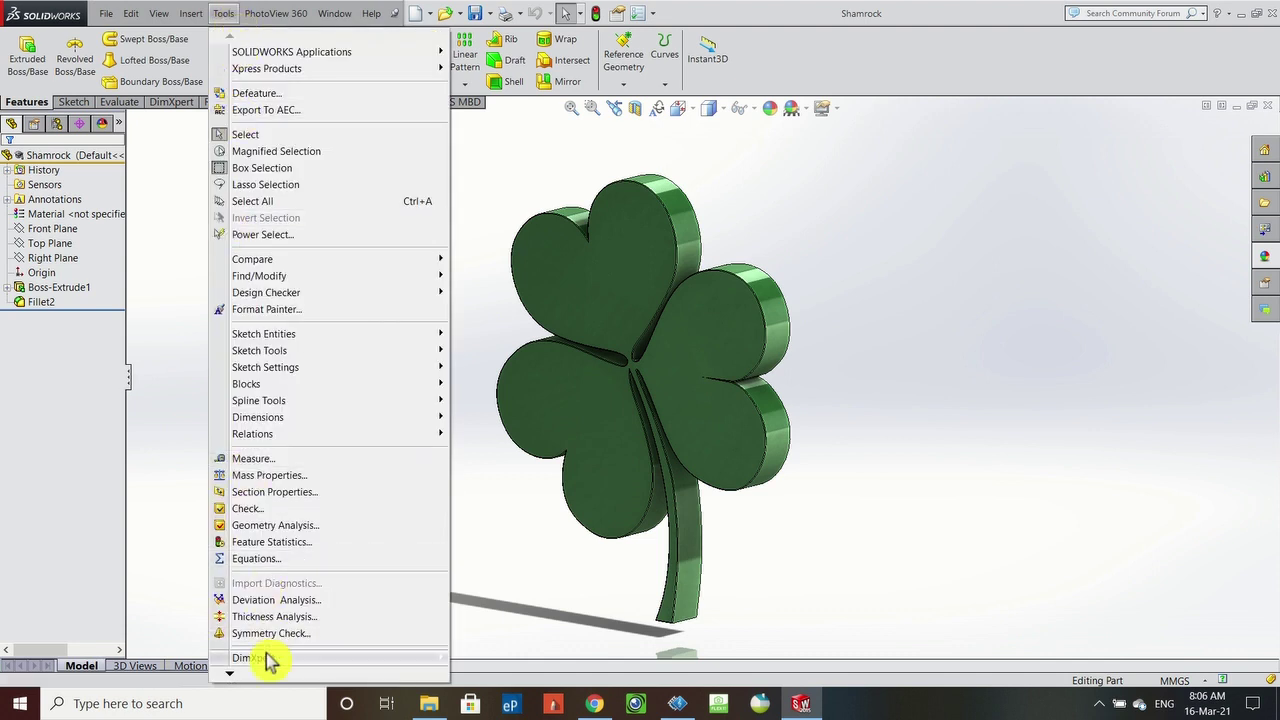
mouse_move(266, 676)
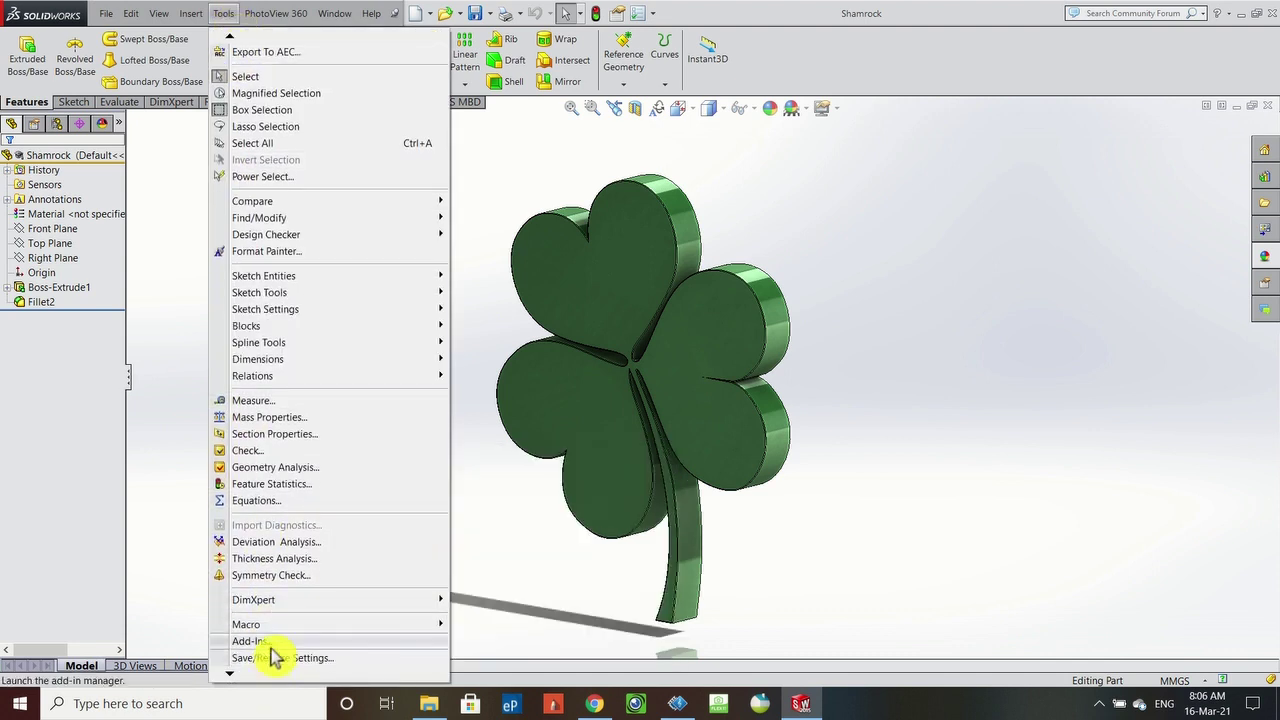
click(271, 645)
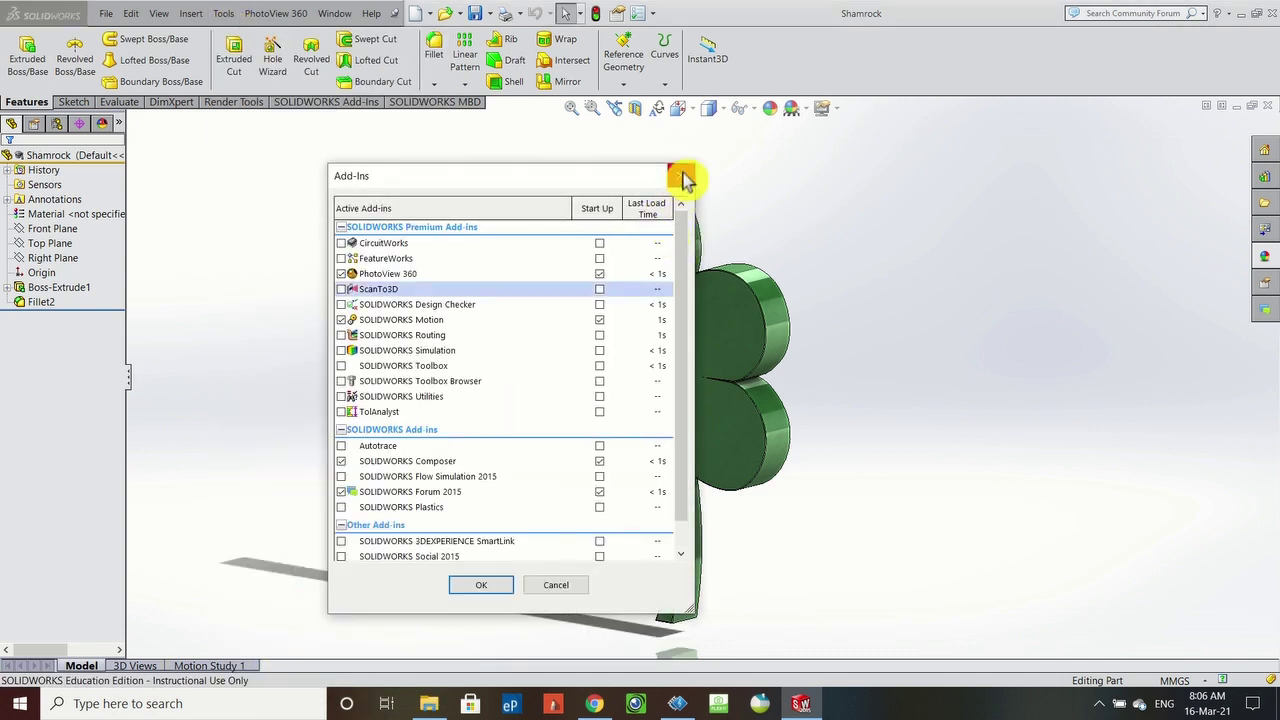
click(341, 274)
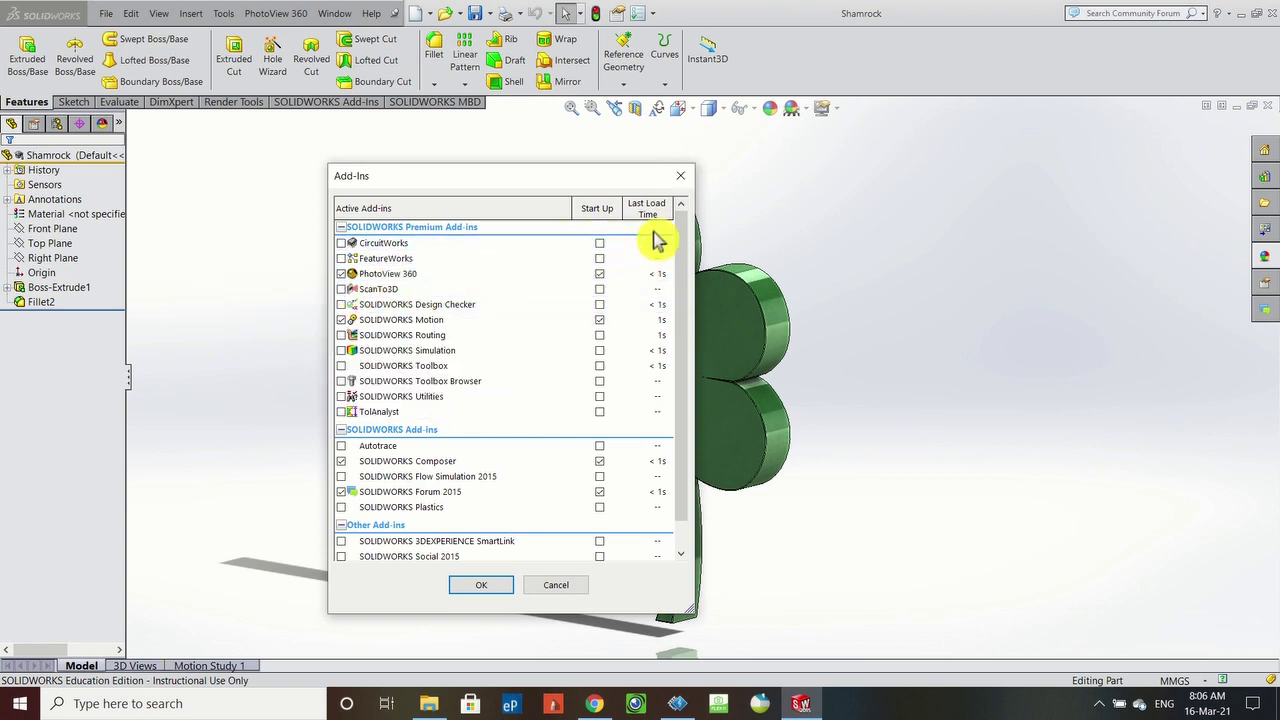
click(680, 178)
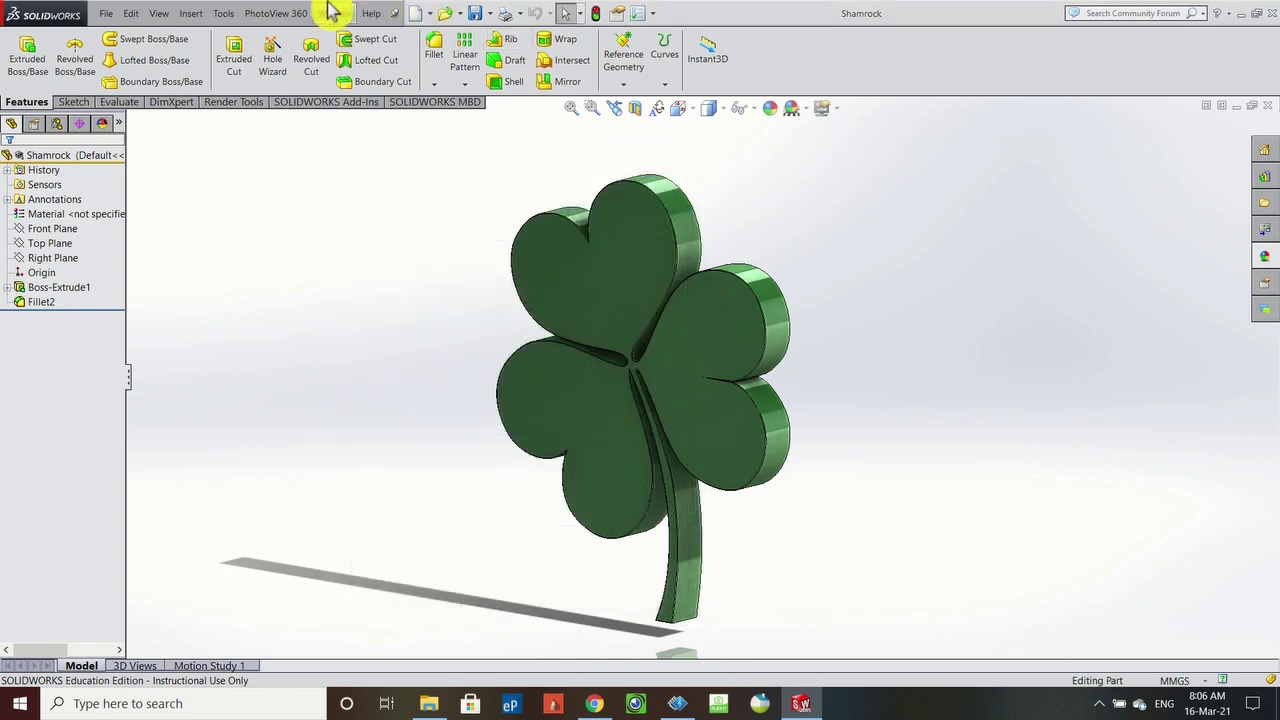
- Set both the preview render quality and the final render quality to Better in the PhotoView 360 options
click(288, 14)
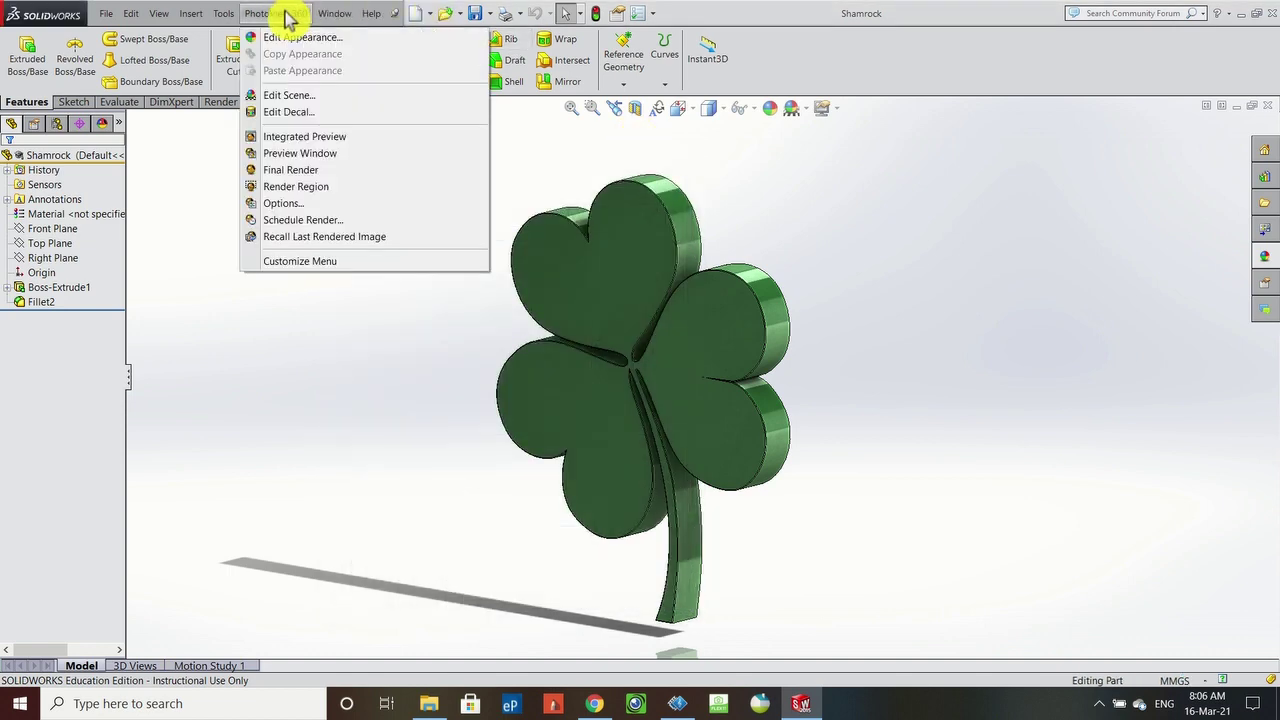
click(290, 204)
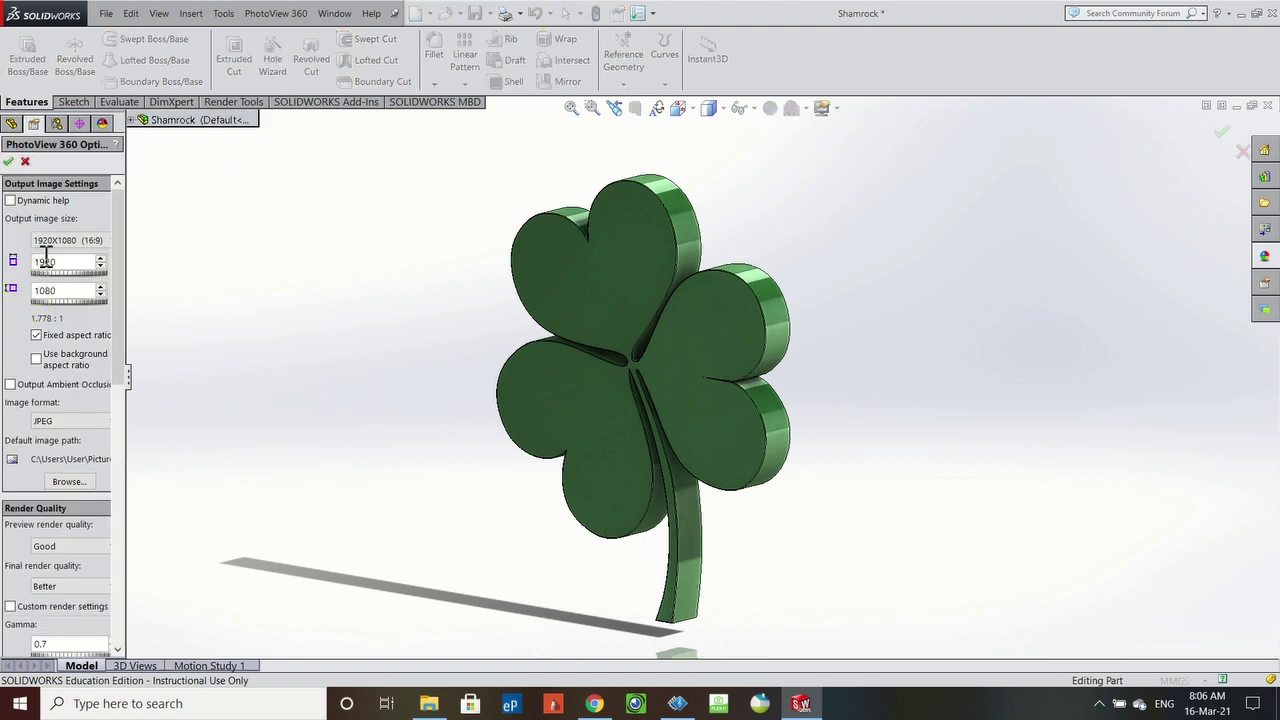
click(70, 548)
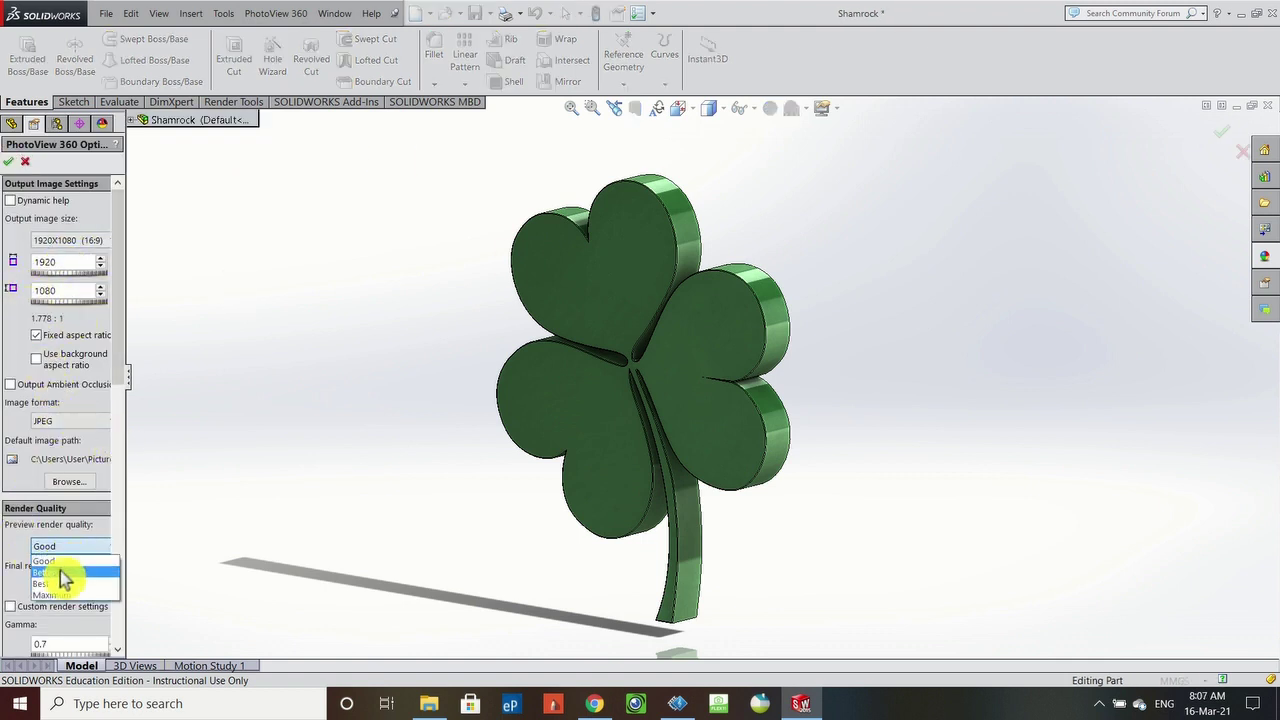
click(52, 573)
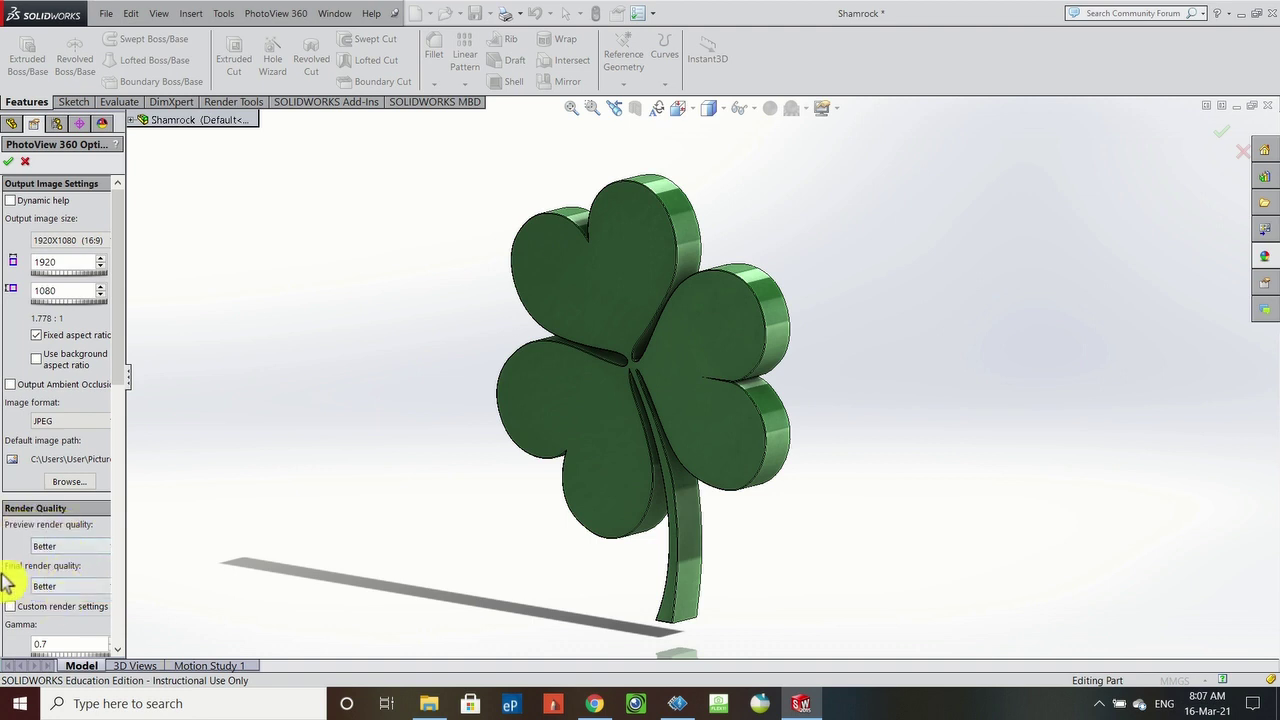
click(83, 595)
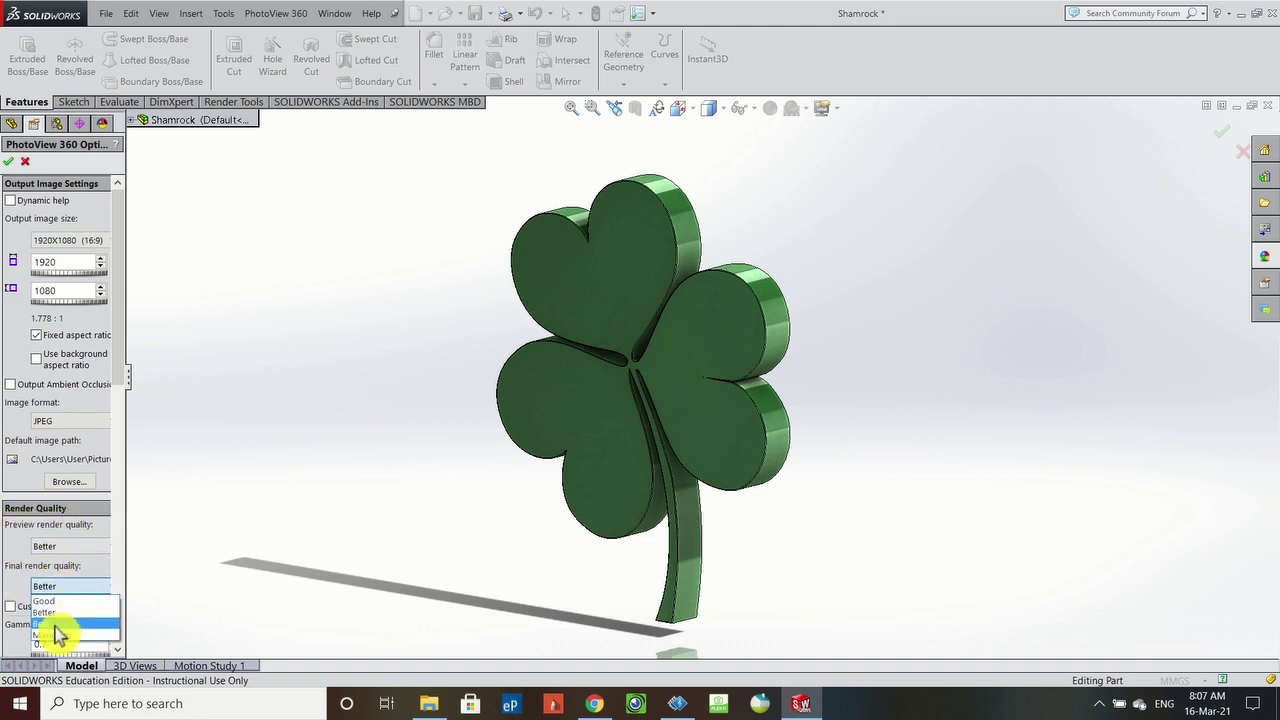
click(55, 611)
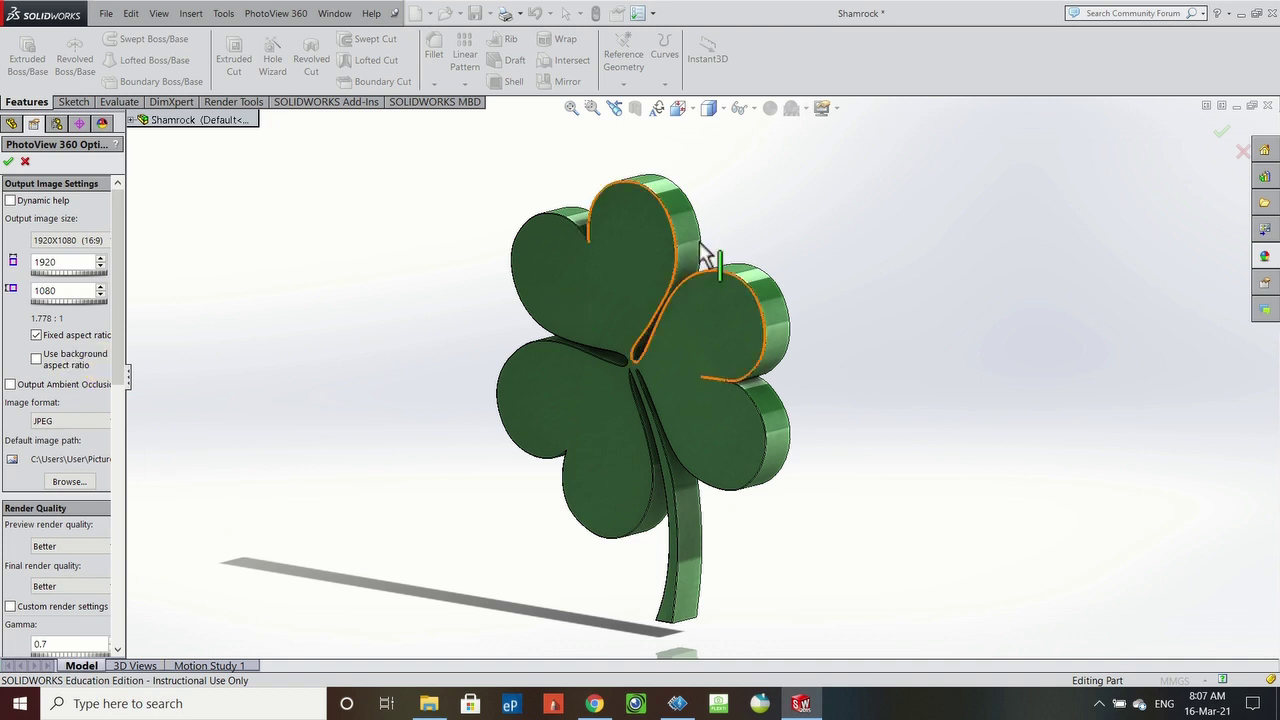
click(12, 164)
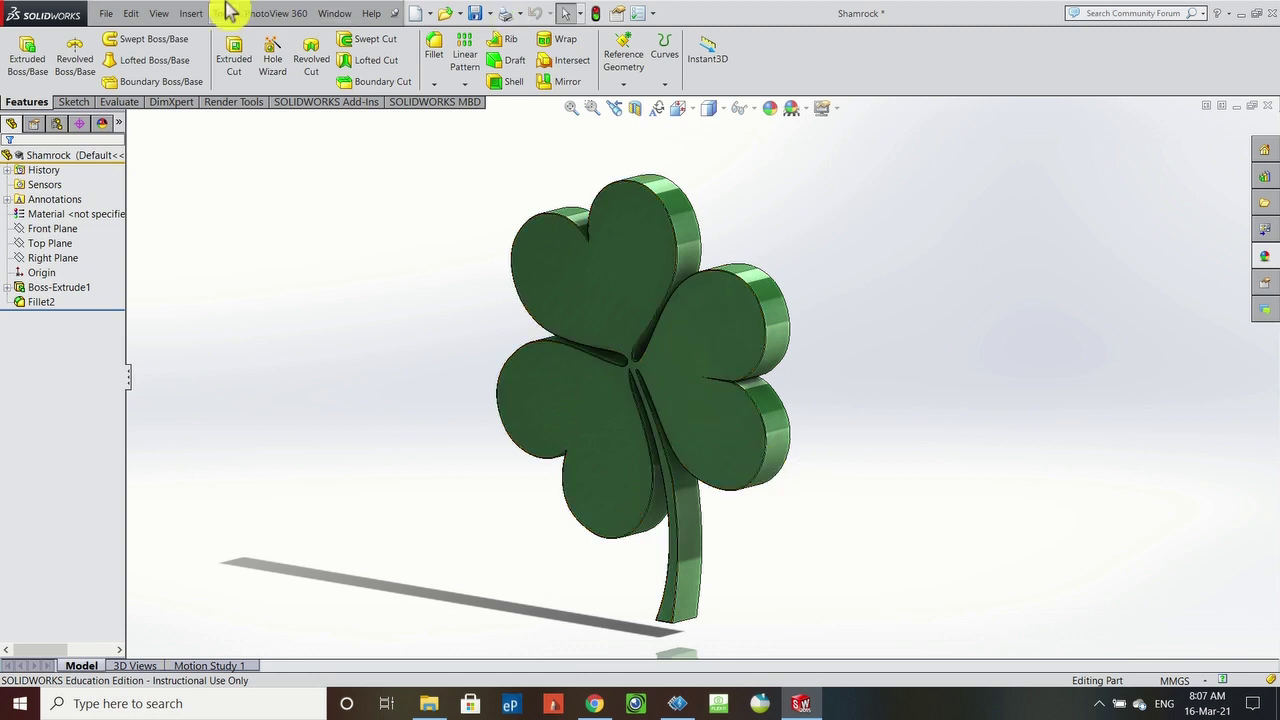
- Start a PhotoView 360 final render of the shamrock, abort it and close the preview window
click(285, 16)
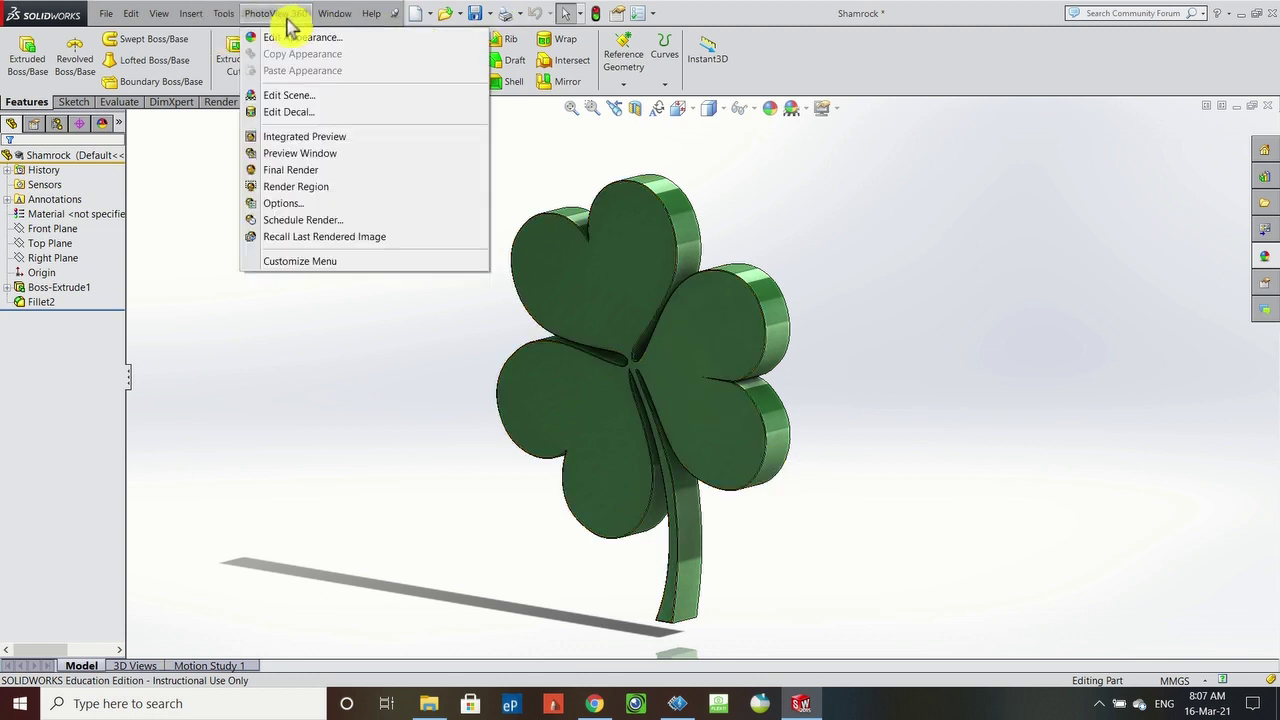
click(303, 172)
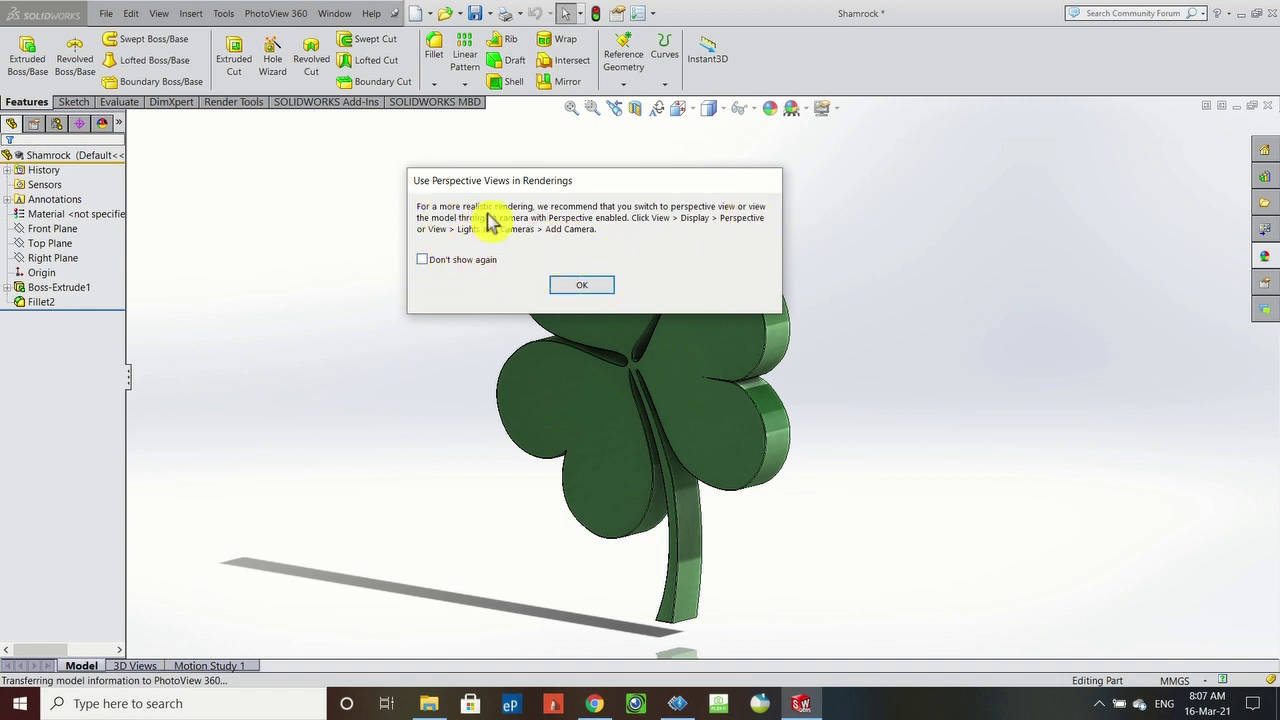
click(590, 290)
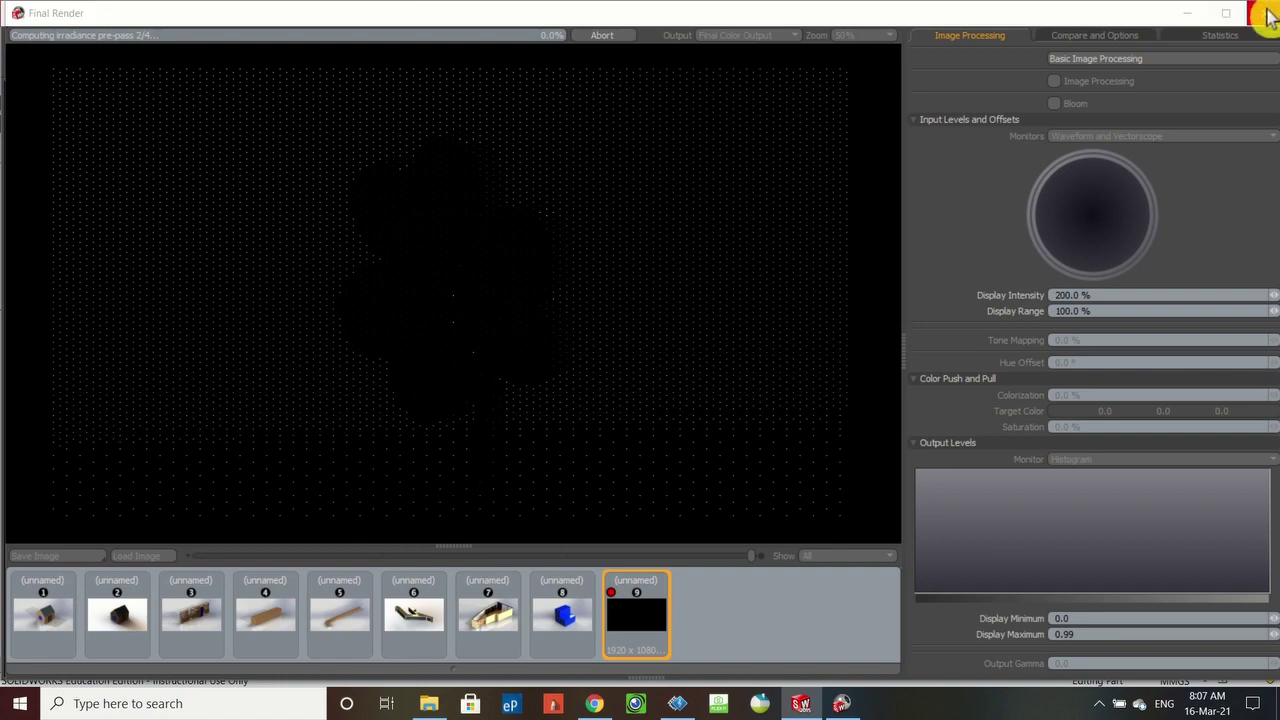
click(1262, 13)
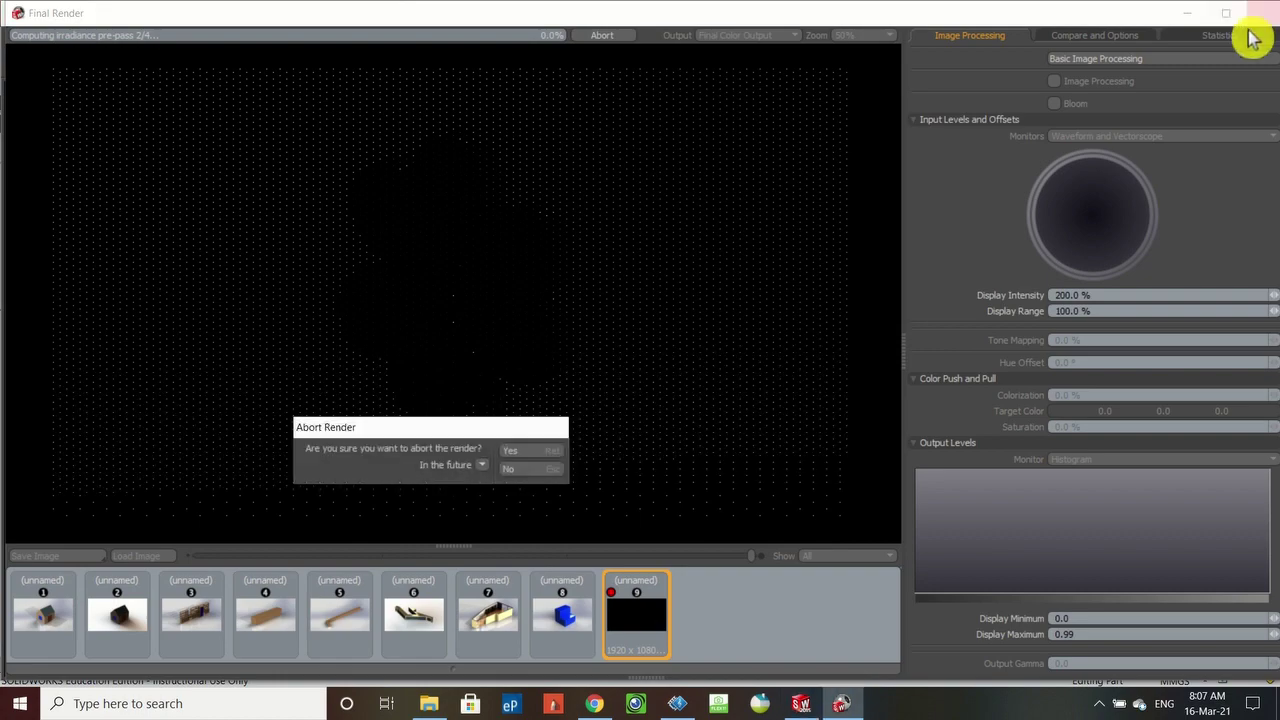
click(526, 450)
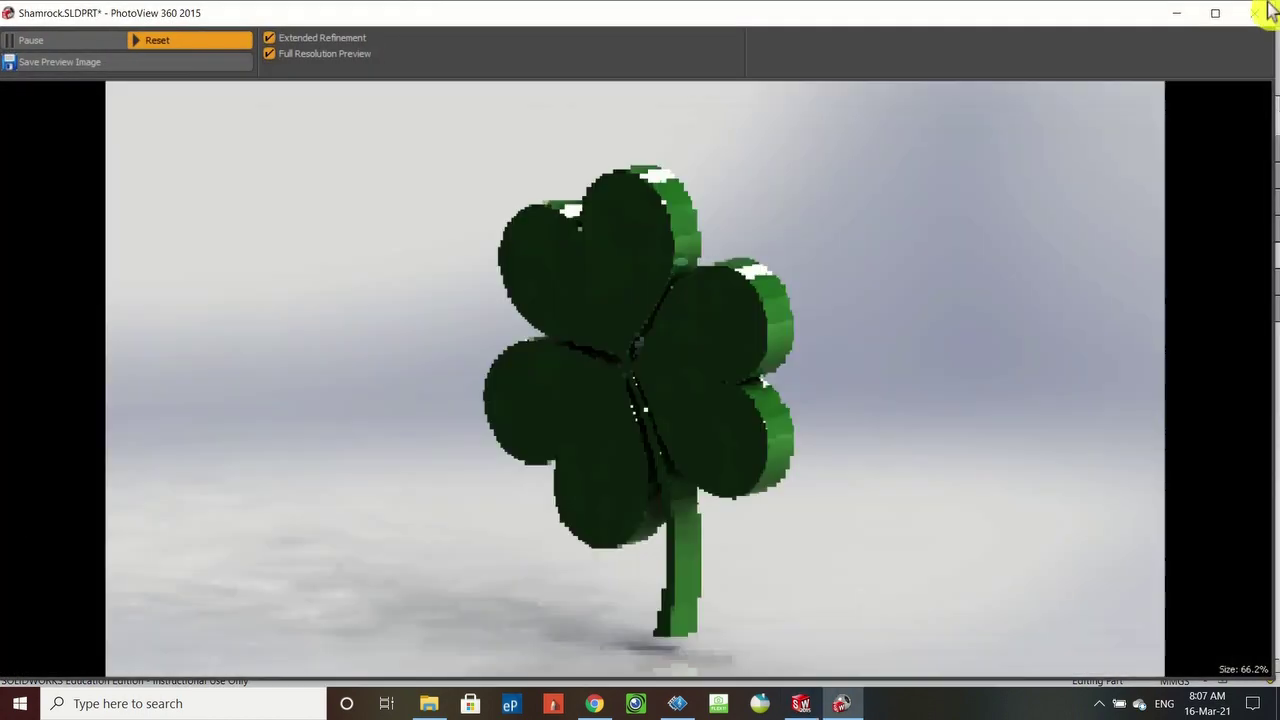
click(1250, 14)
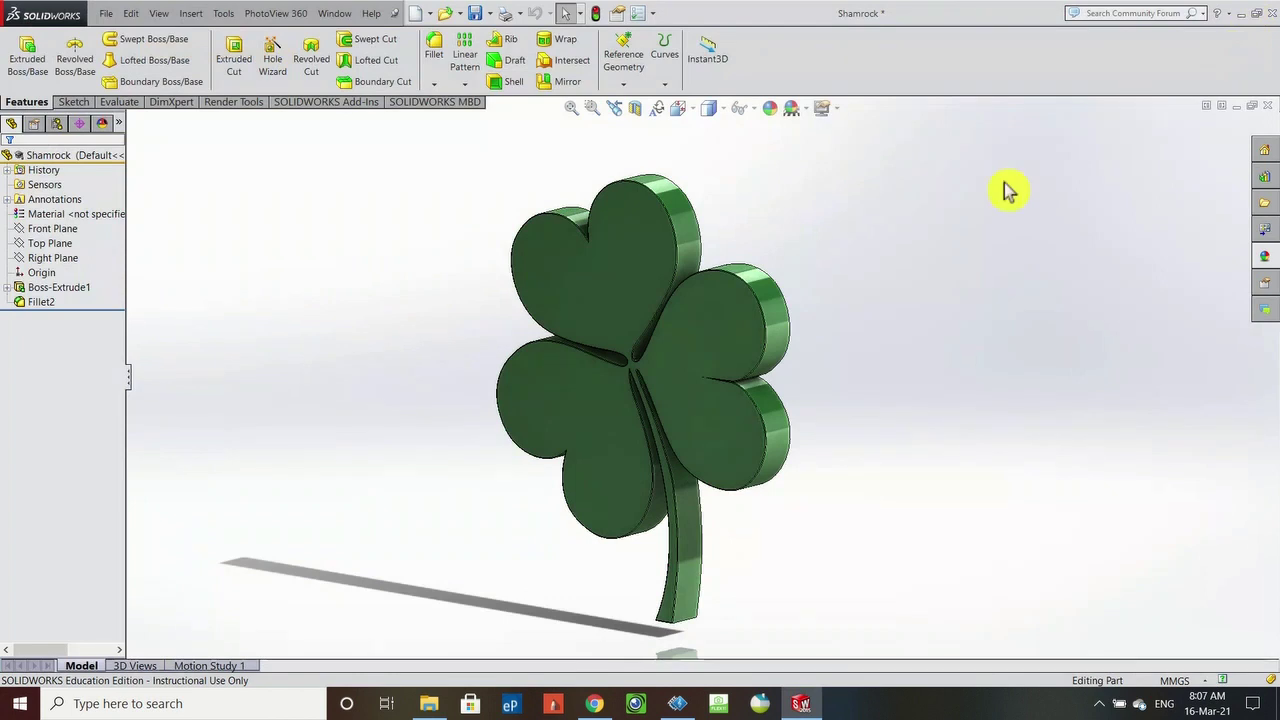
- Turn on the perspective display for the shamrock and save the part
click(838, 108)
click(828, 180)
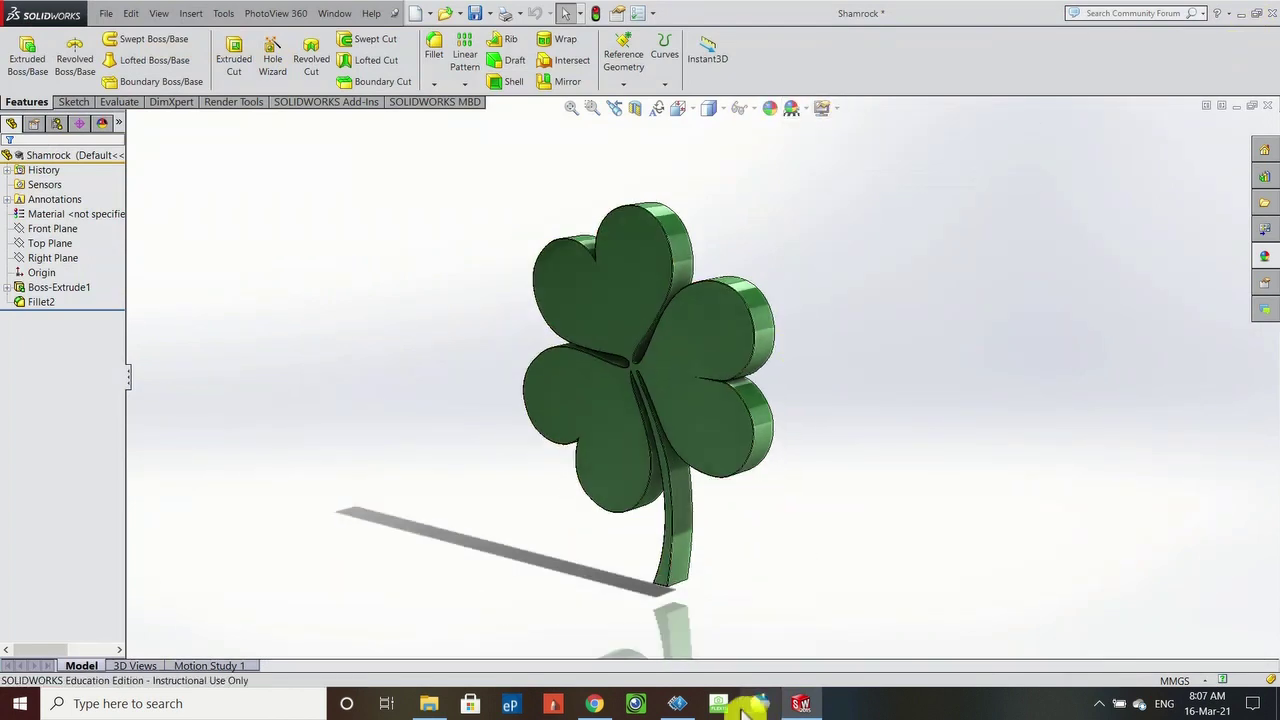
middle_drag(697, 563, 700, 255)
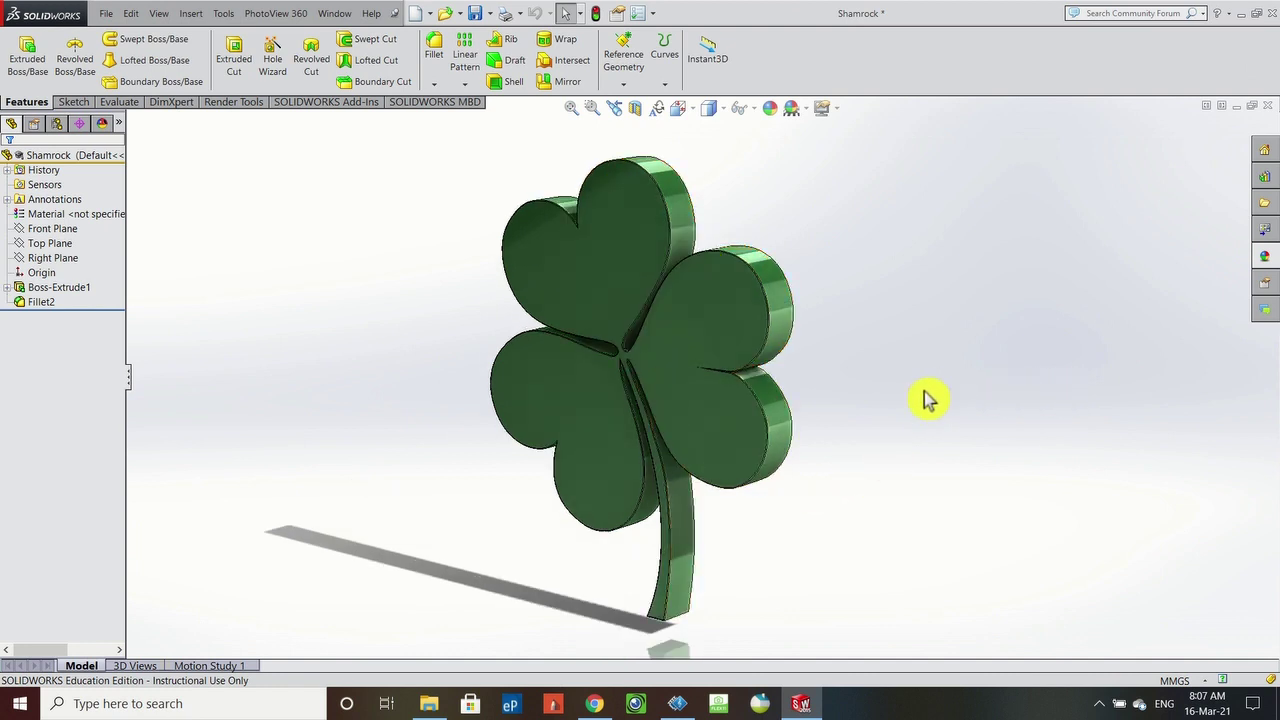
click(475, 16)
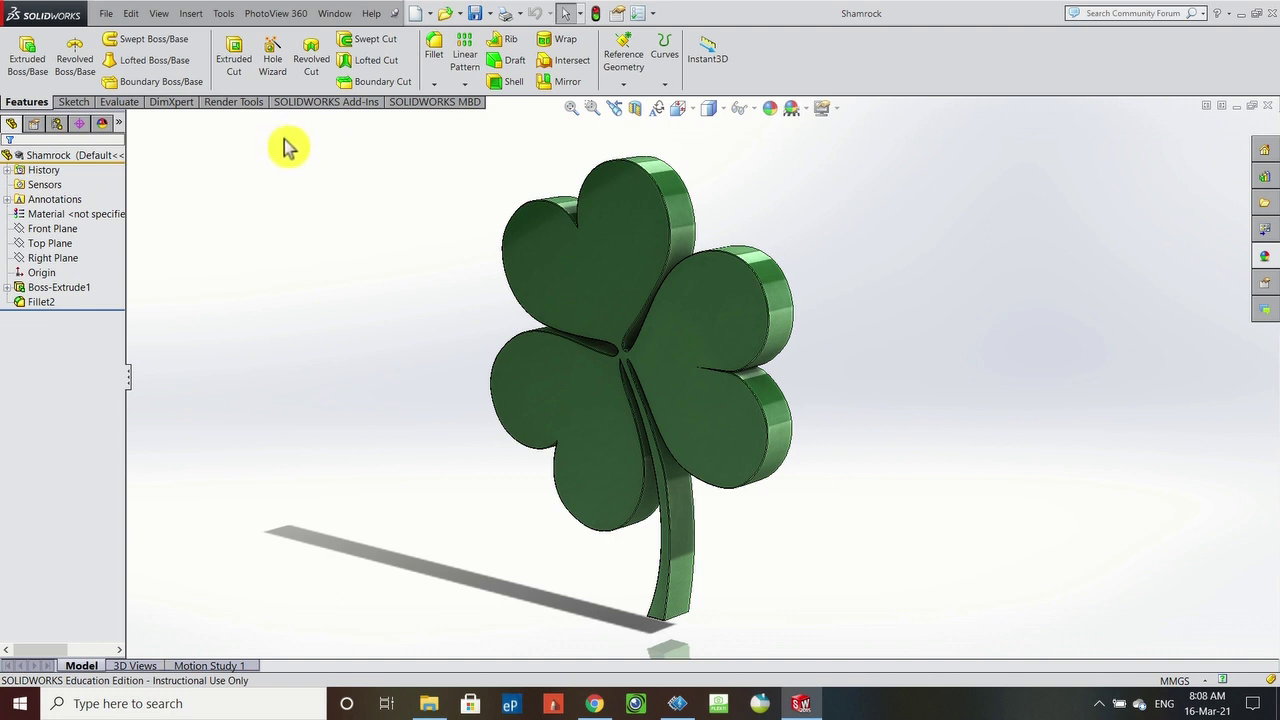
- Turn on the lights Directional1, Directional2 and Directional3 in PhotoView 360
click(103, 125)
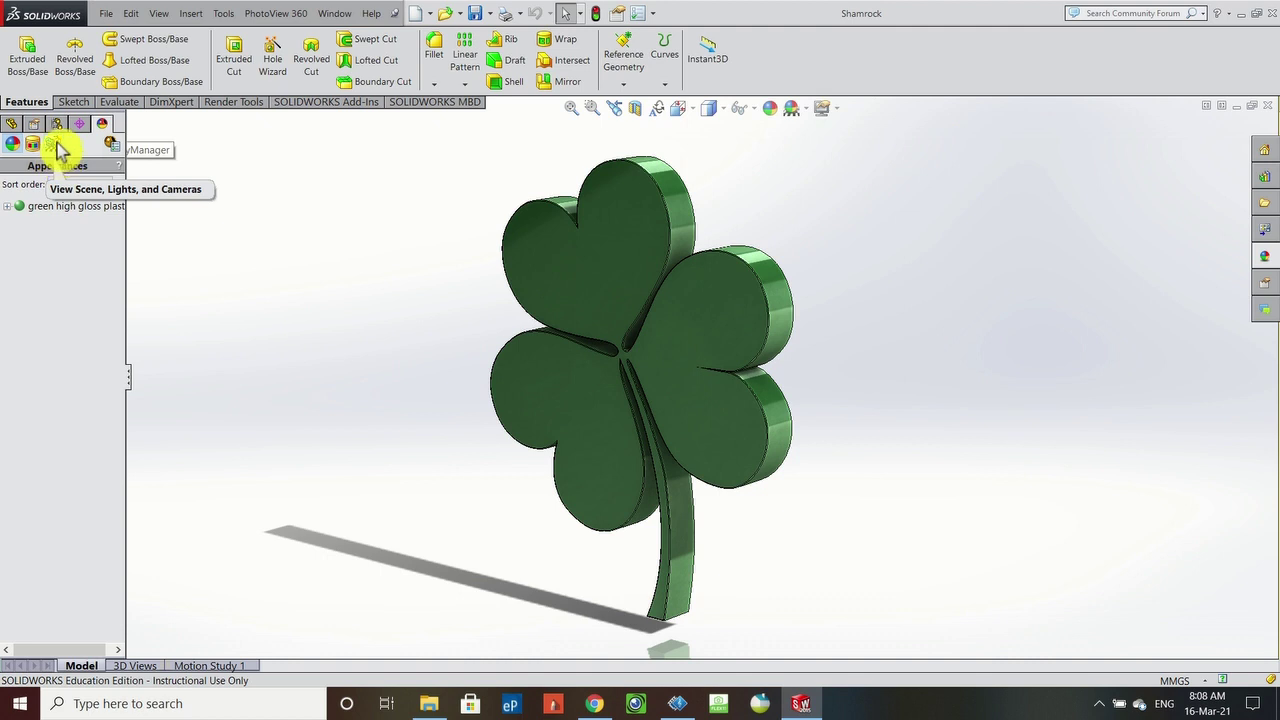
click(56, 145)
click(55, 234)
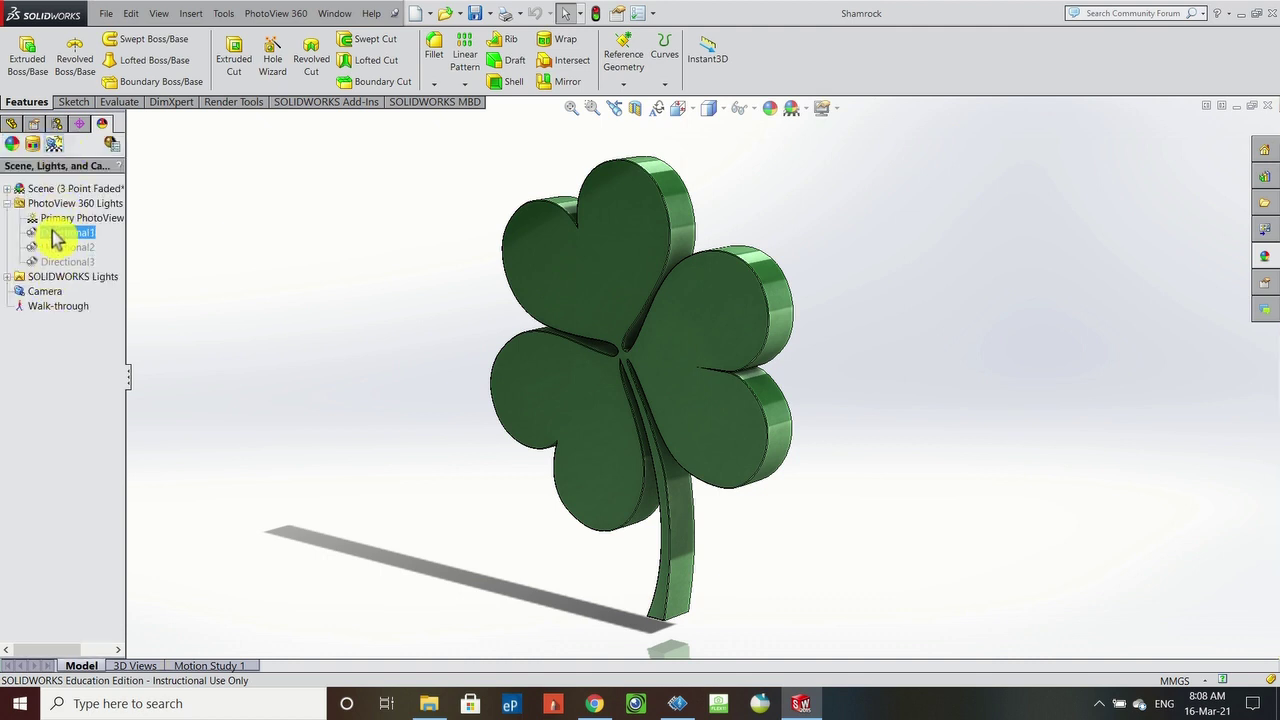
right_click(55, 236)
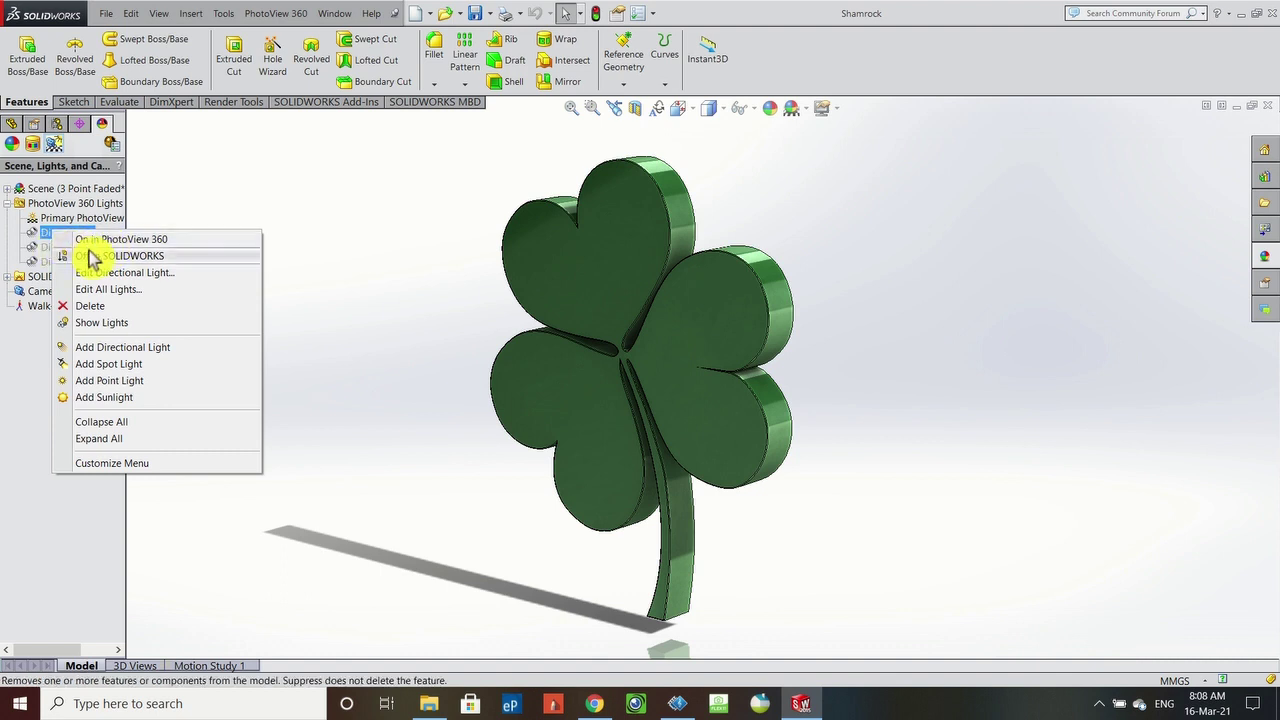
click(97, 256)
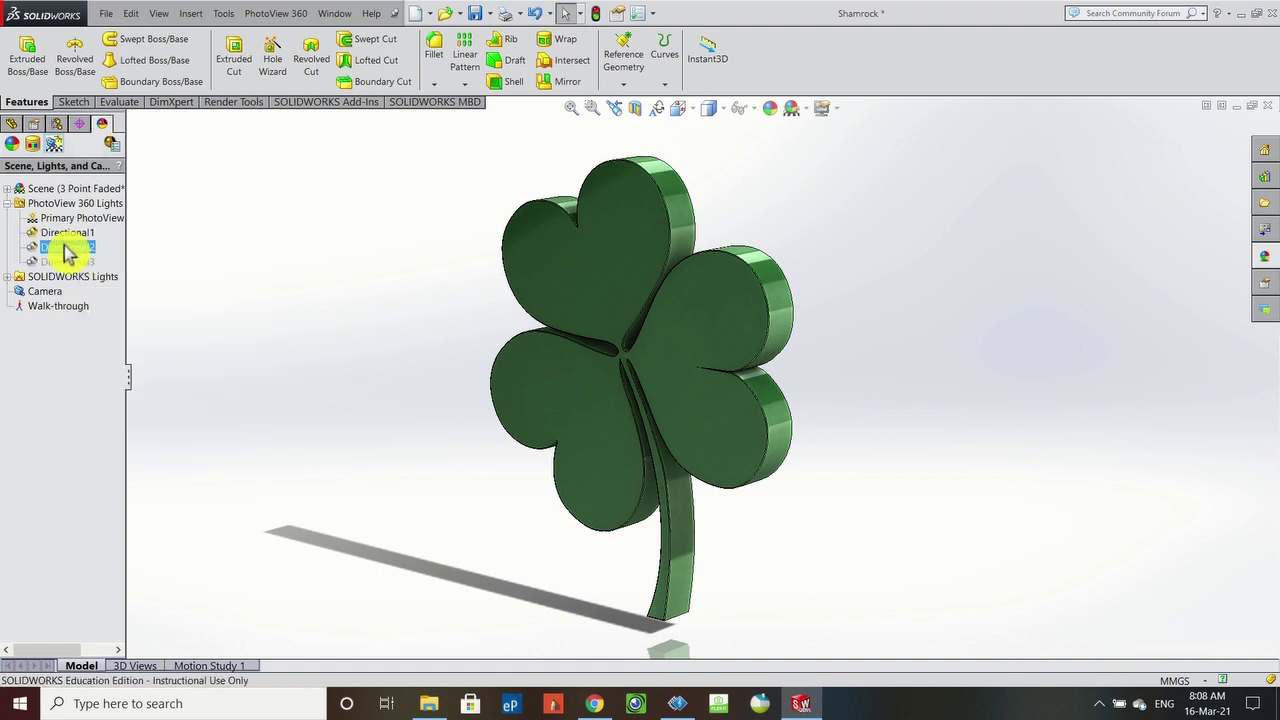
right_click(65, 247)
click(110, 255)
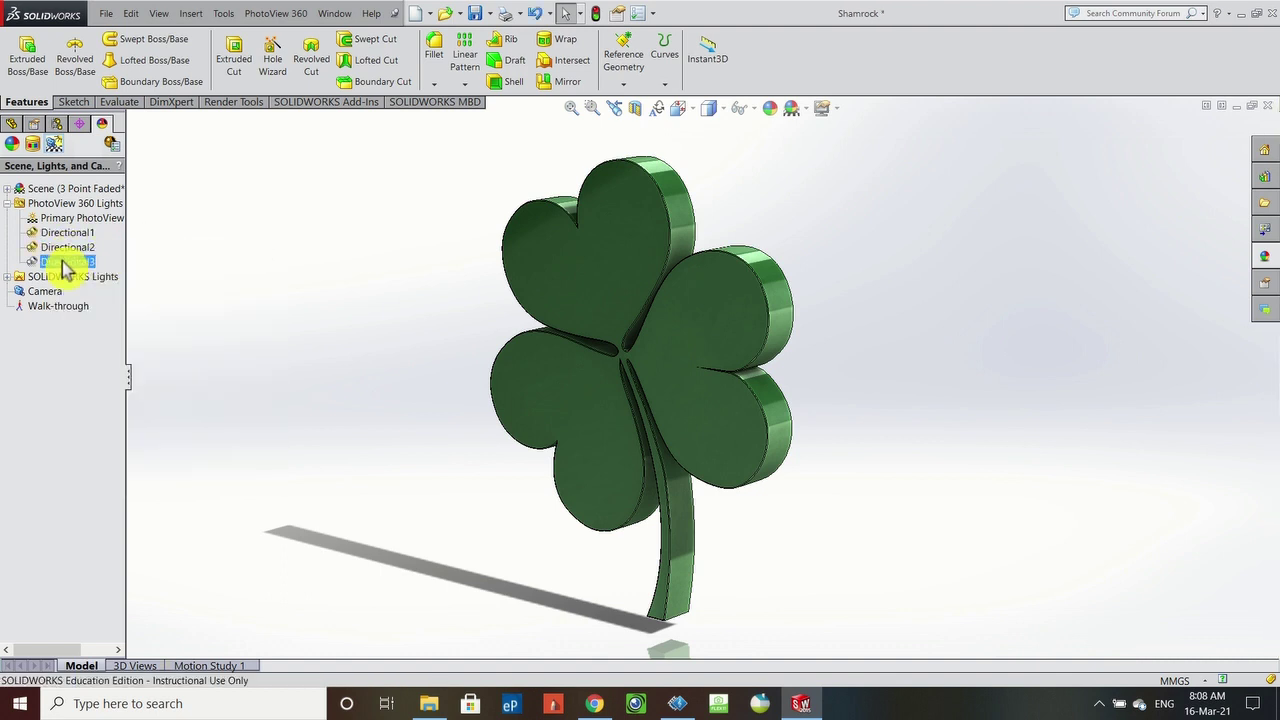
right_click(64, 262)
click(102, 270)
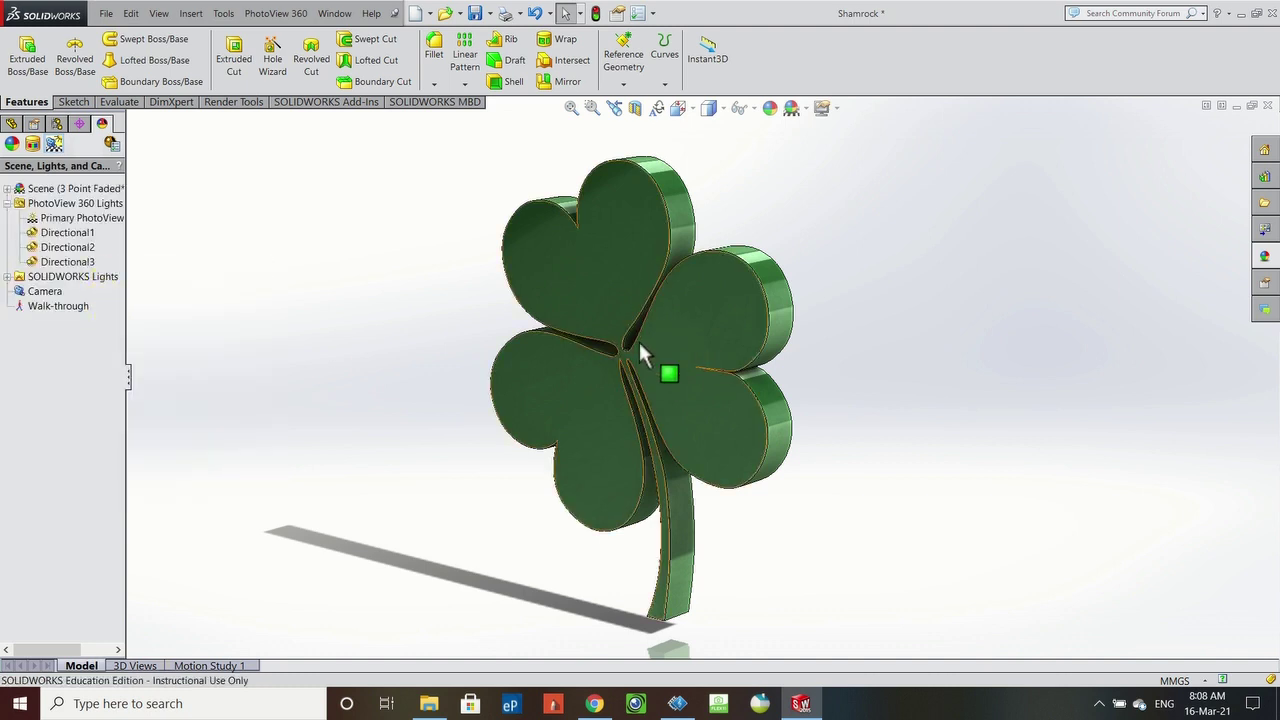
- Edit the directional lights and reposition Directional1 in front of the shamrock at about 8° longitude and 24° latitude
scroll(670, 355, up, 2)
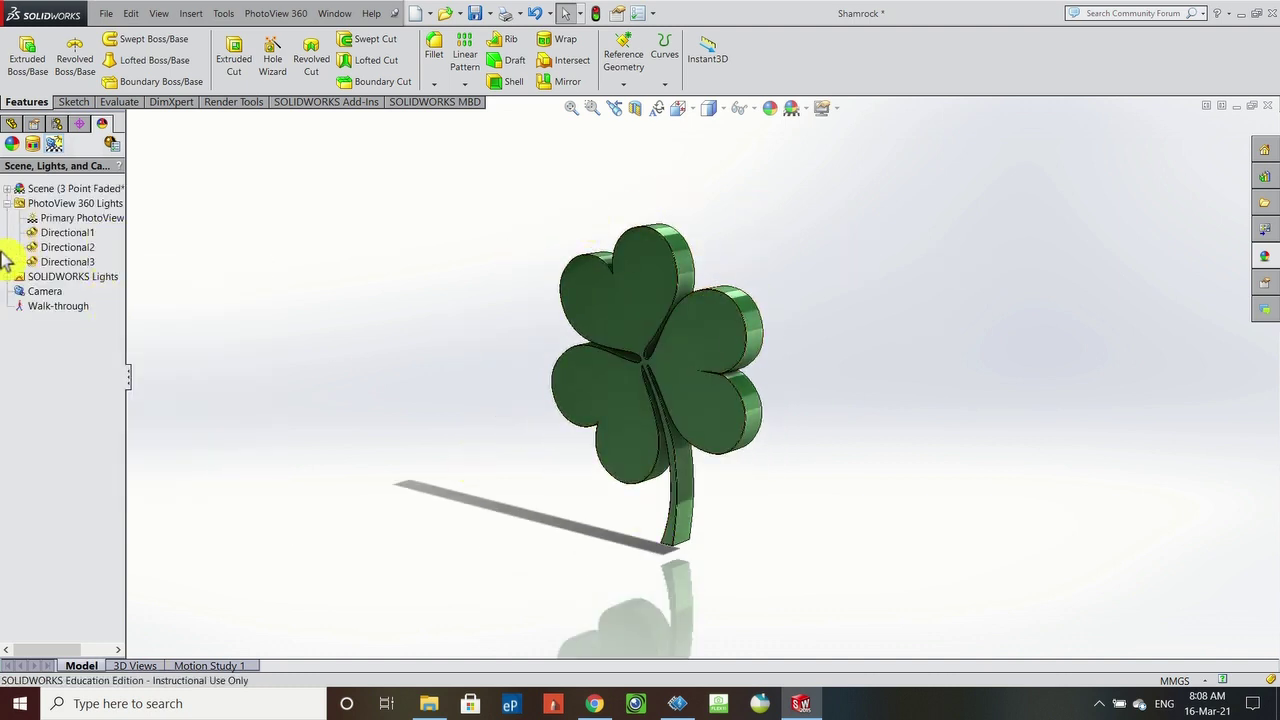
right_click(70, 244)
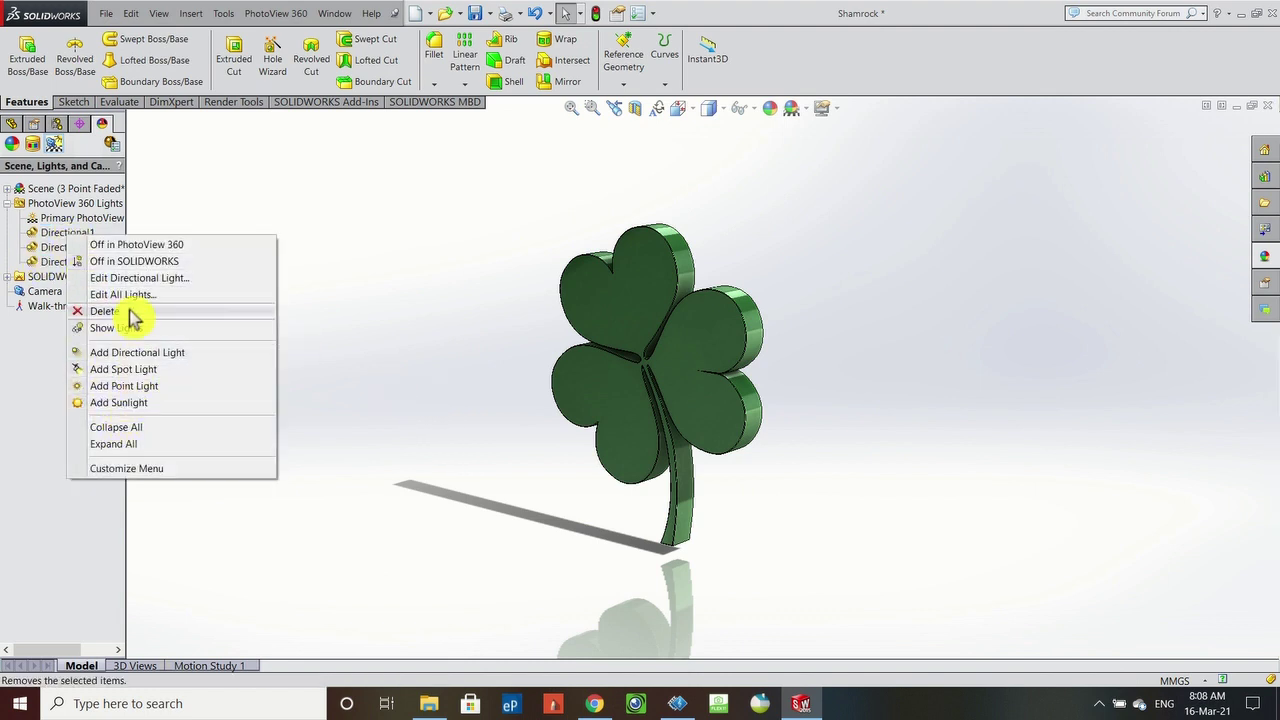
click(428, 365)
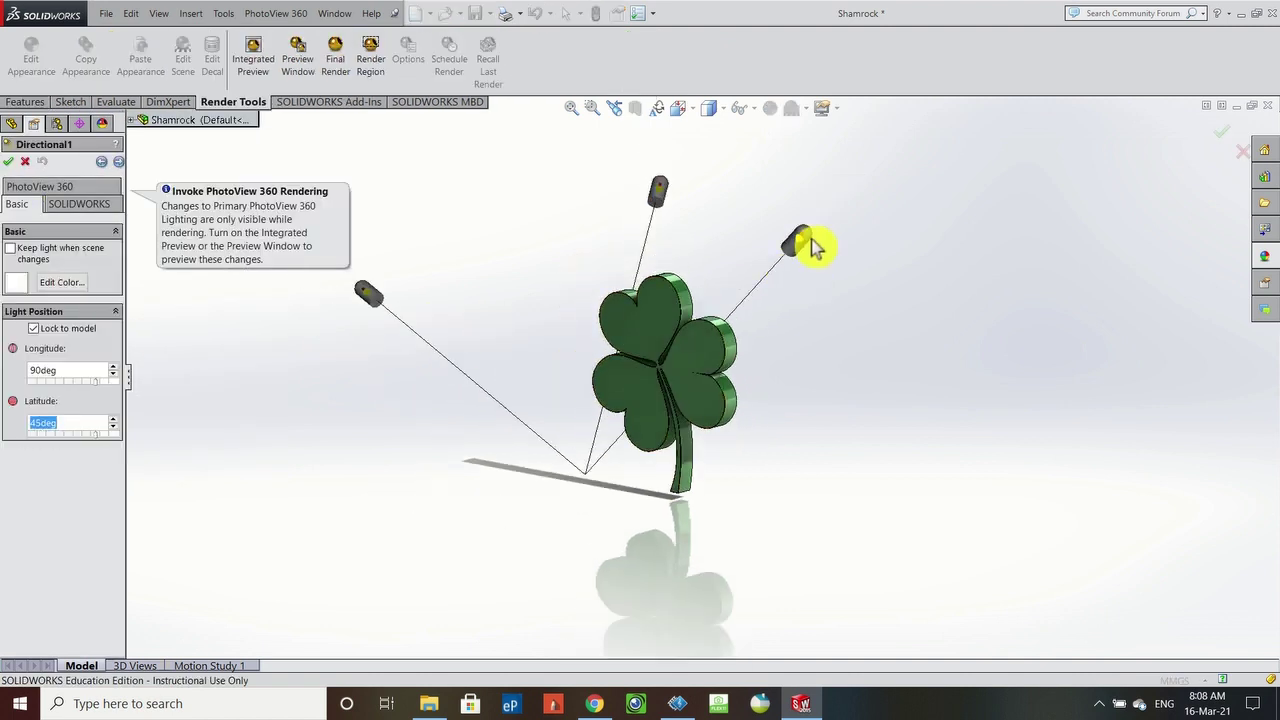
drag(800, 245, 343, 391)
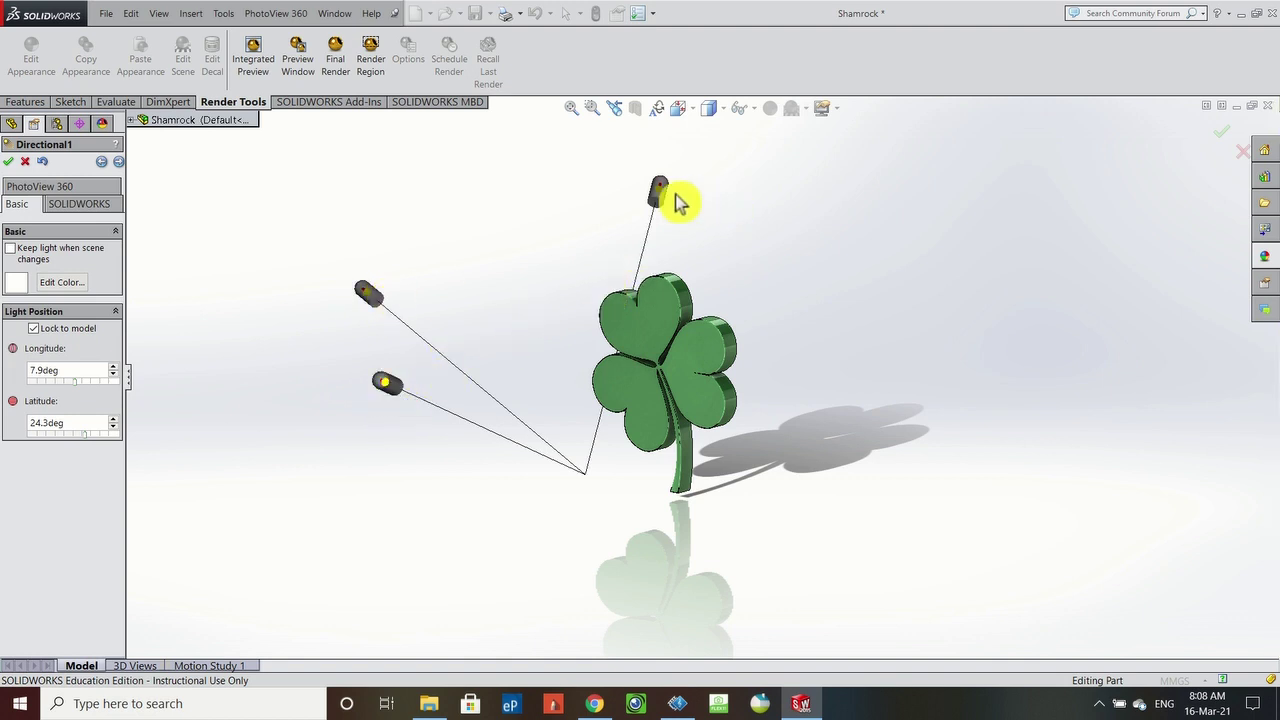
- Reposition Directional2 low in front of the shamrock at about 46° longitude and 7° latitude and accept the light changes
drag(659, 195, 586, 223)
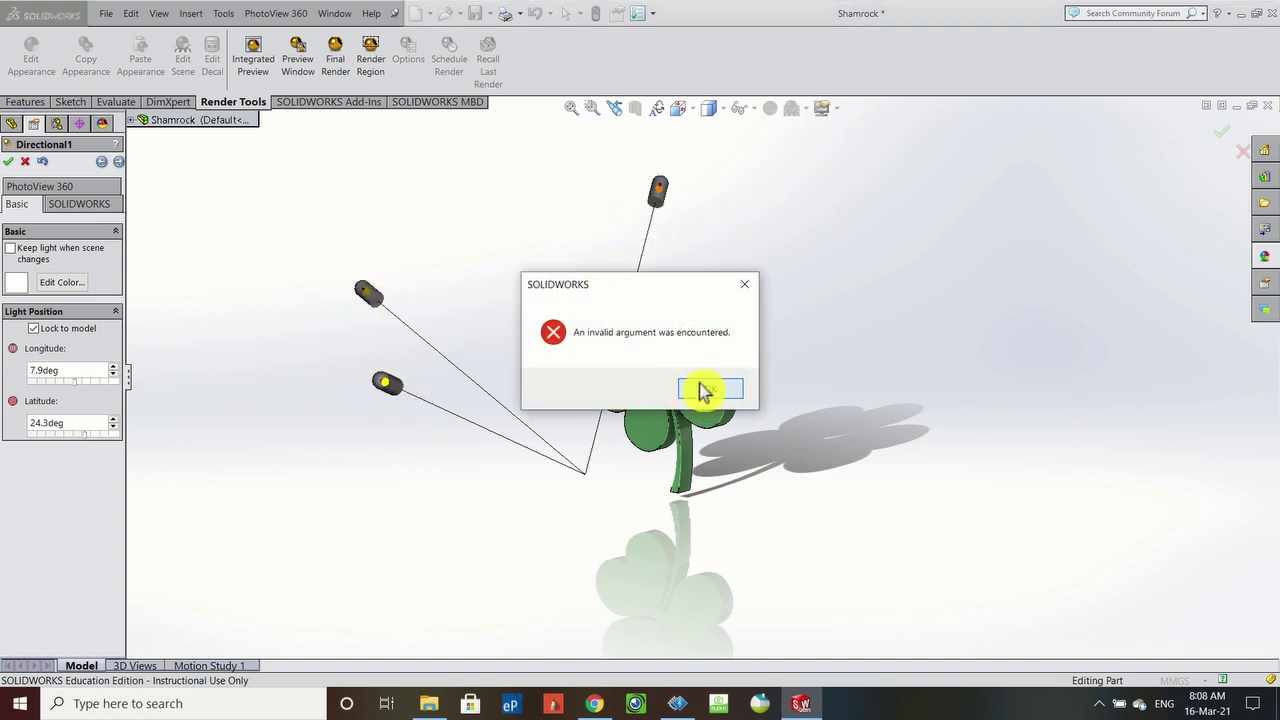
click(704, 390)
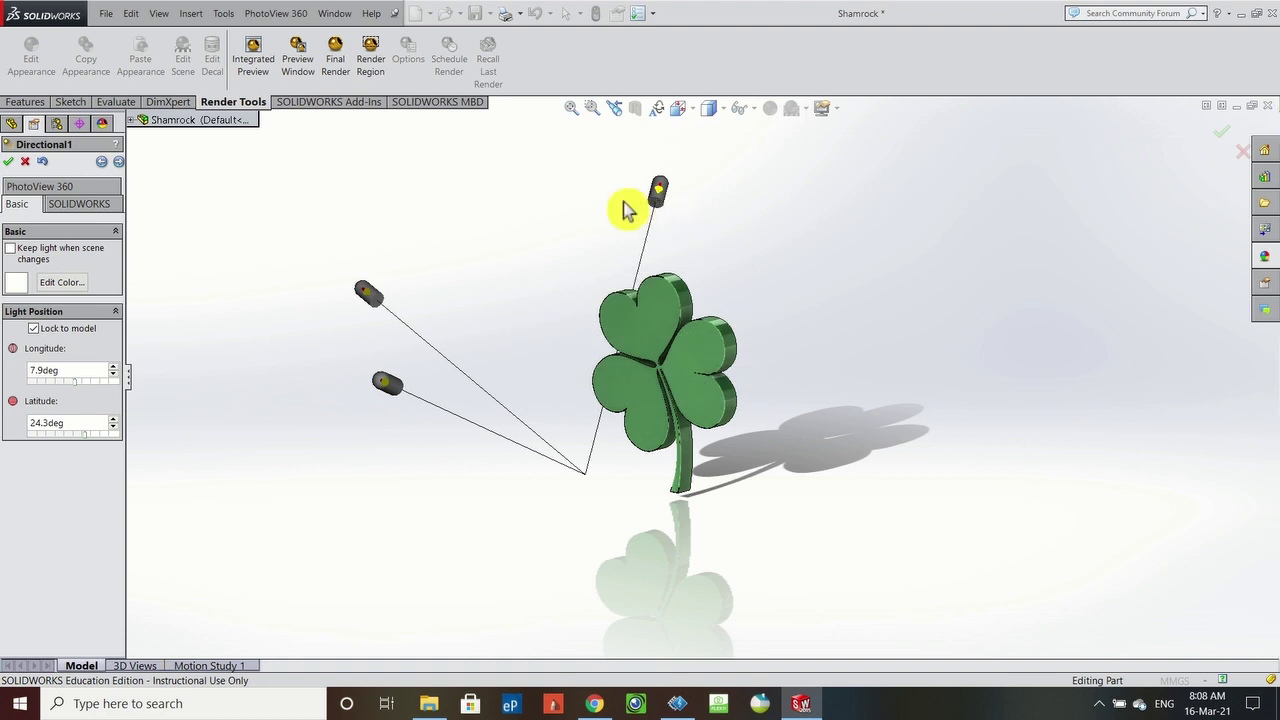
drag(659, 195, 640, 508)
drag(385, 247, 370, 309)
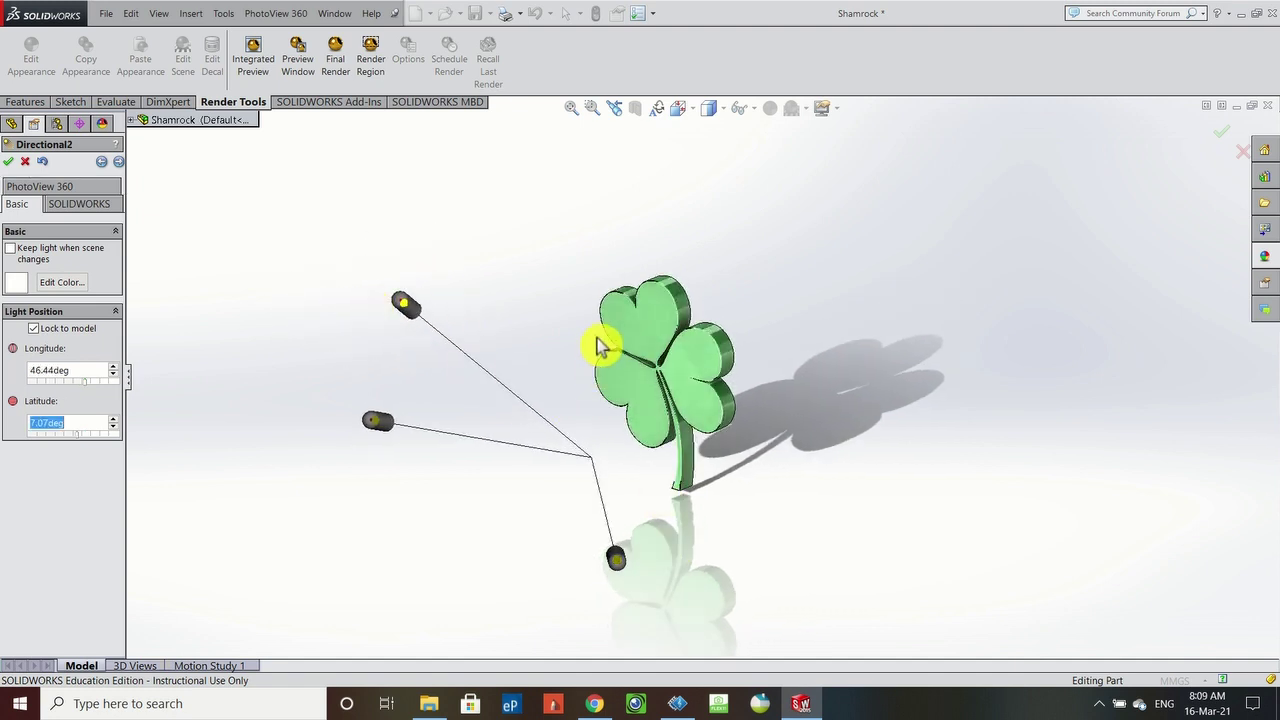
middle_drag(594, 354, 597, 331)
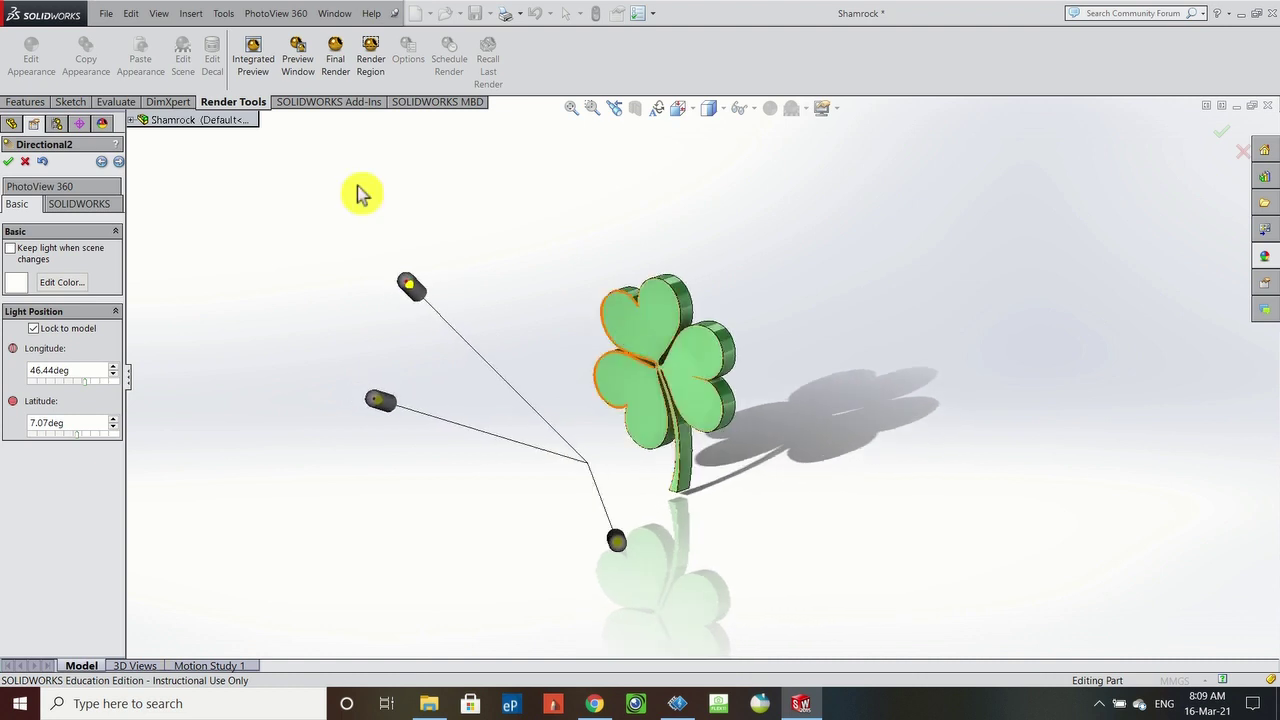
click(12, 160)
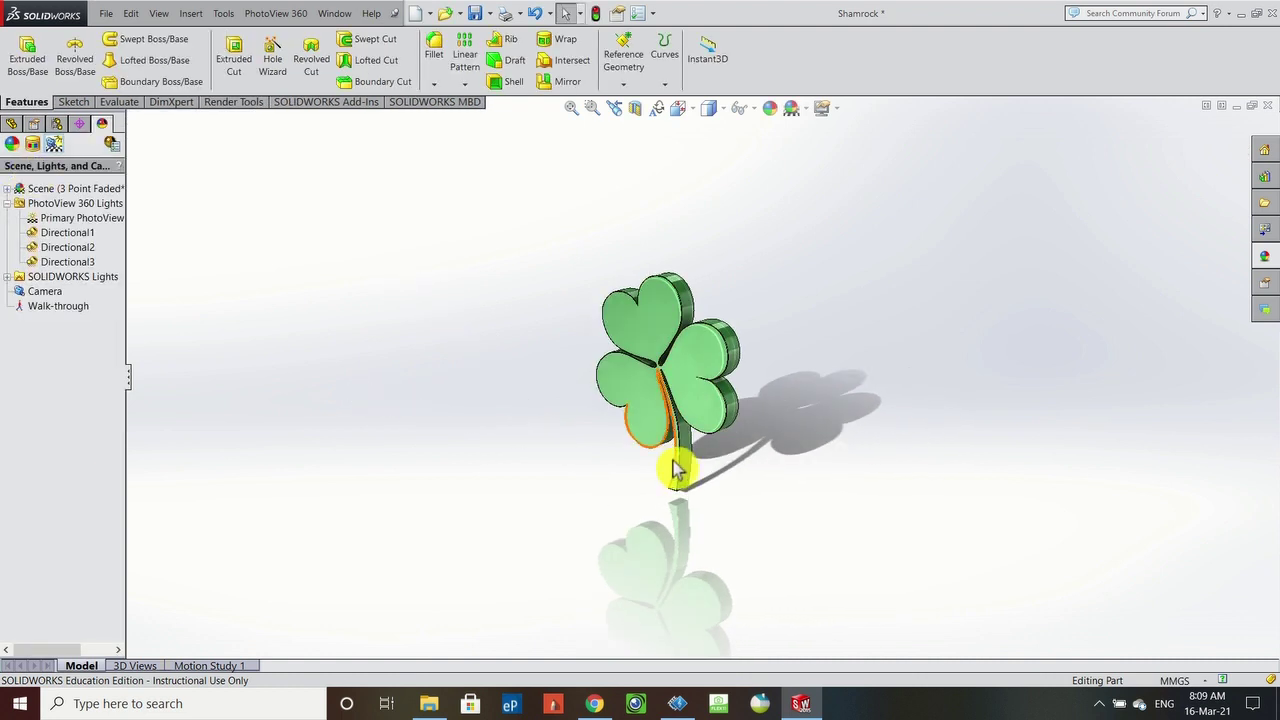
- Set the shamrock's display style to shaded without edges and save the part
scroll(690, 450, down, 4)
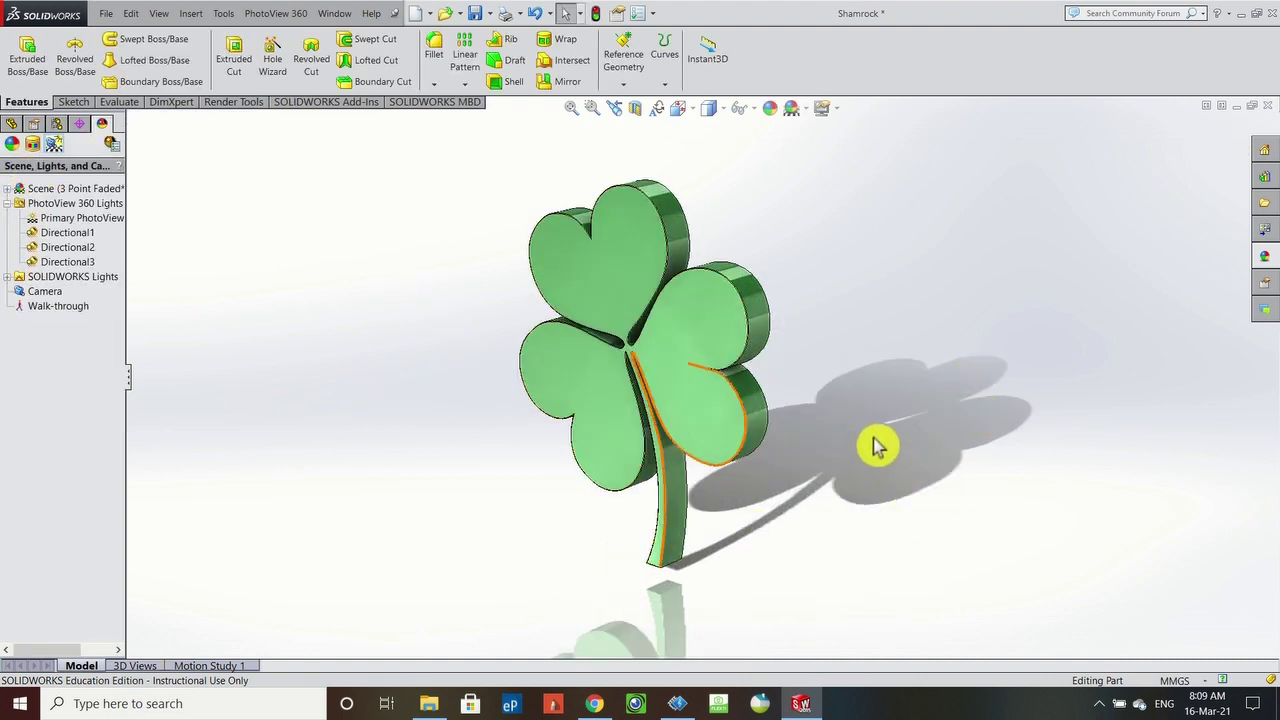
middle_drag(879, 436, 878, 423)
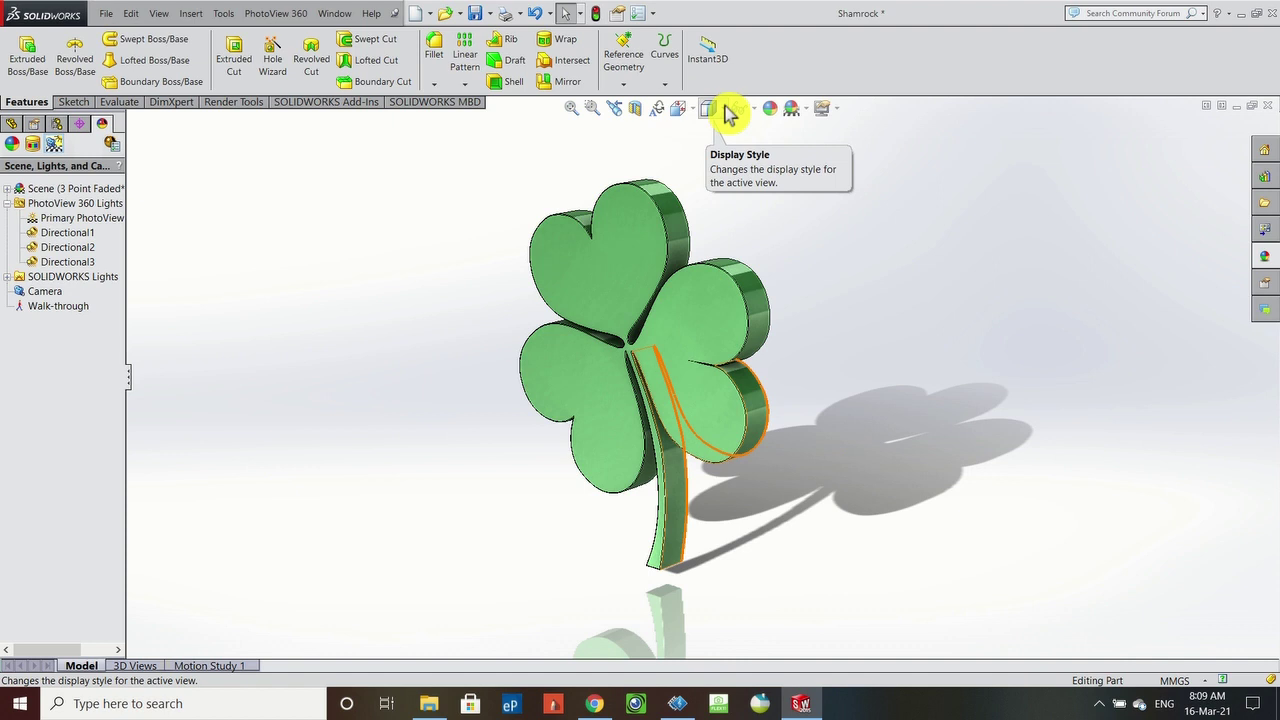
click(727, 112)
click(720, 157)
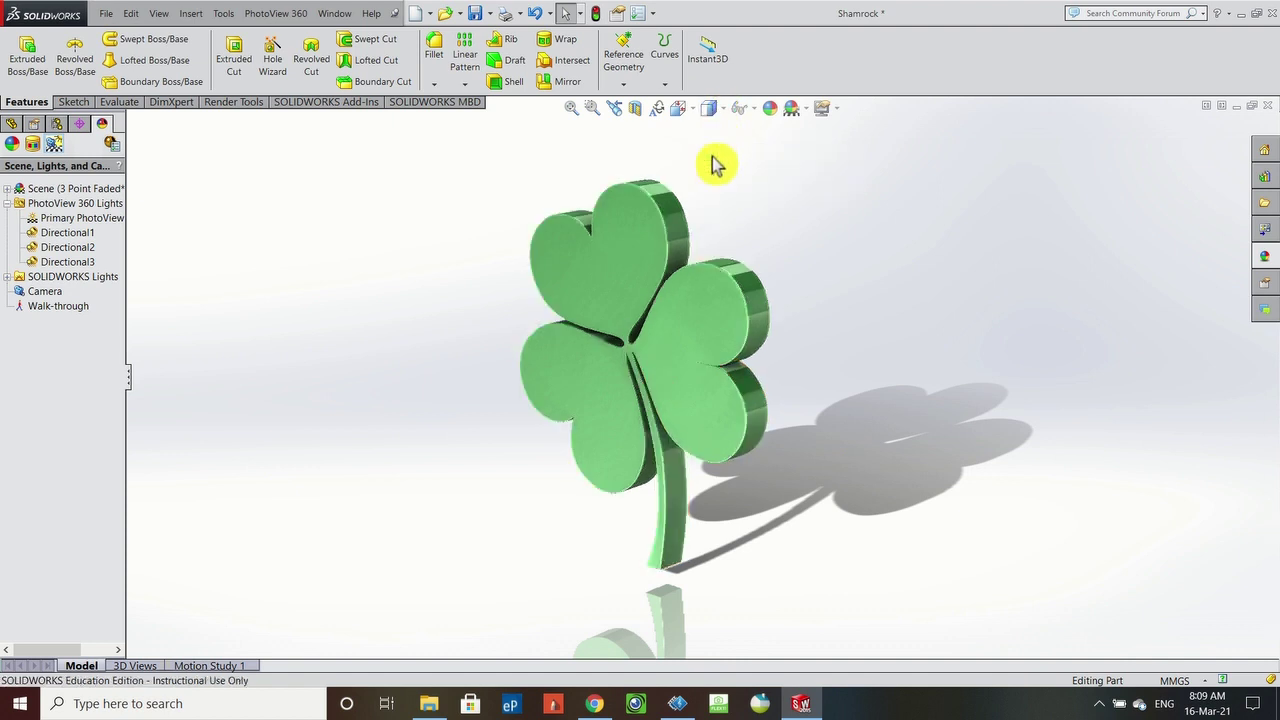
click(531, 394)
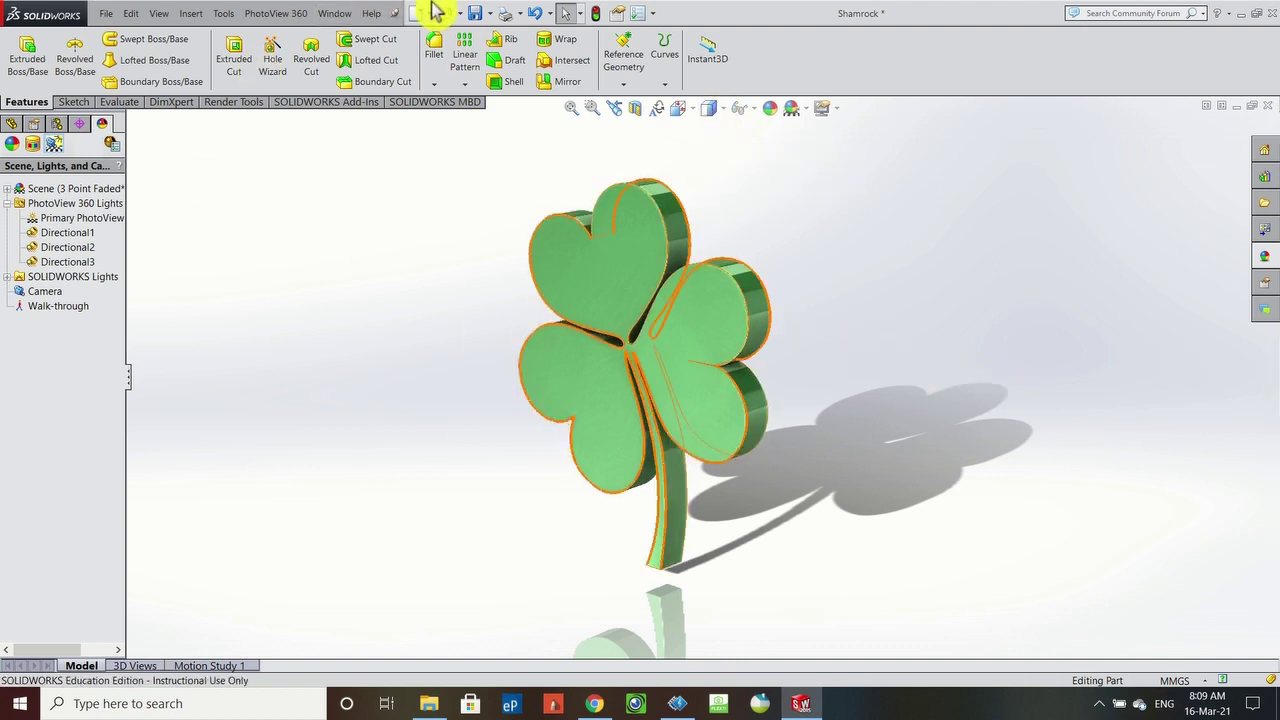
click(473, 13)
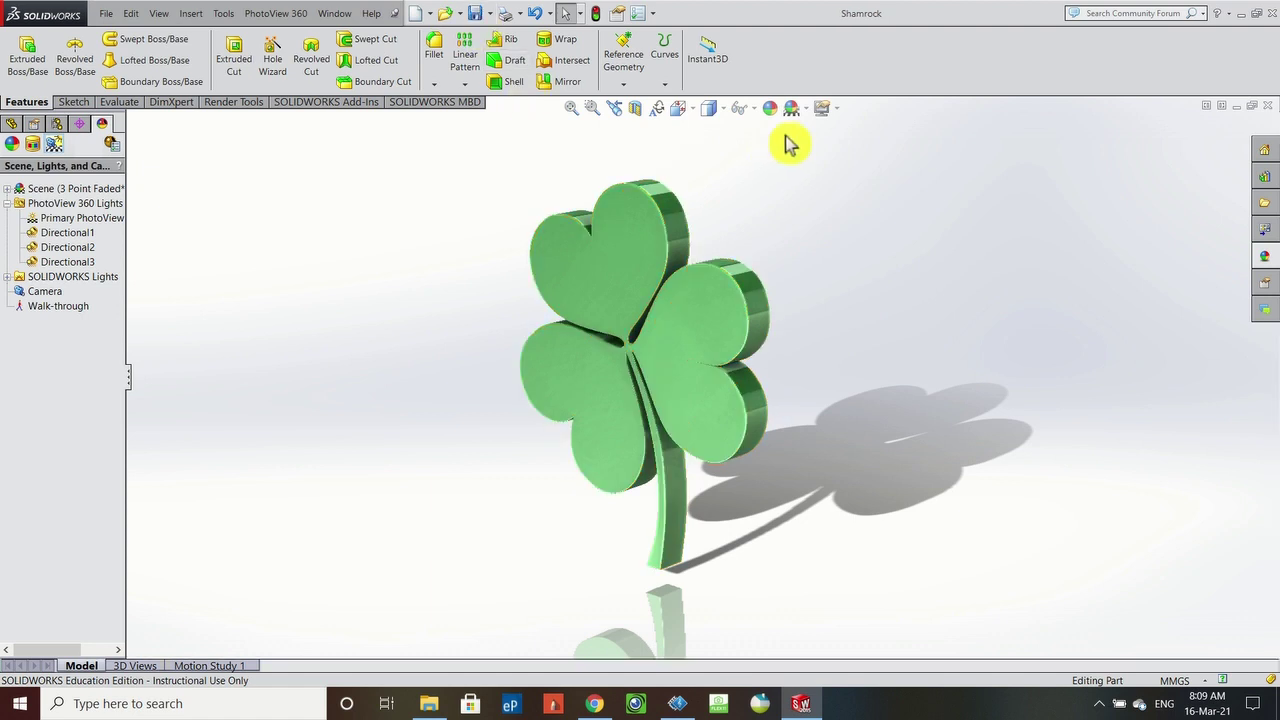
- Run a PhotoView 360 final render of the shamrock and inspect the rendered image up close
click(830, 108)
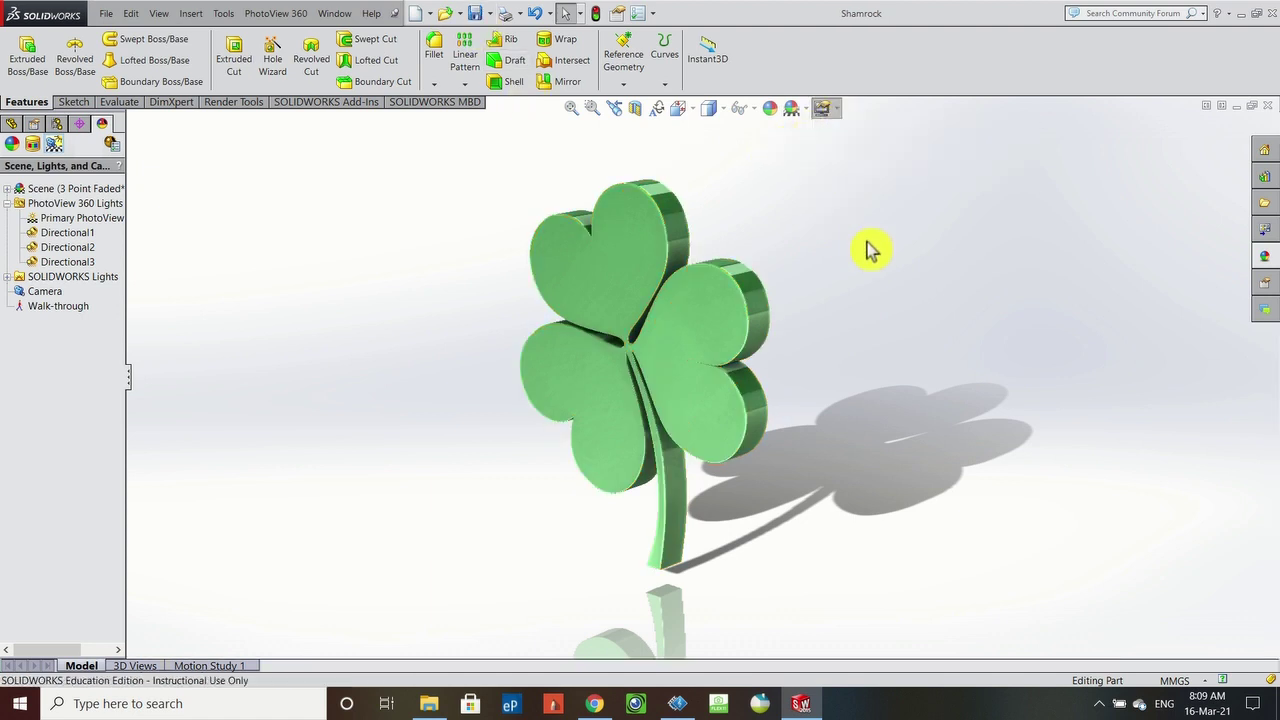
click(276, 16)
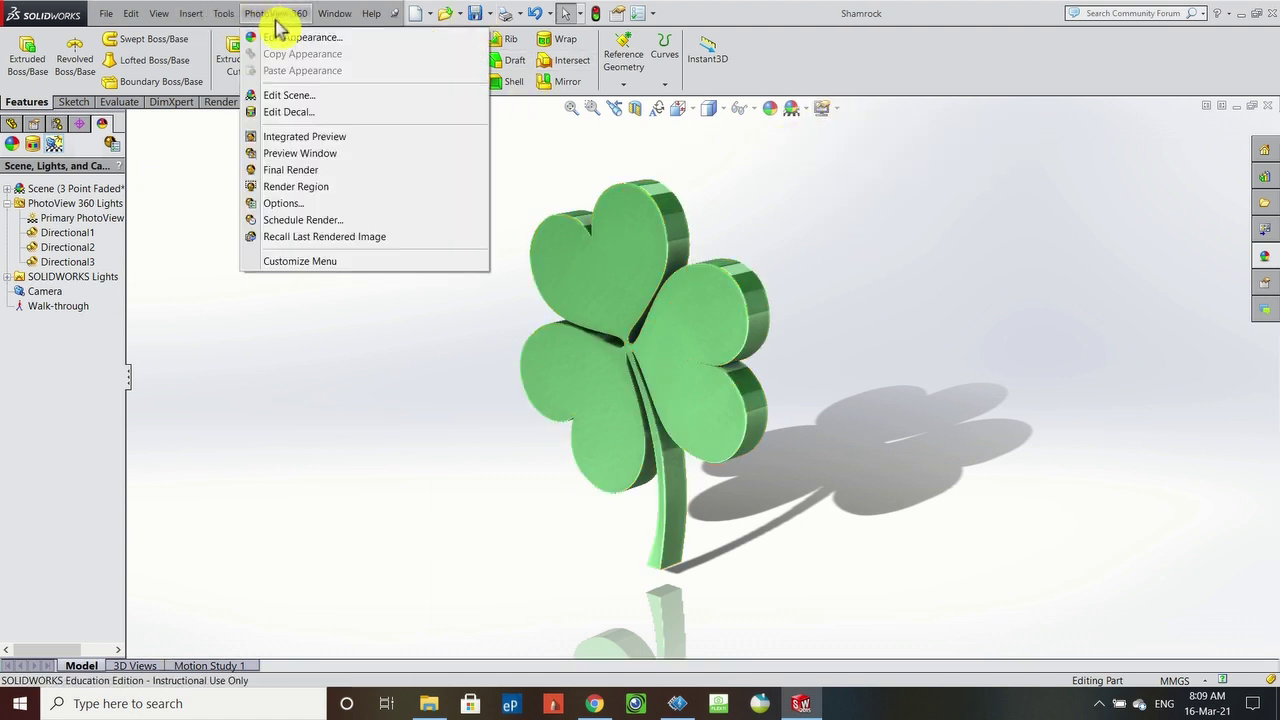
click(290, 169)
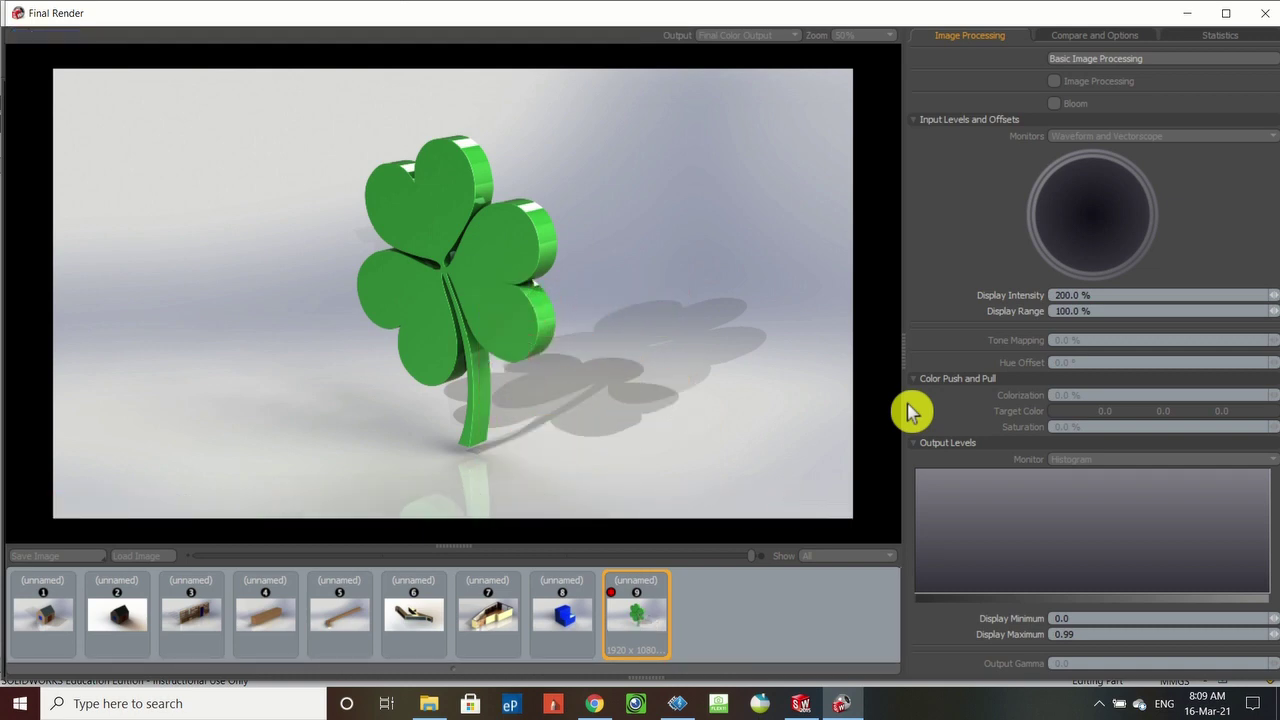
scroll(493, 250, up, 3)
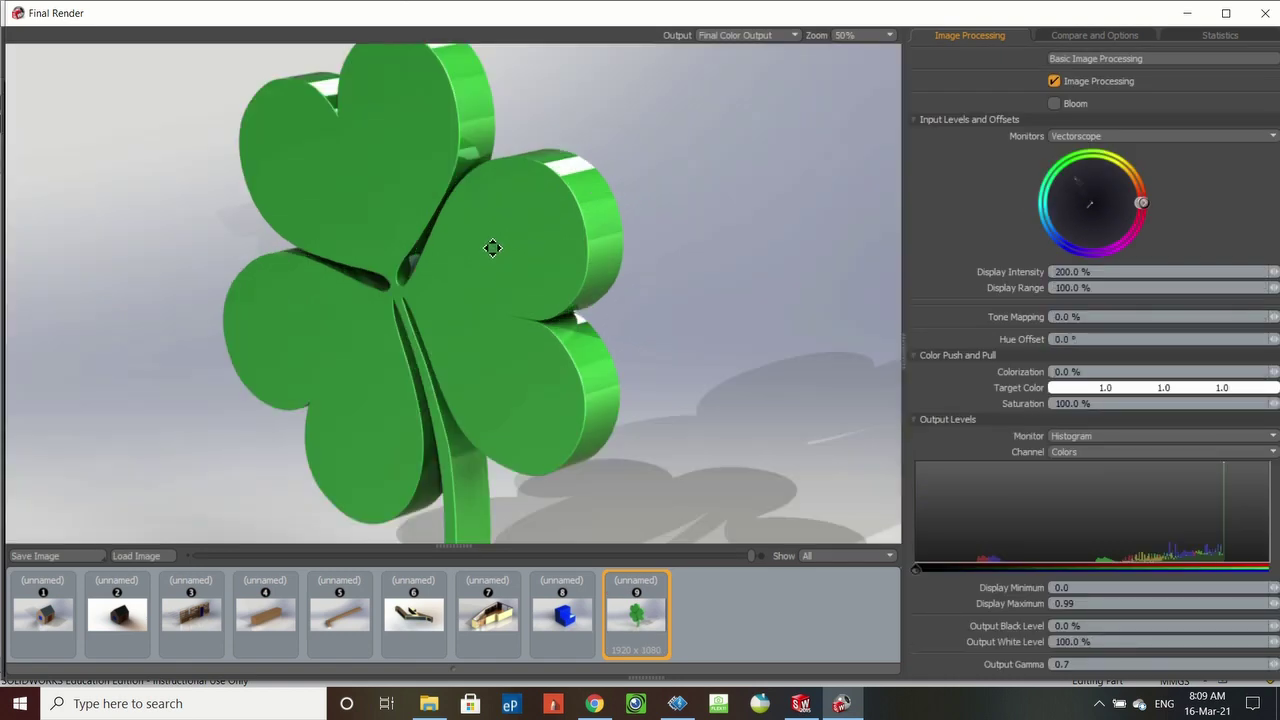
scroll(493, 248, up, 4)
scroll(494, 248, down, 4)
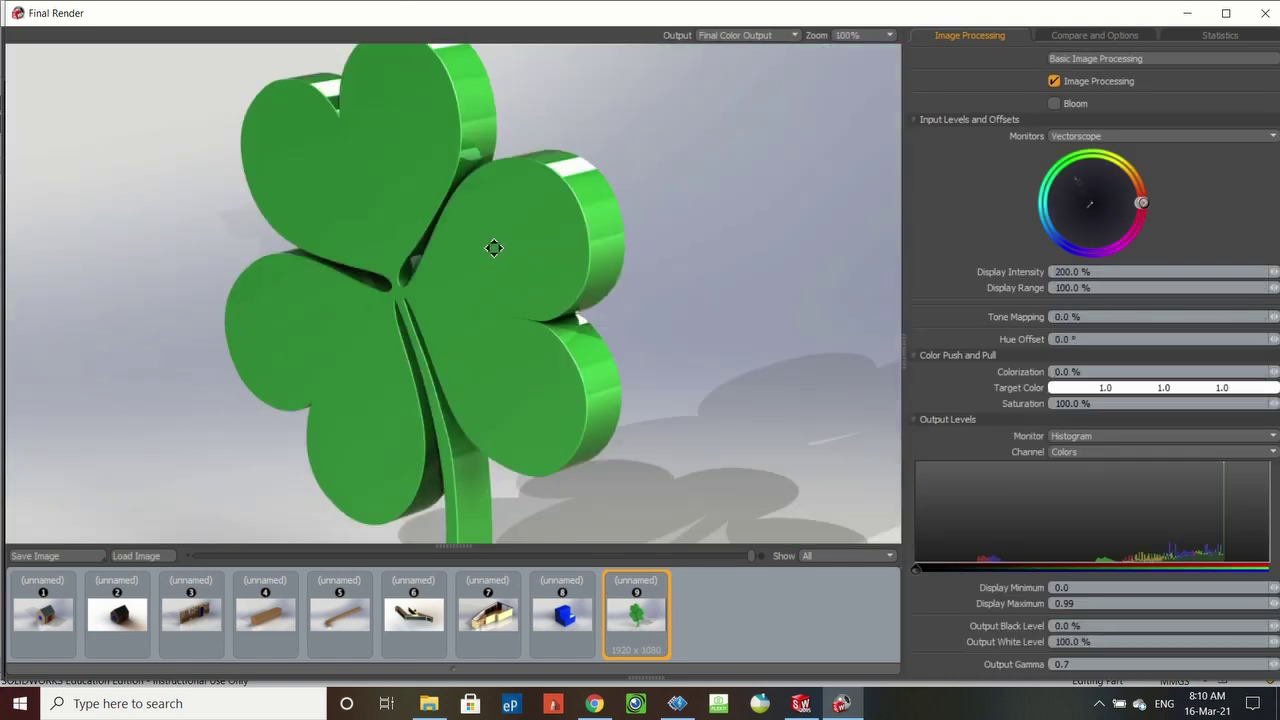
scroll(495, 248, down, 2)
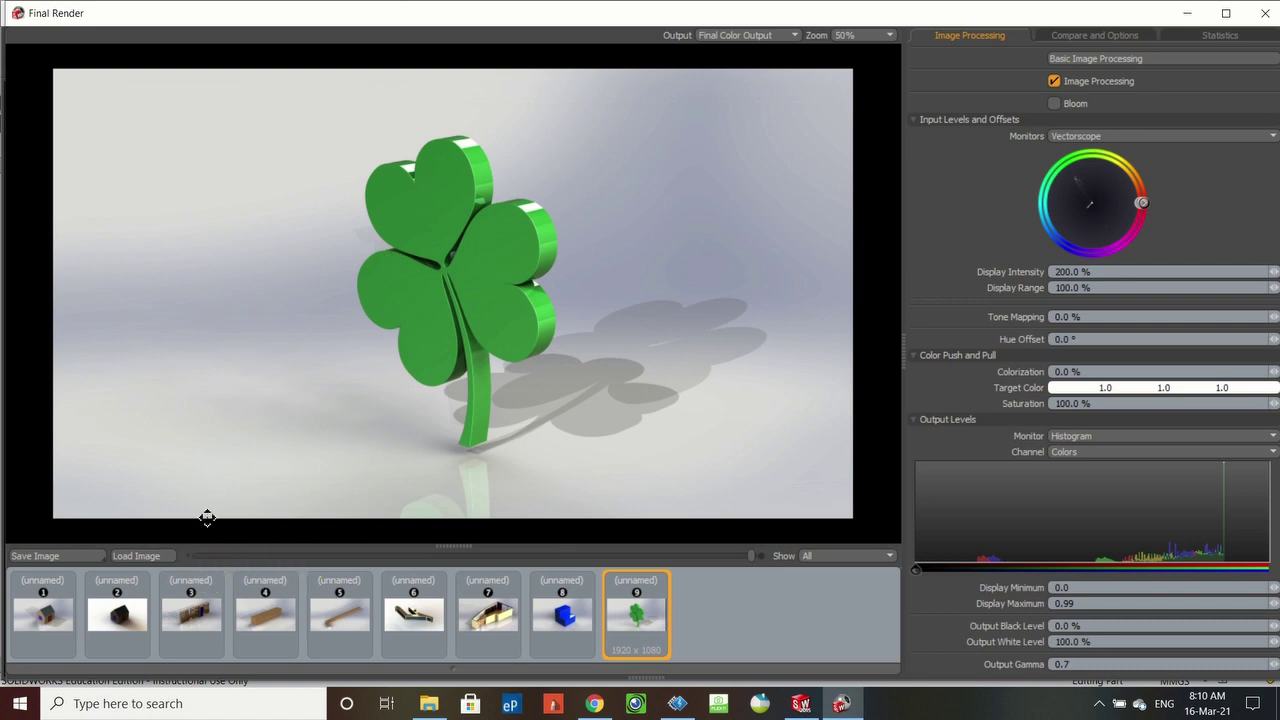
- Save the rendered image to the Desktop as a JPEG with a file name starting with "My Sham"
click(50, 558)
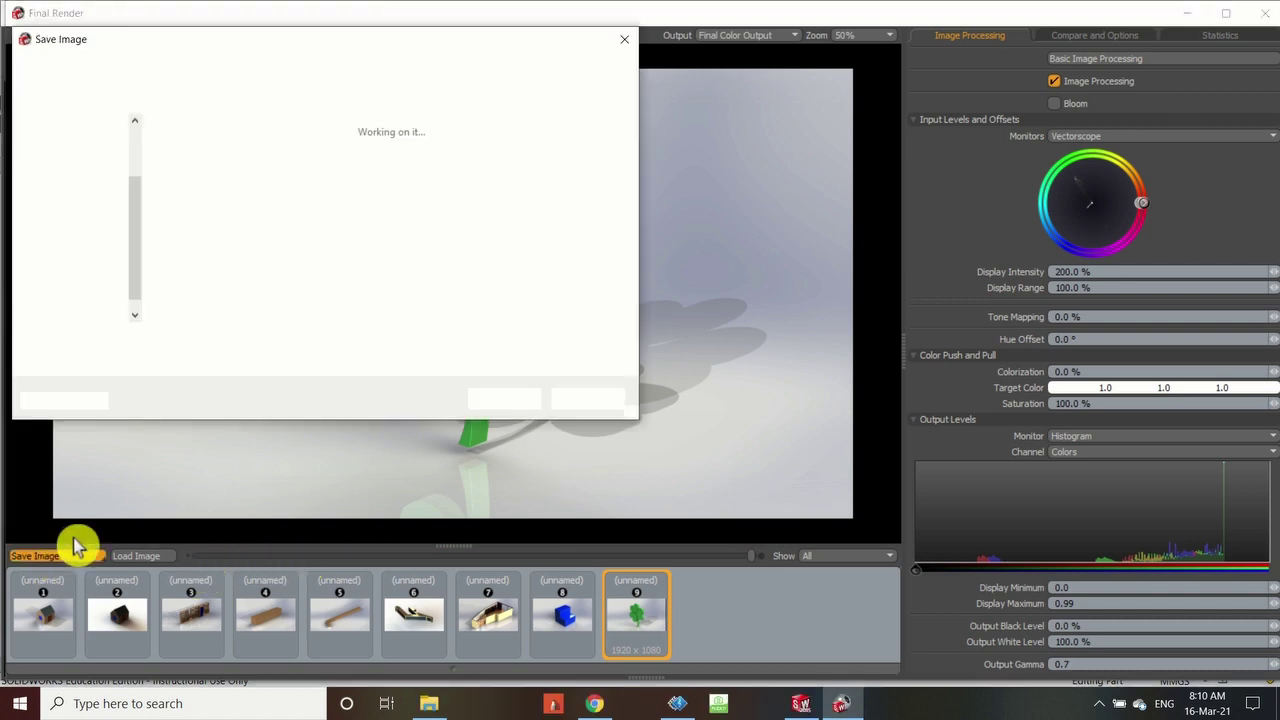
click(80, 143)
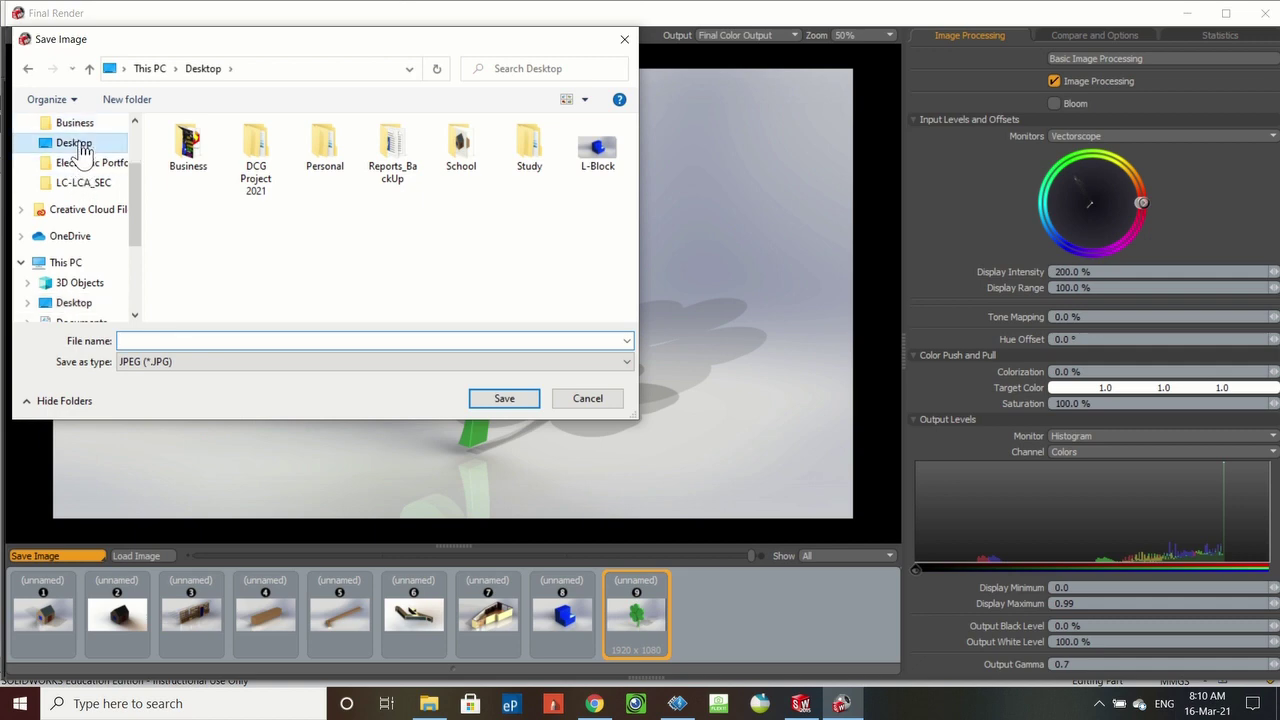
click(213, 346)
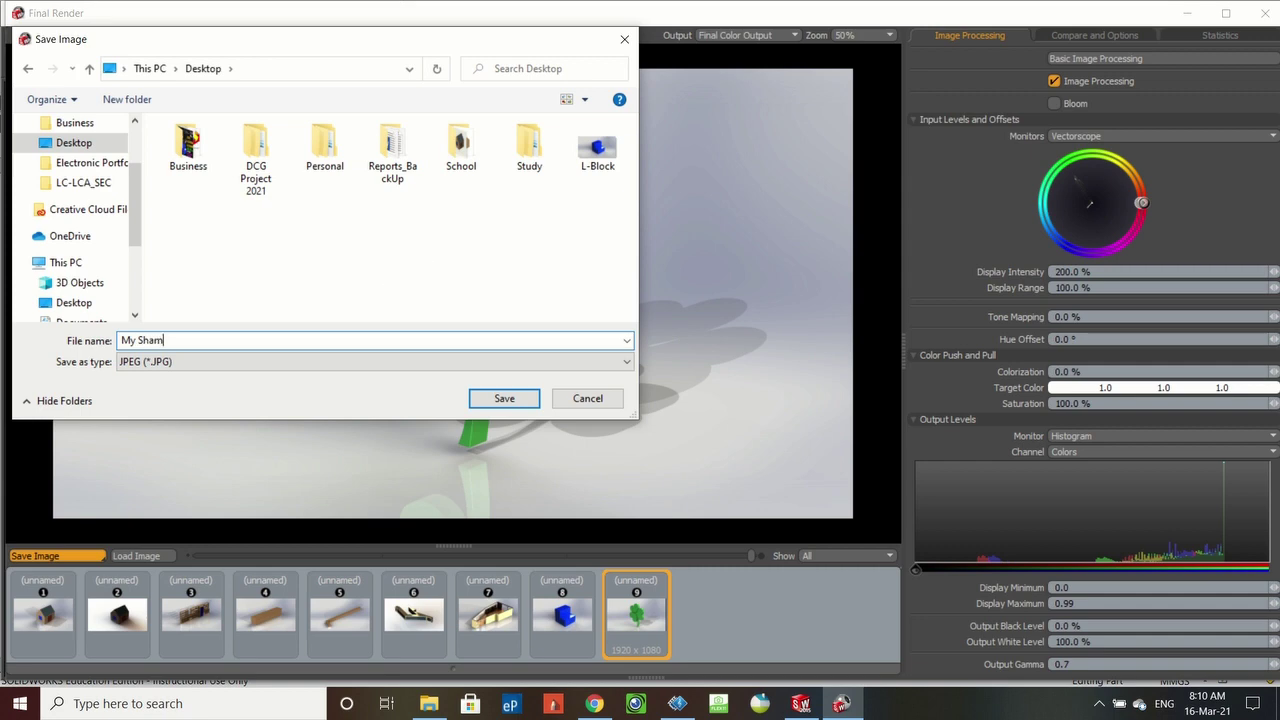
click(487, 401)
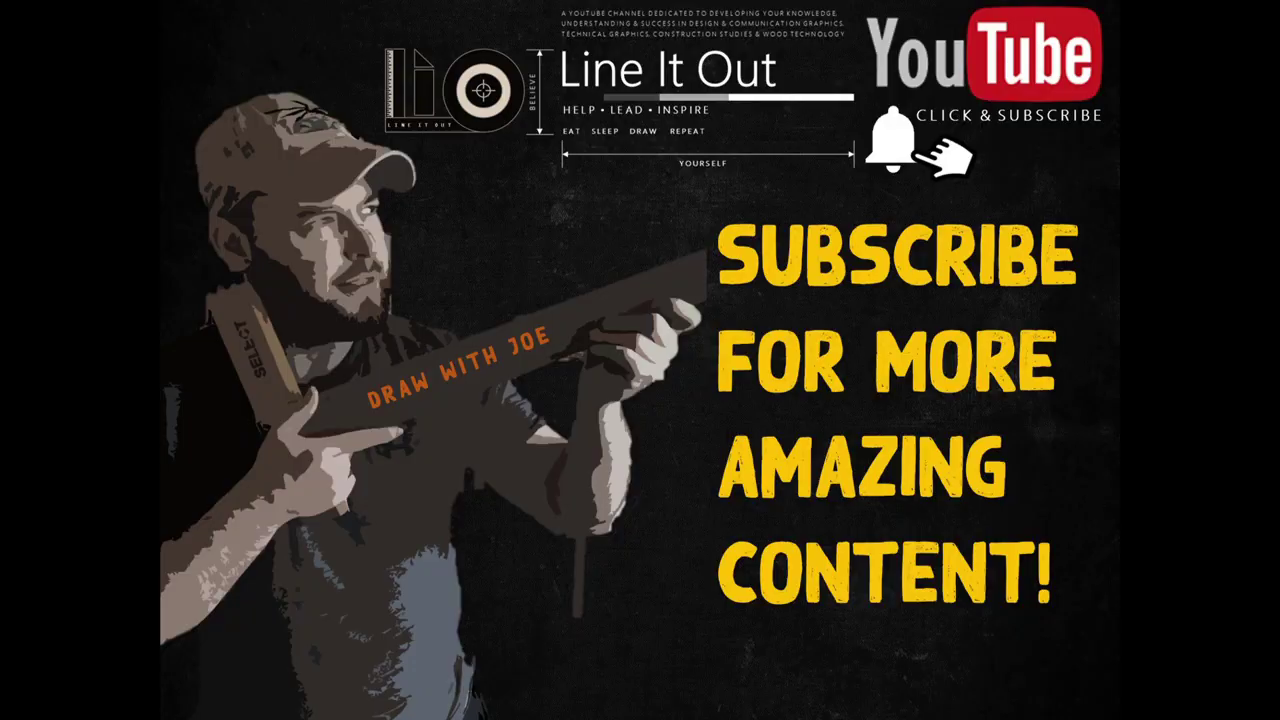